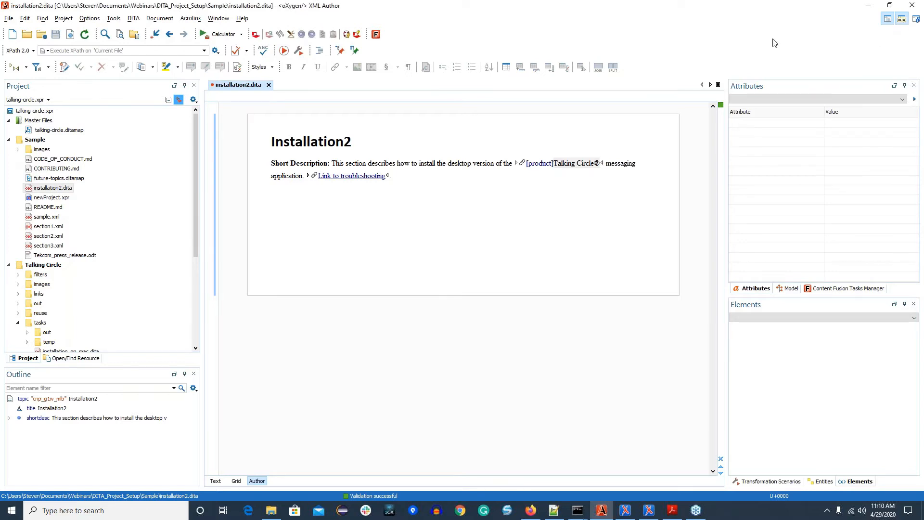
Step: Switch to the DITA perspective and open the recent map talking-circle.ditamap from the Talking Circle folder in the DITA Maps Manager
click(901, 20)
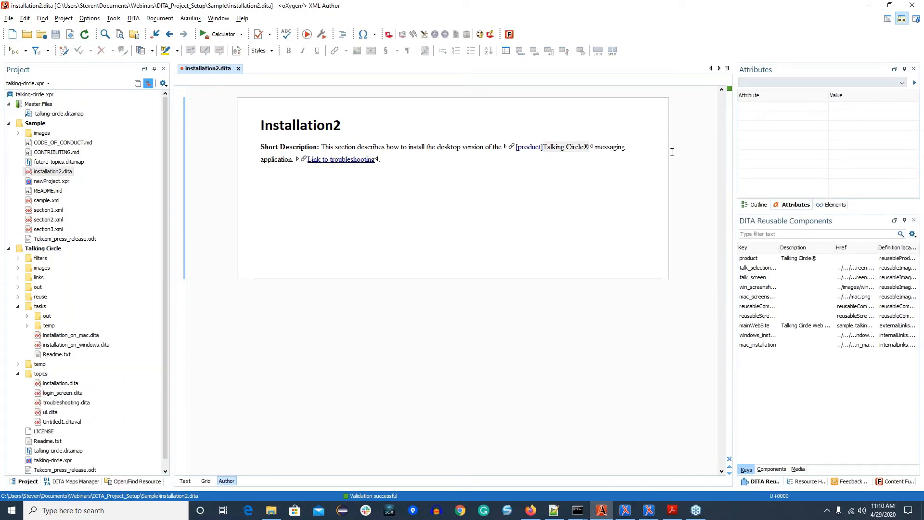
click(61, 482)
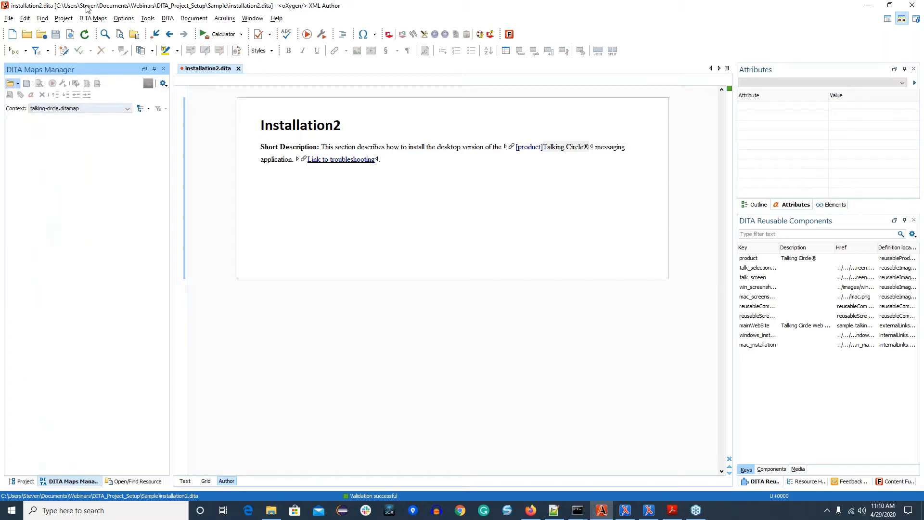
click(17, 83)
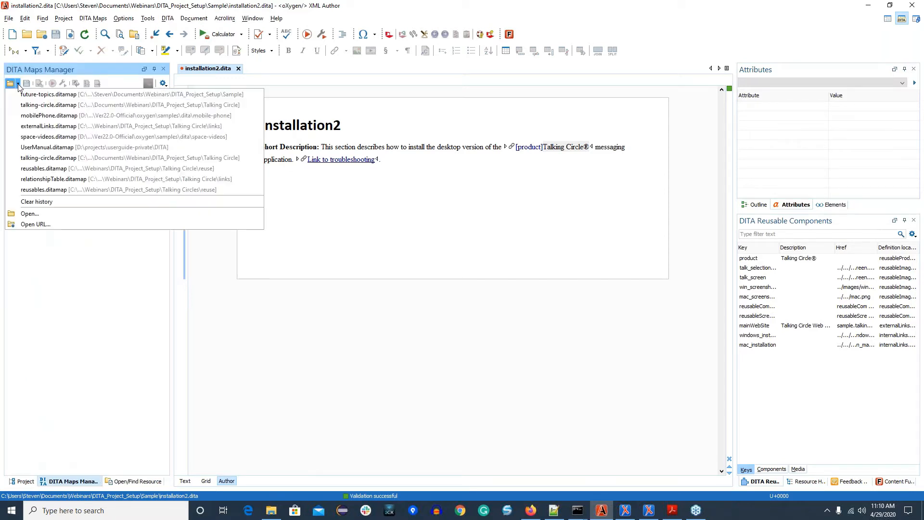
click(37, 105)
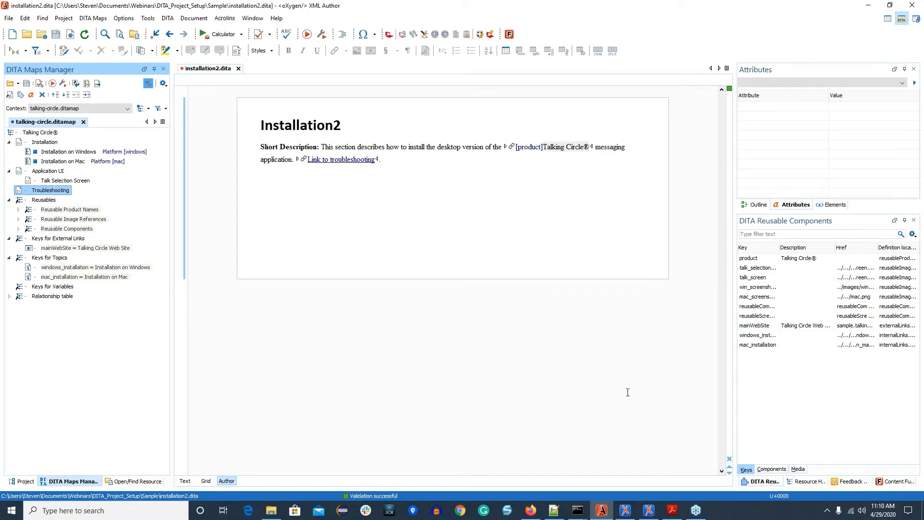
Step: Return to the Editor perspective and open the project's master file talking-circle.ditamap in the DITA Maps Manager
click(888, 20)
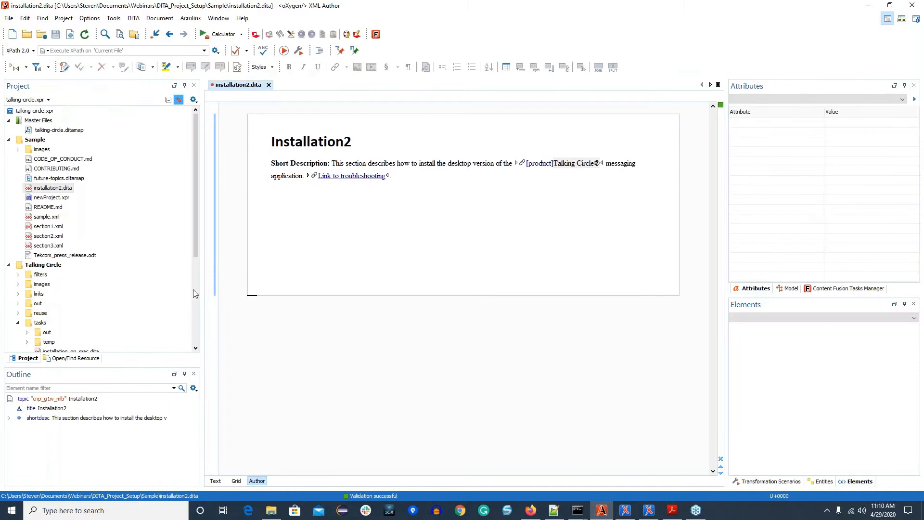
click(52, 179)
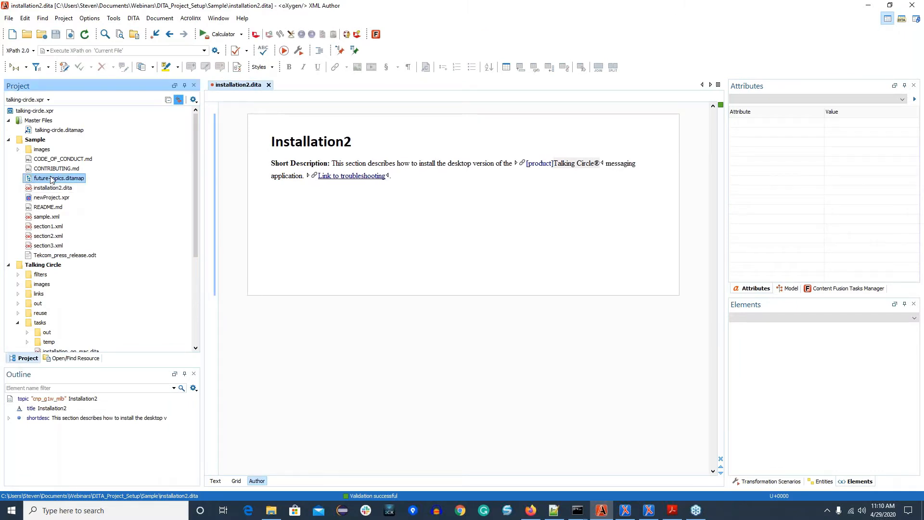
double_click(52, 179)
click(532, 217)
double_click(50, 131)
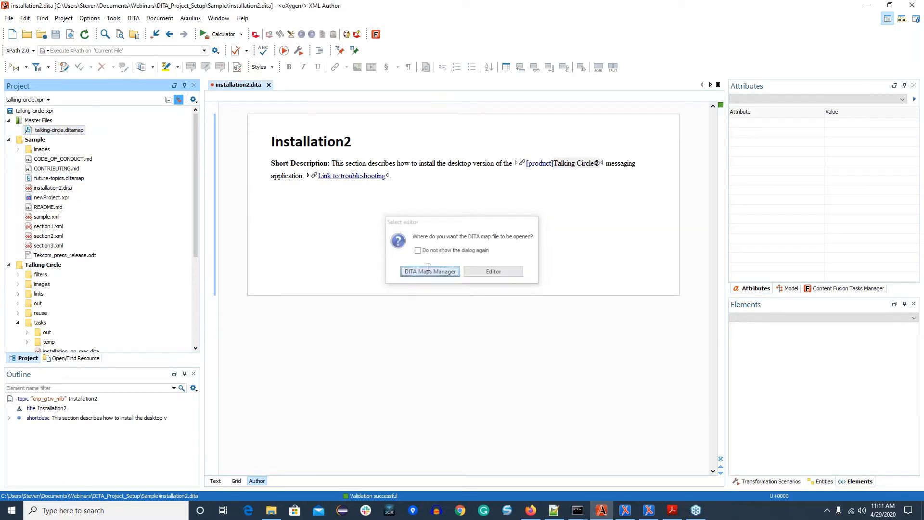
click(428, 268)
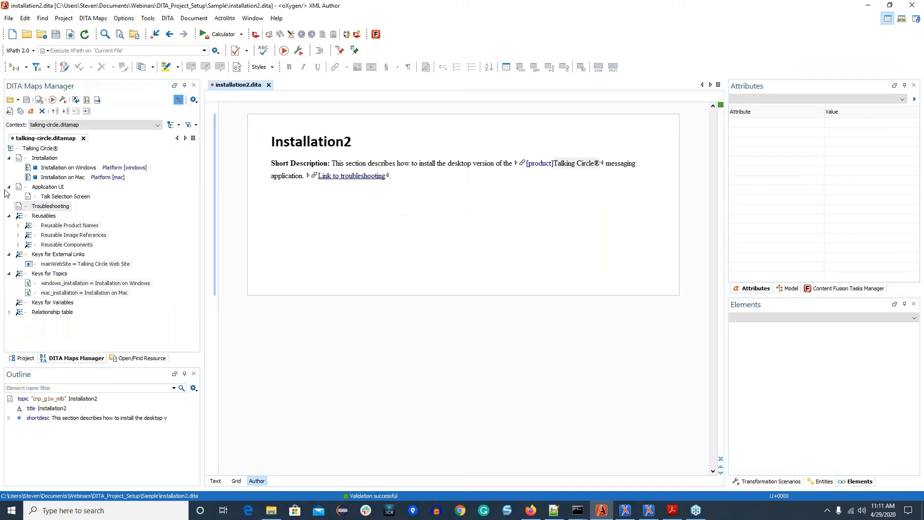
Step: Open the map's Troubleshooting topic and accept the switch to the DITA perspective
click(48, 207)
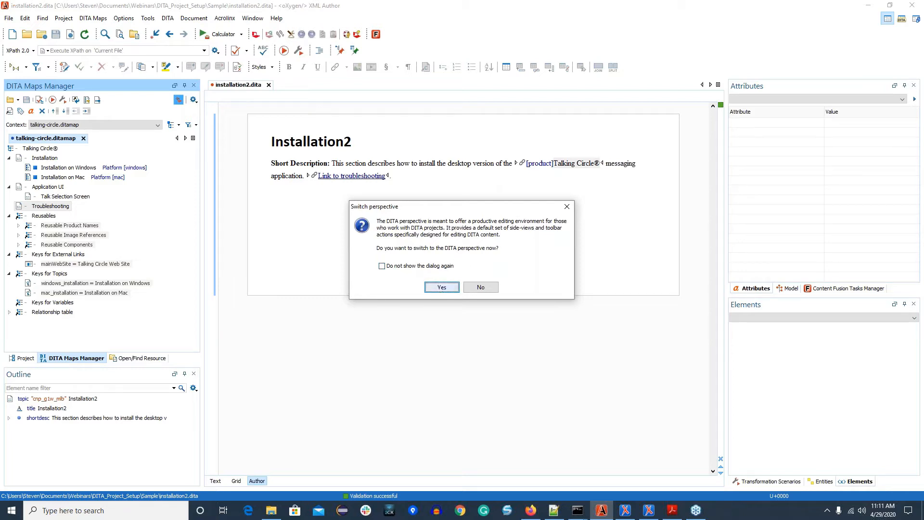
click(440, 288)
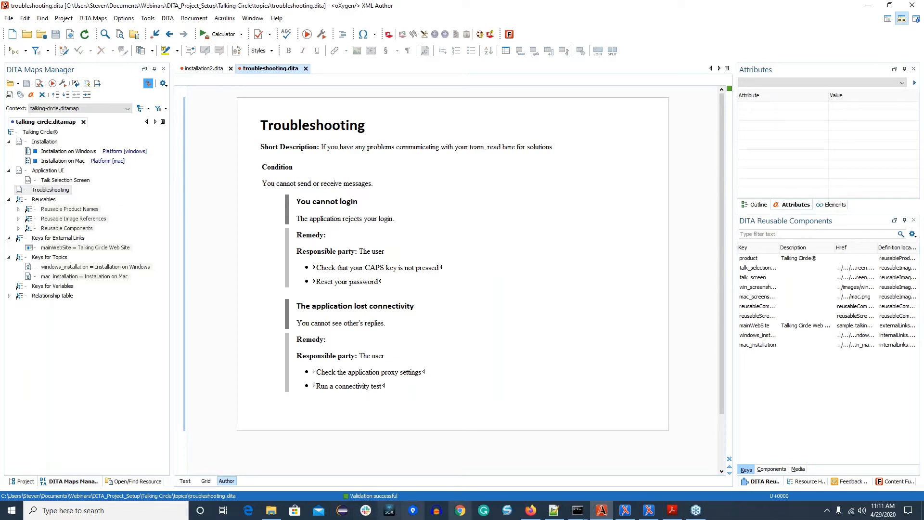
Step: Advance the PDF slides to the new Media tab topic and switch to the XML Editor window with getting-started-intro.dita
click(670, 511)
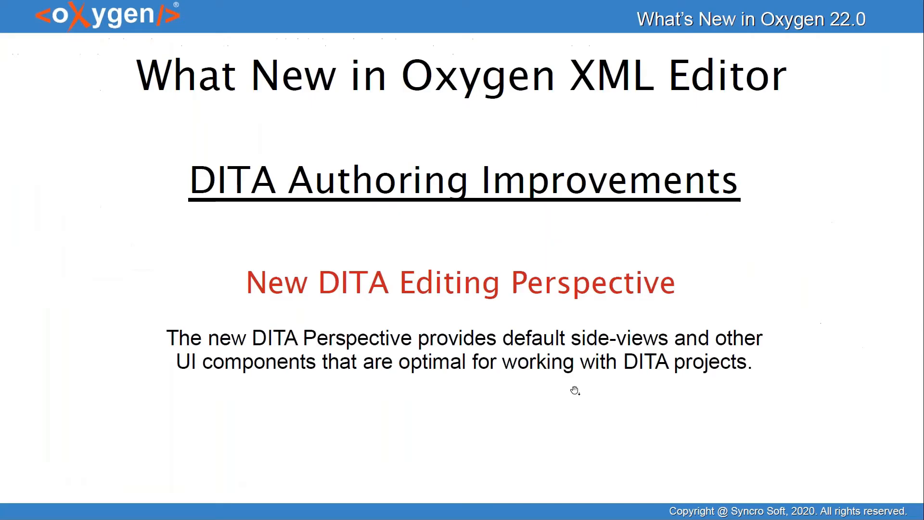
click(574, 390)
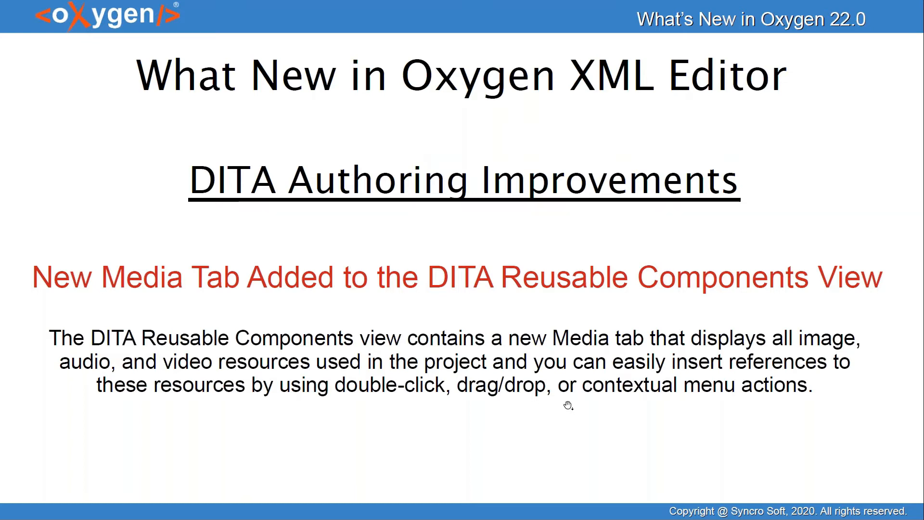
key(alt+Tab)
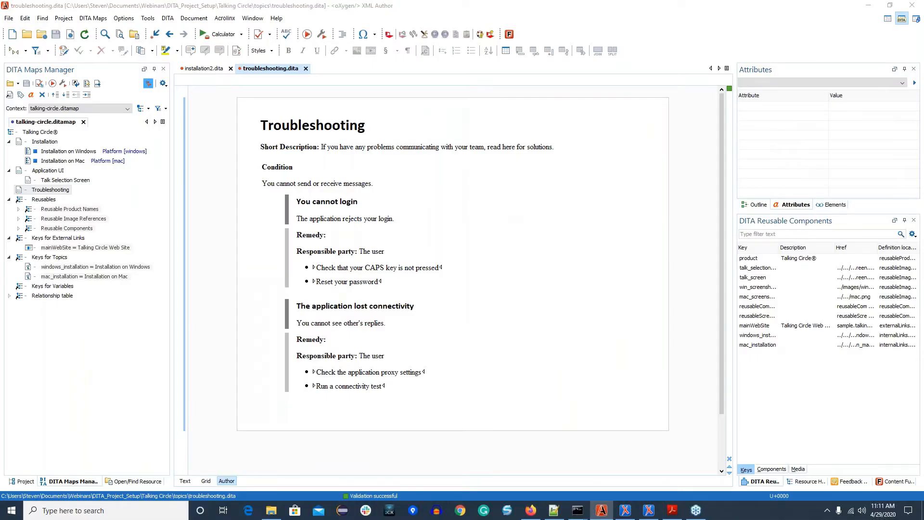
key(alt+Tab)
key(alt+Tab)
key(alt+Tab)
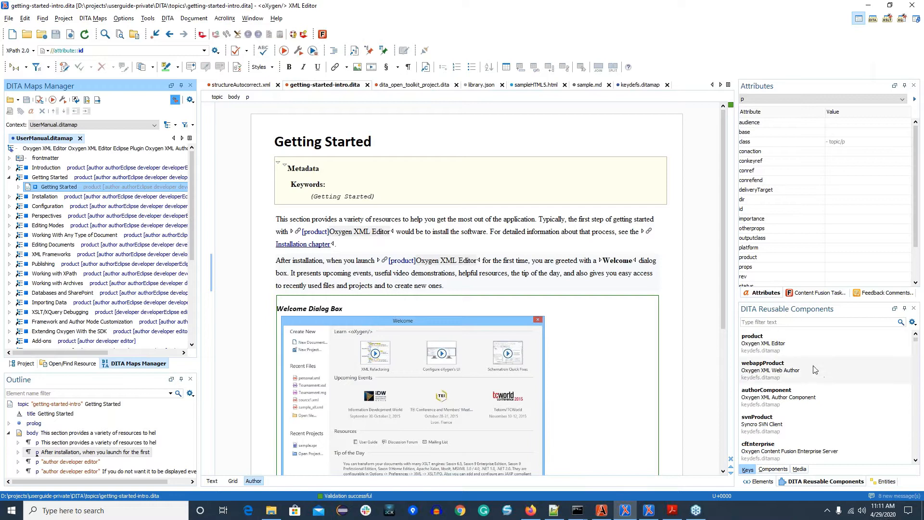
Step: Show the media resources in the DITA Reusable Components view and create a working set with the default name "New working set"
click(801, 469)
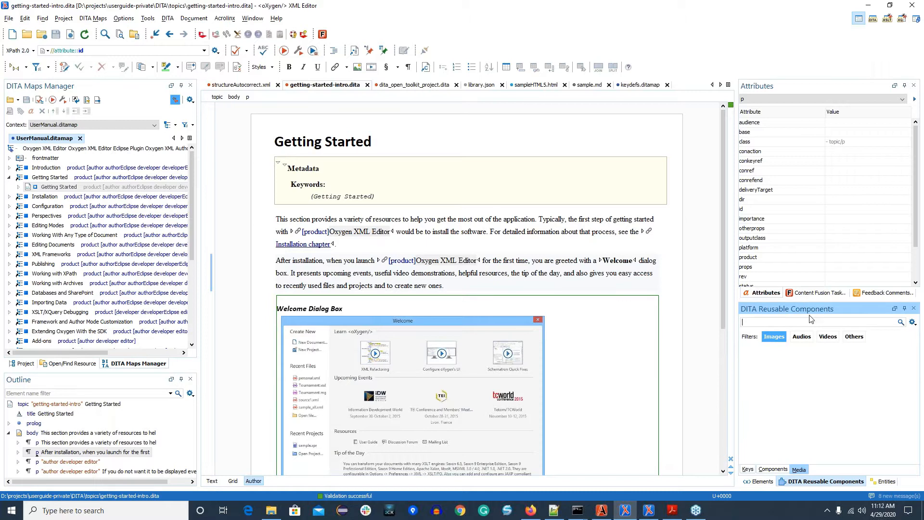
click(913, 325)
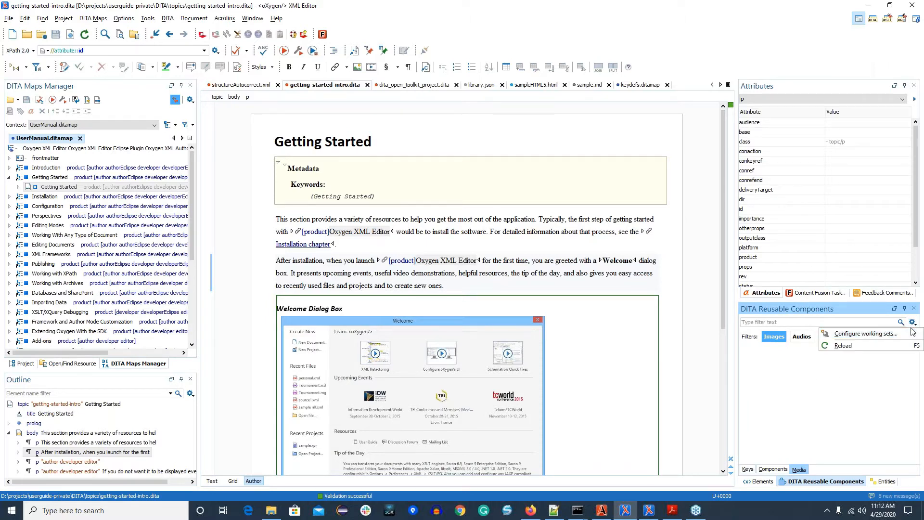
click(869, 334)
click(417, 288)
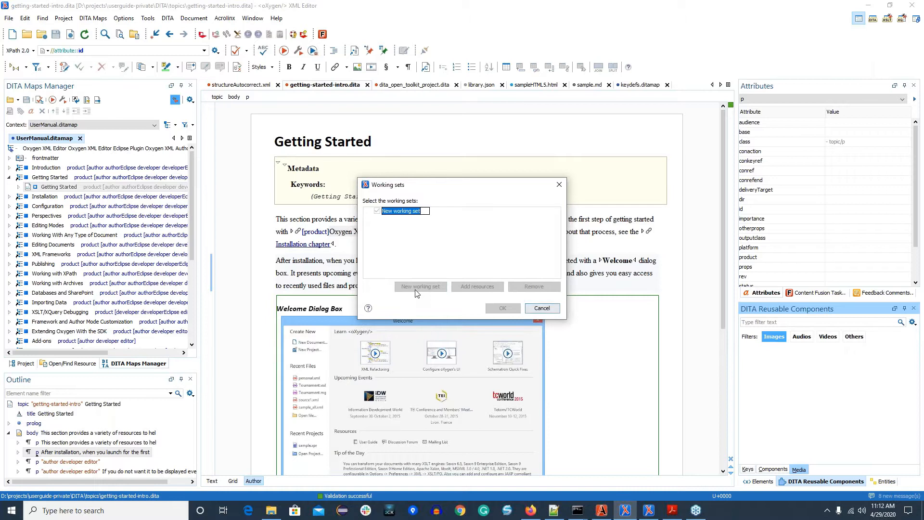
key(Return)
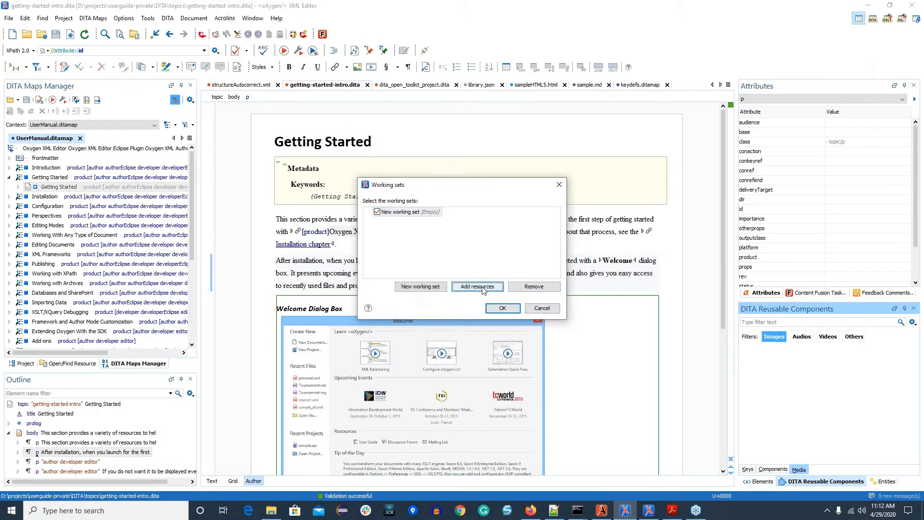
Step: Add the folder D:\projects\userguide-private\DITA\img to the new working set and apply the working sets
click(481, 287)
click(478, 319)
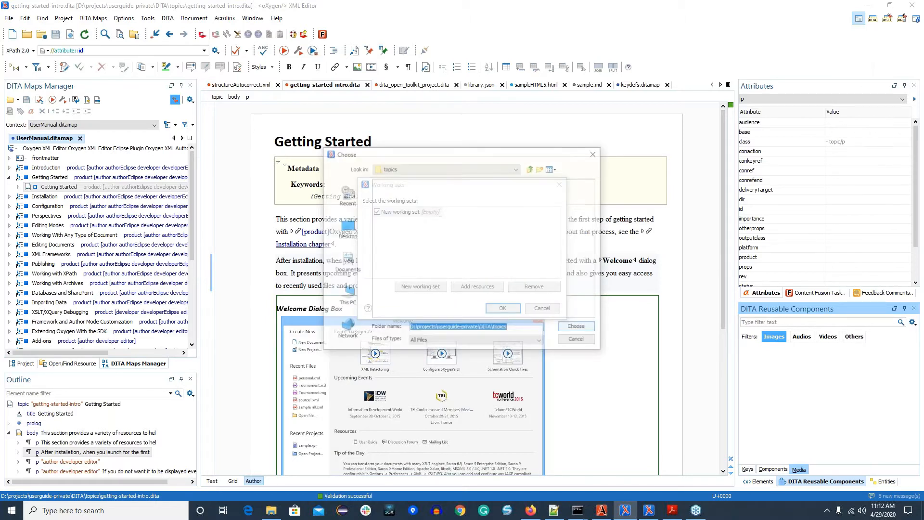
click(531, 169)
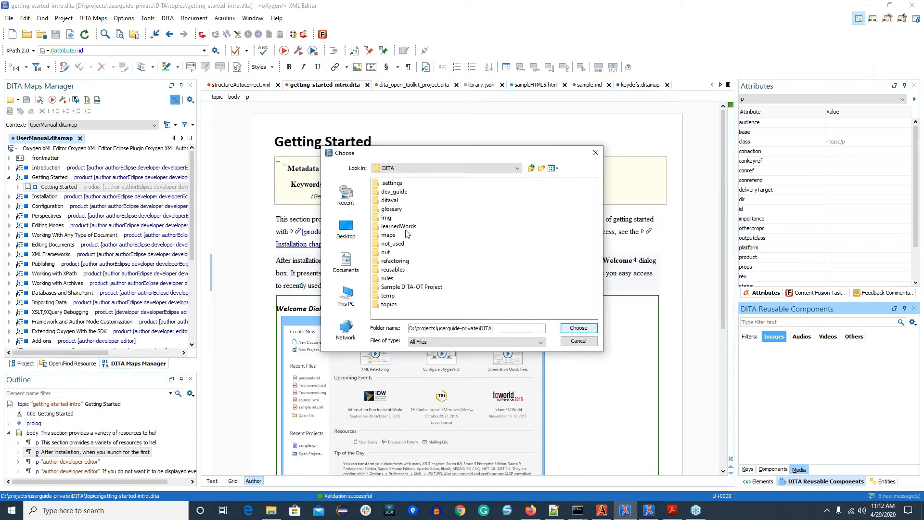
click(589, 329)
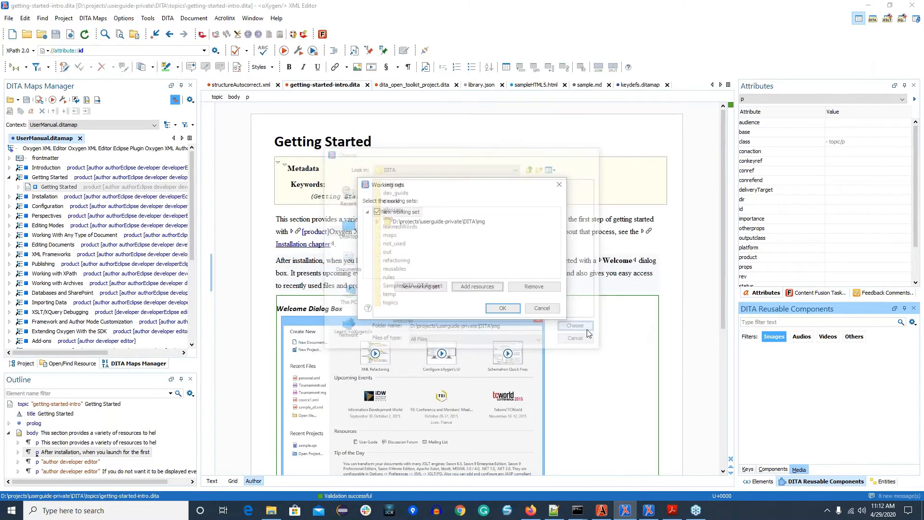
click(502, 308)
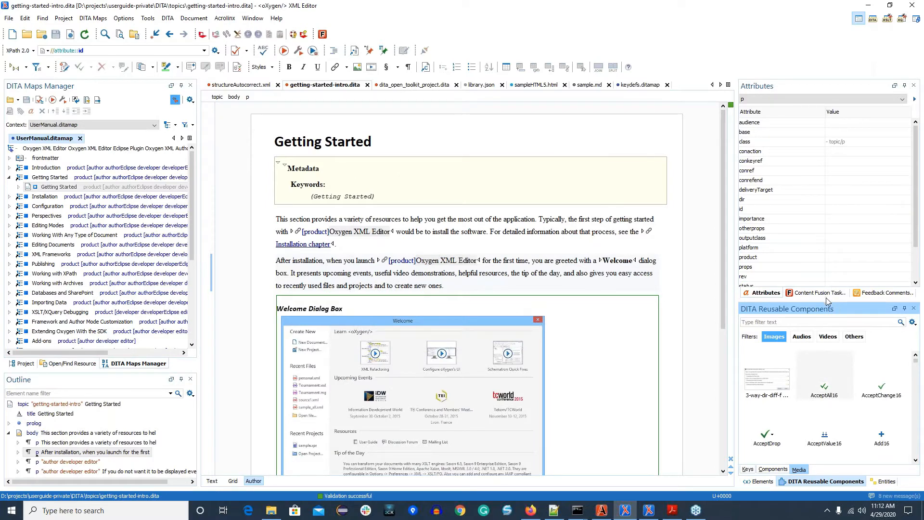
Step: Enlarge the DITA Reusable Components view and insert the AcceptAll16 image after "to create new ones." in the second paragraph
drag(824, 300, 824, 247)
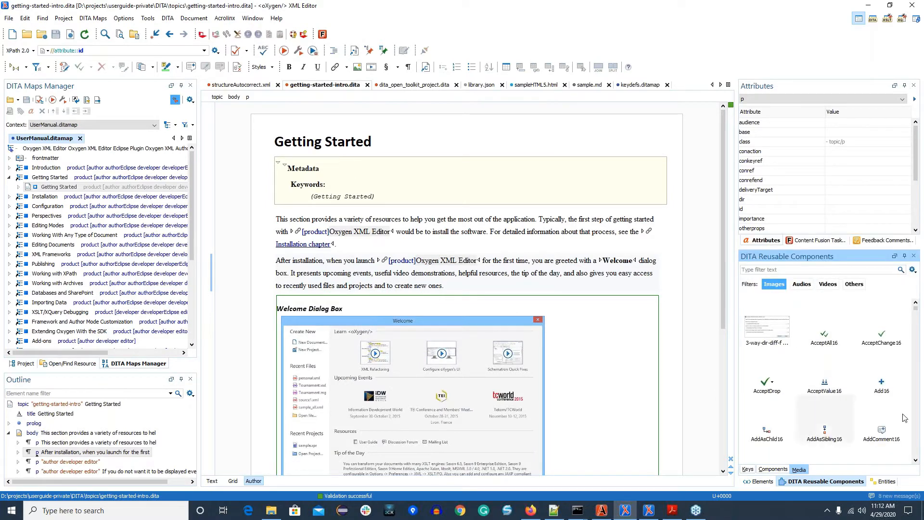
click(489, 284)
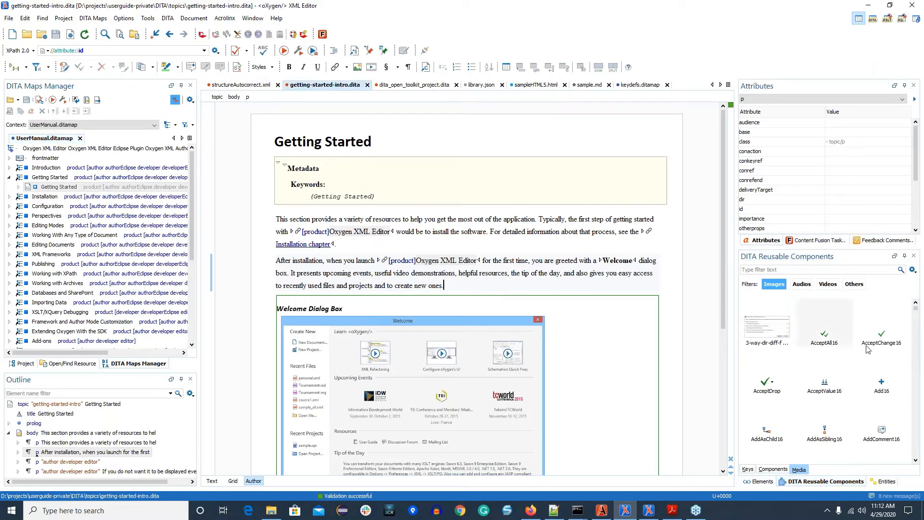
click(821, 325)
double_click(820, 324)
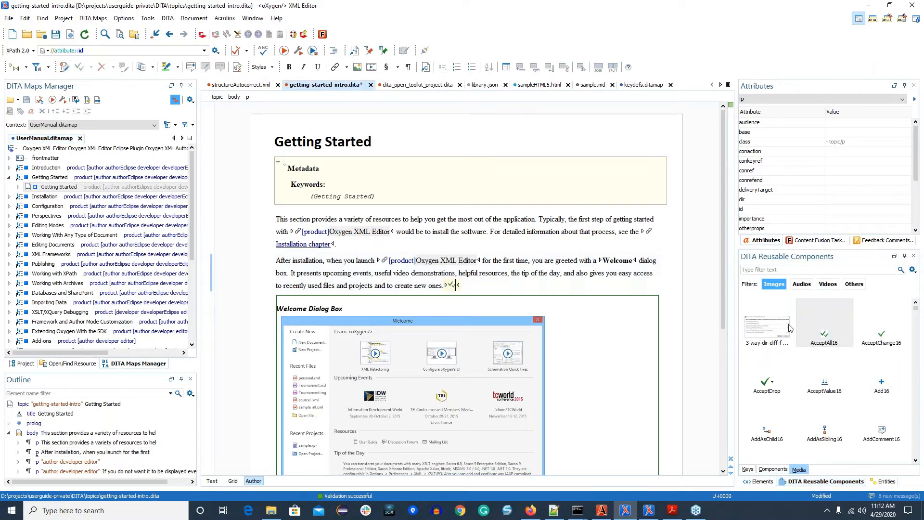
Step: Insert AcceptAll16 at the end of the same paragraph once more as an image reference and once as a link
right_click(809, 314)
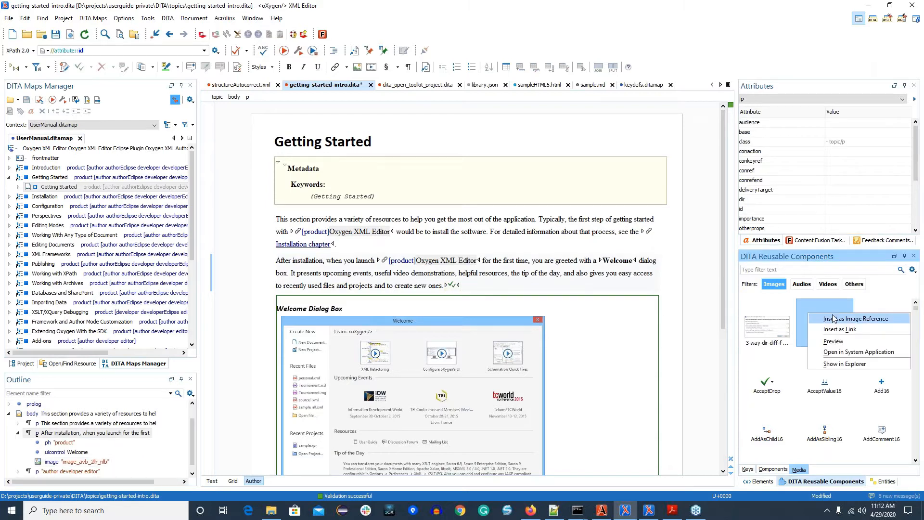
click(831, 319)
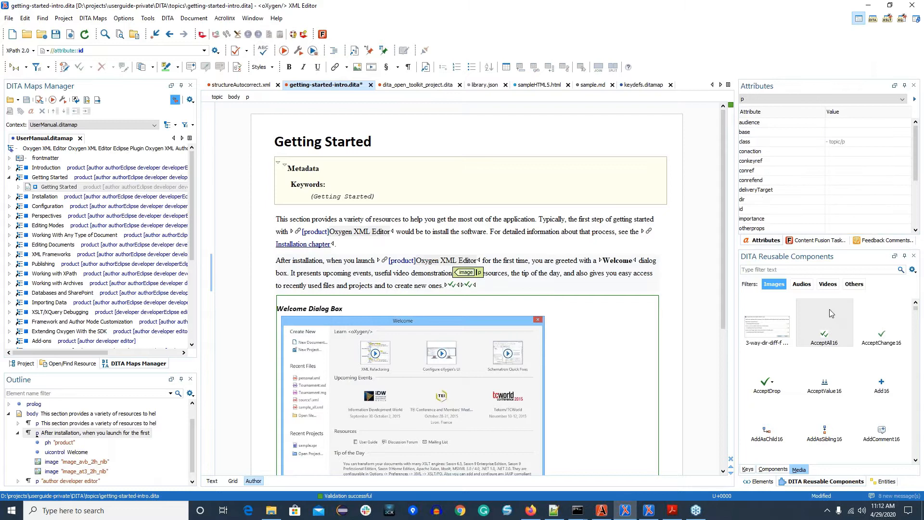
right_click(829, 309)
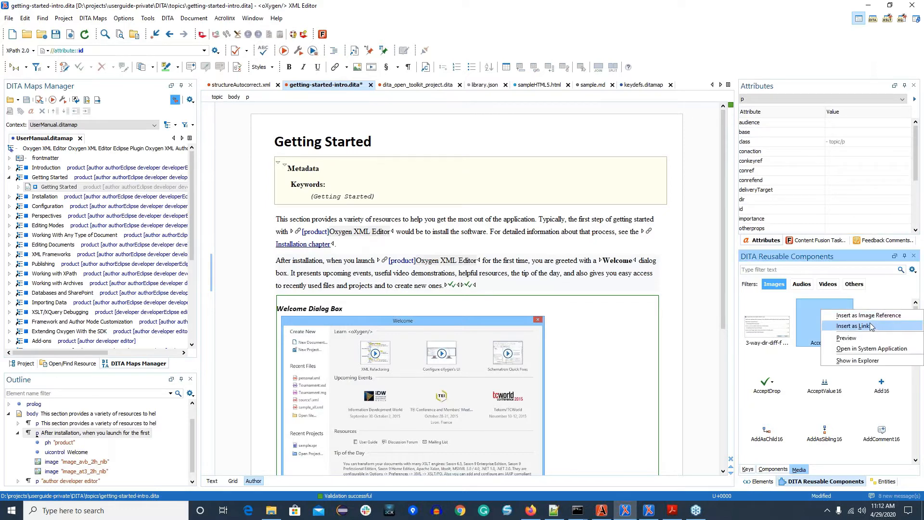
click(853, 326)
Step: Preview author_cc_enter and its neighbouring images, including author_cc_rename and author_content_completion, and close the Image Preview view
scroll(861, 380, down, 5)
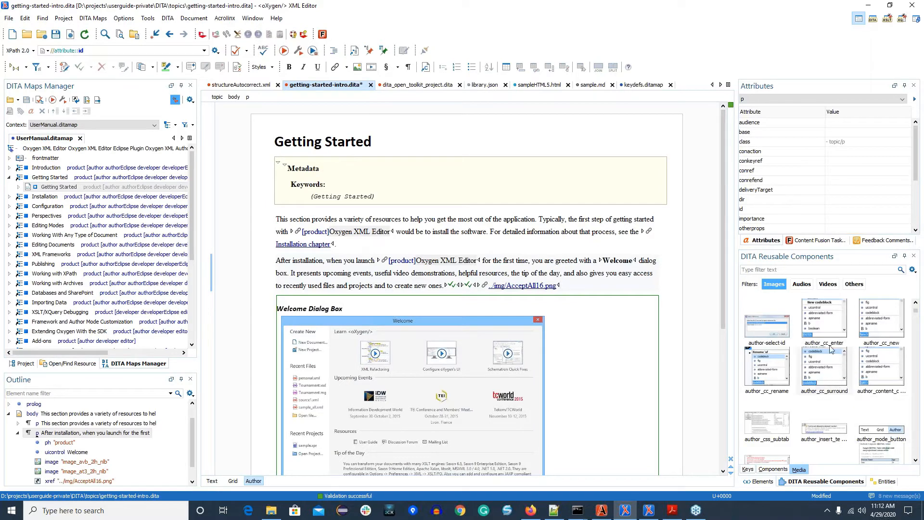
right_click(831, 326)
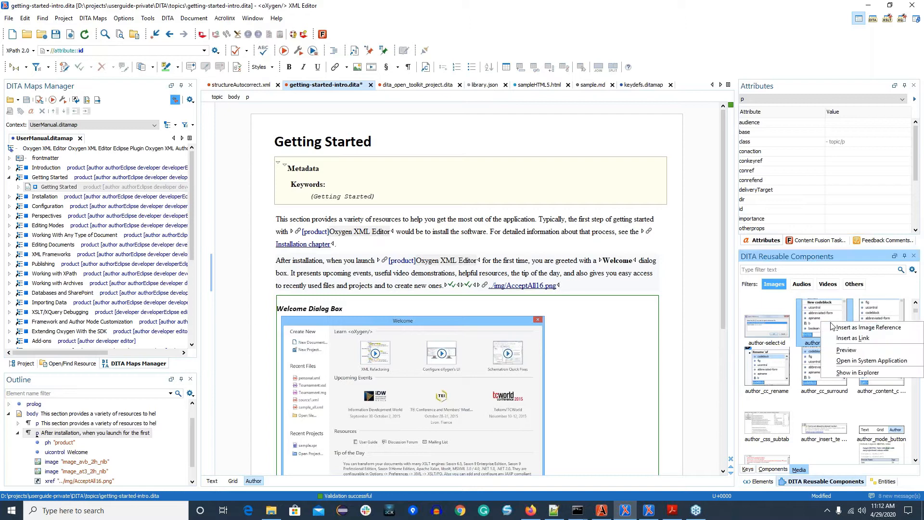
click(863, 351)
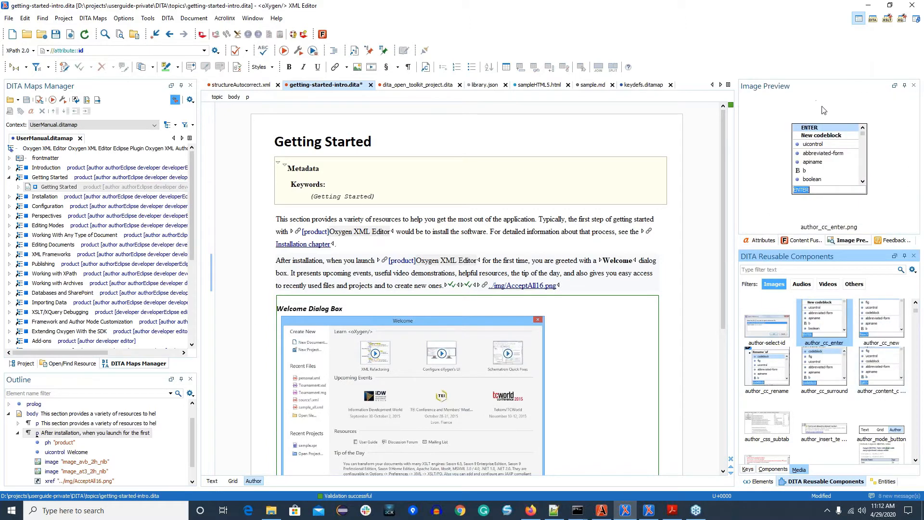
click(877, 323)
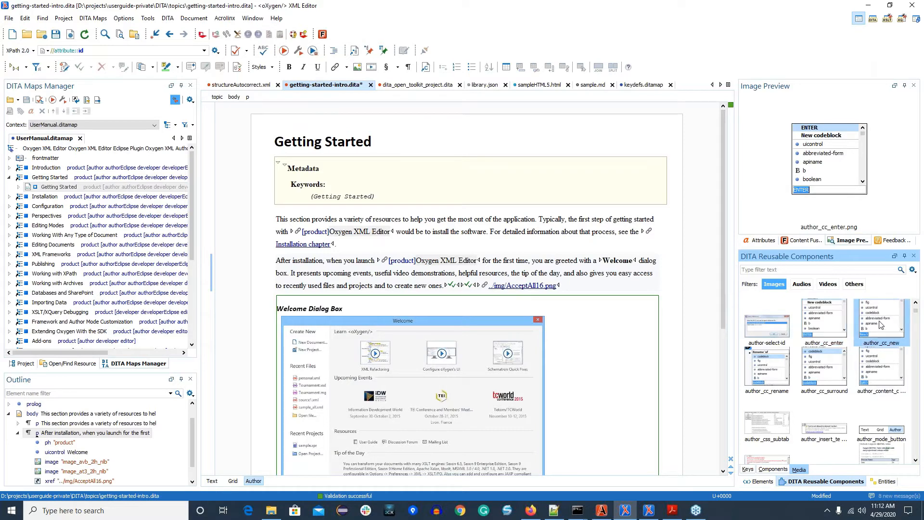
click(845, 354)
click(784, 361)
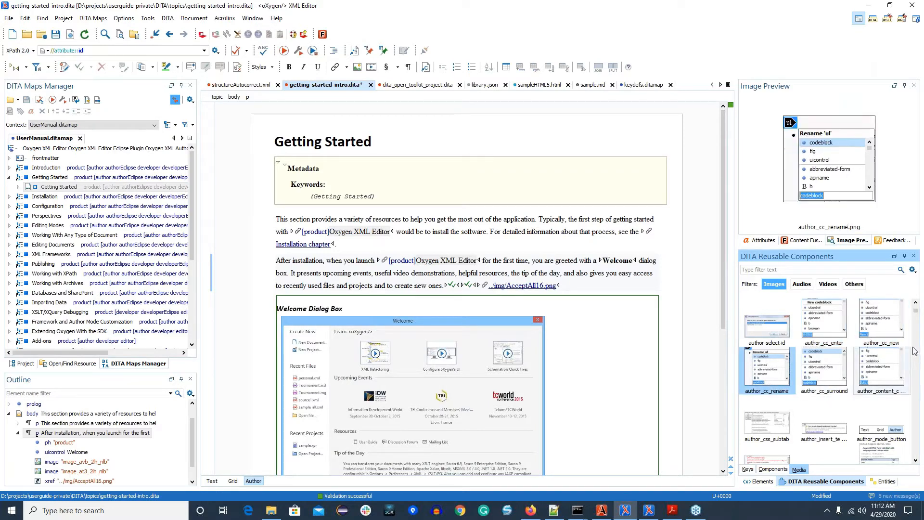
click(888, 359)
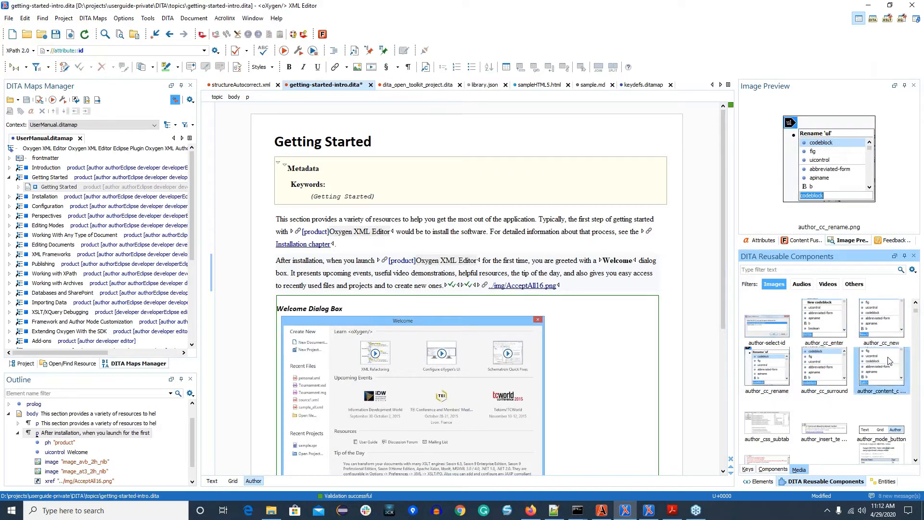
click(913, 85)
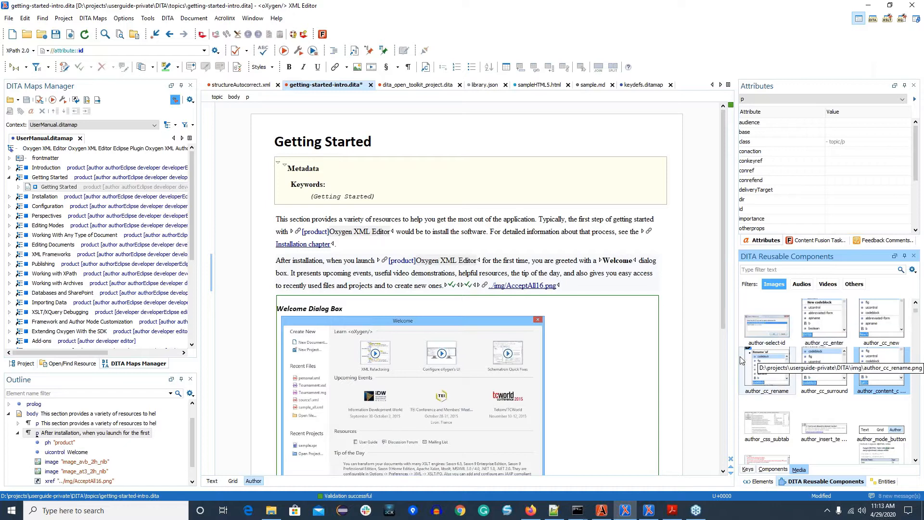
Step: Switch to the PDF presentation, show the New DITA Outgoing References View slide, and return to the Oxygen editor
click(678, 514)
click(566, 239)
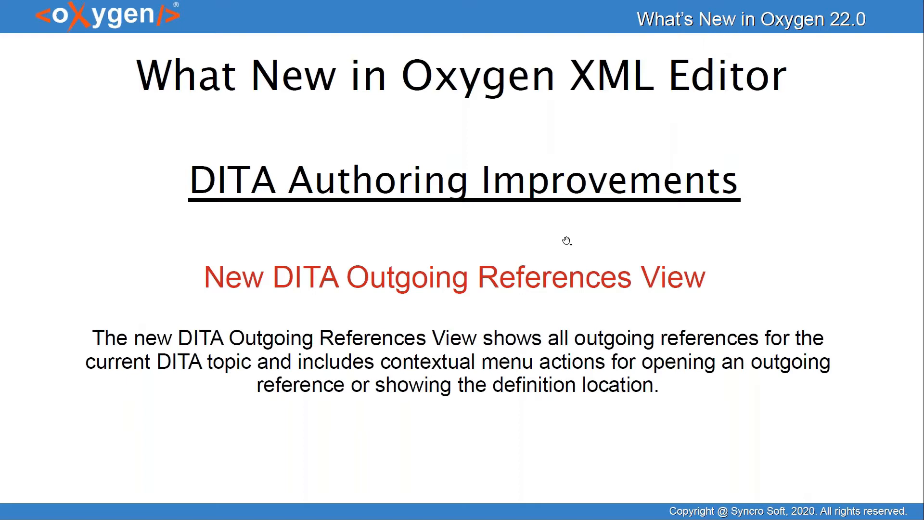
key(alt+Tab)
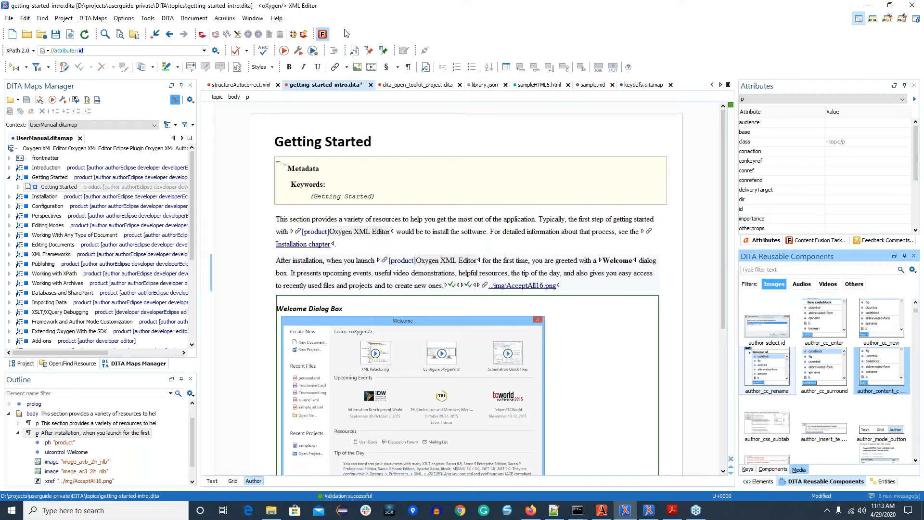
click(277, 20)
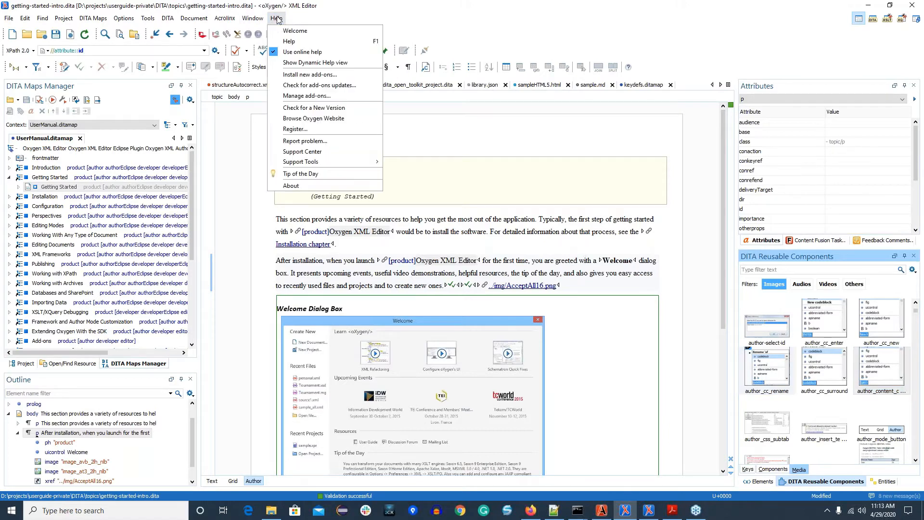
click(320, 75)
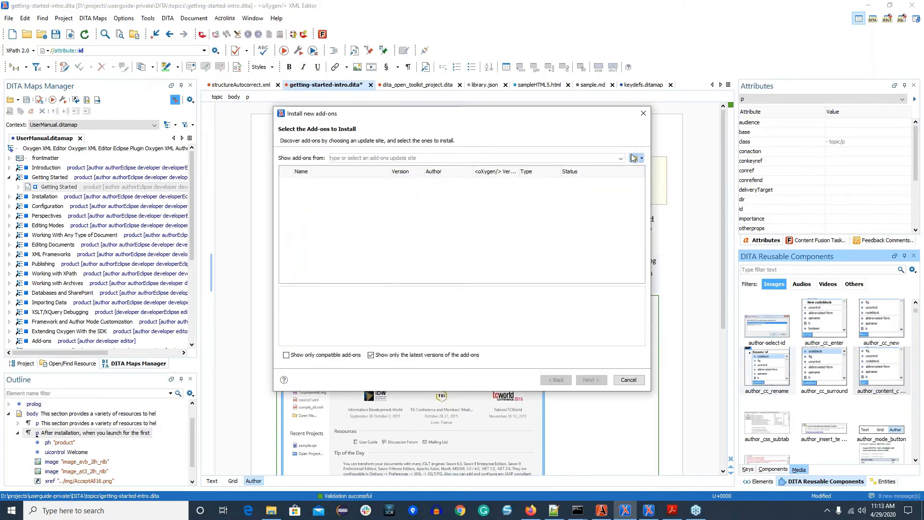
click(621, 159)
click(532, 174)
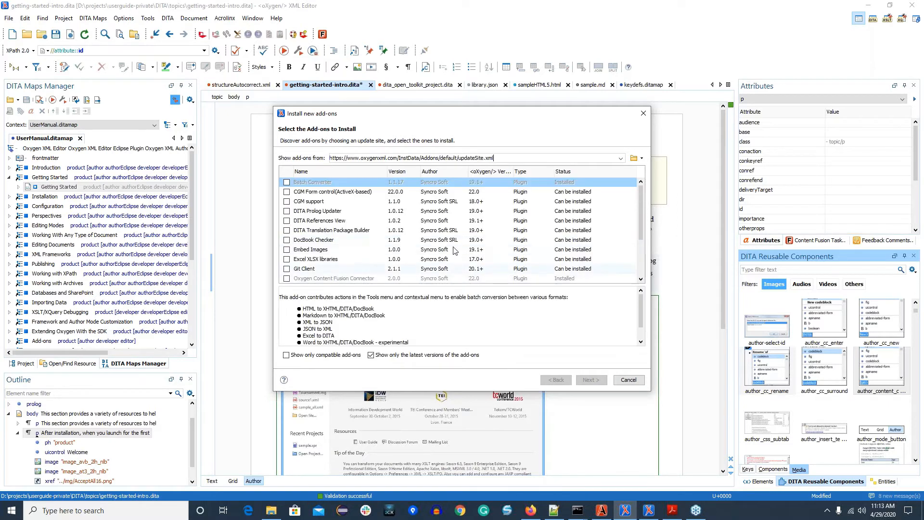
Step: Install the DITA References View 1.0.2 add-on and dismiss the restart notice
click(330, 221)
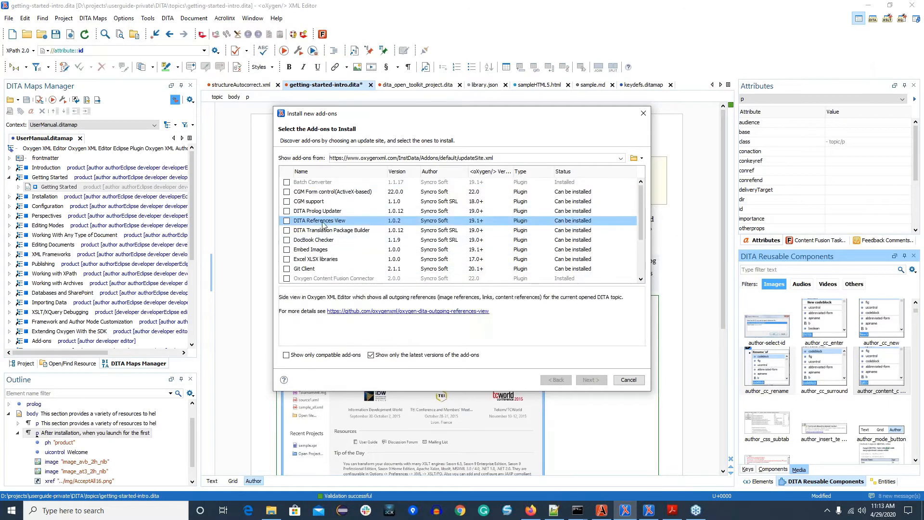
click(286, 221)
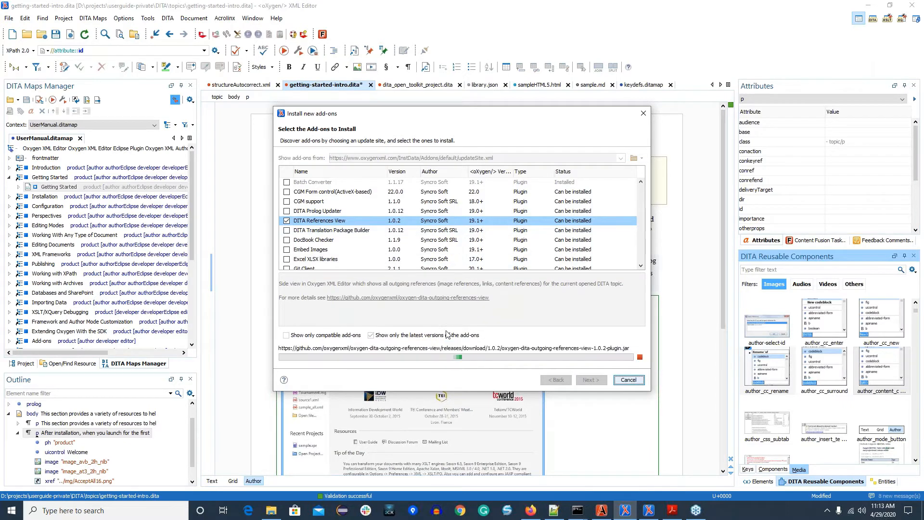
click(304, 358)
click(596, 380)
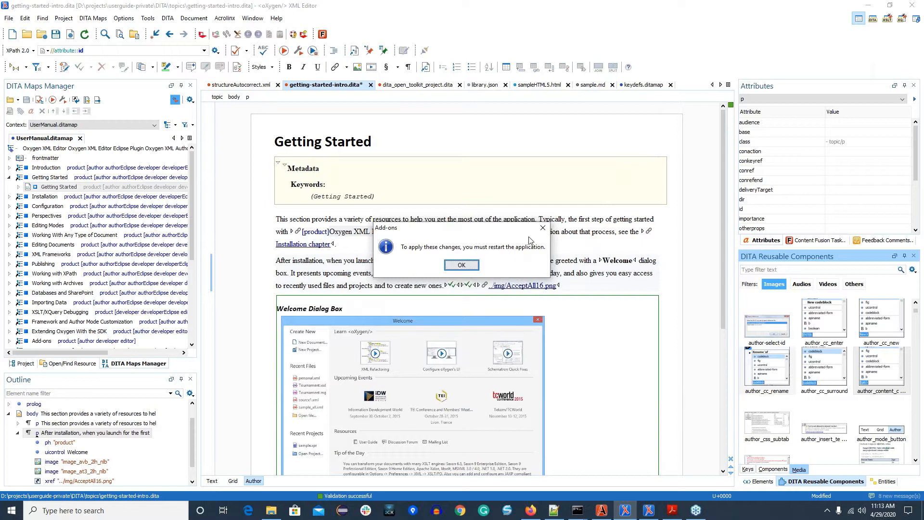
click(542, 228)
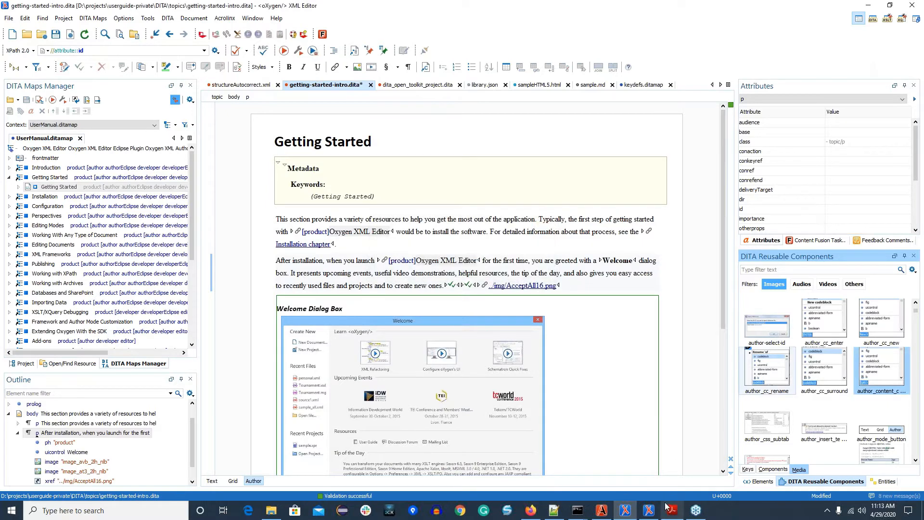
Step: Switch to the Oxygen window showing eppo-first-dita-topic.dita and examine the topic alongside its DITA References view
click(649, 510)
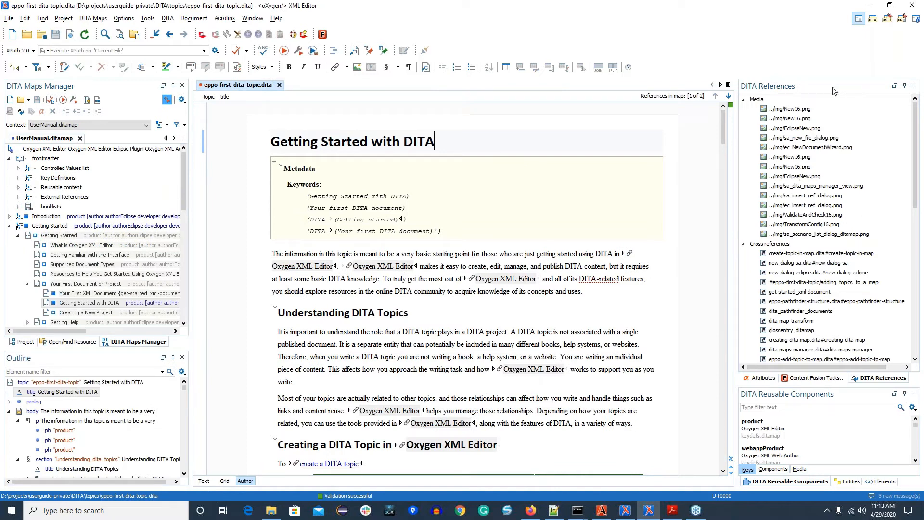
click(815, 88)
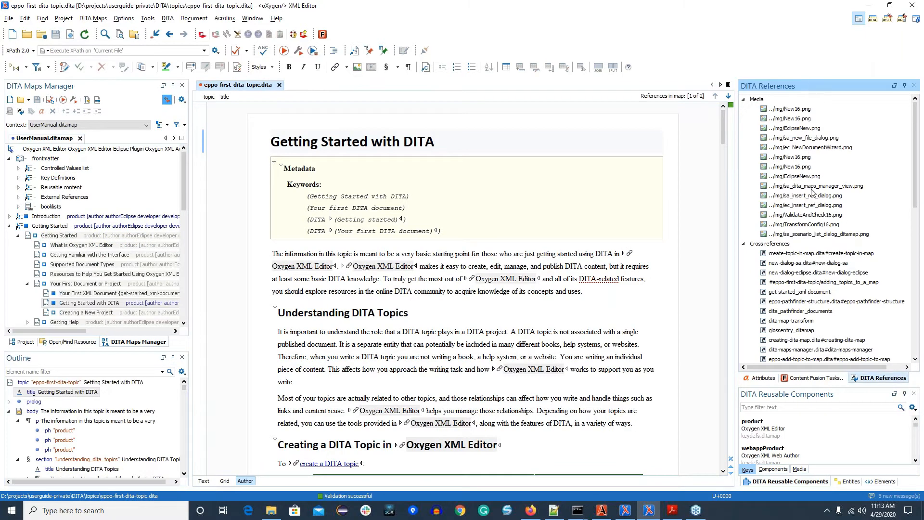
scroll(544, 212, down, 7)
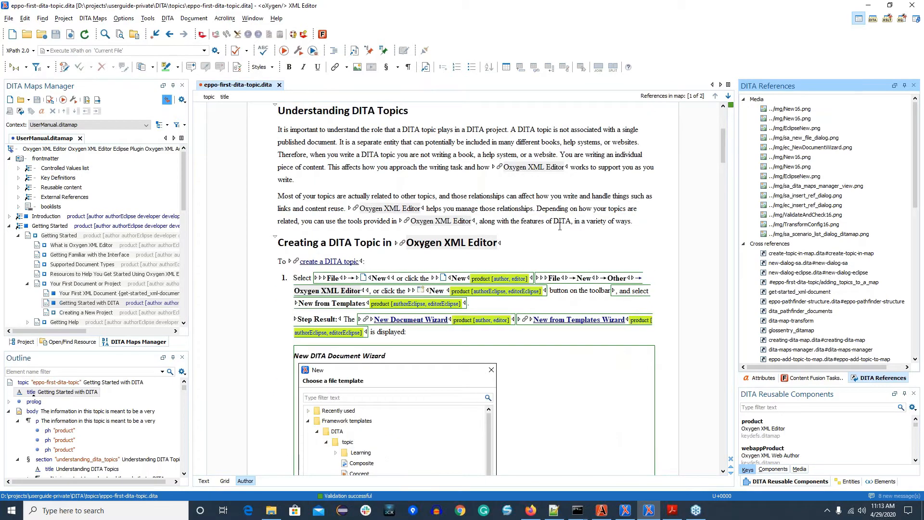
scroll(604, 227, up, 4)
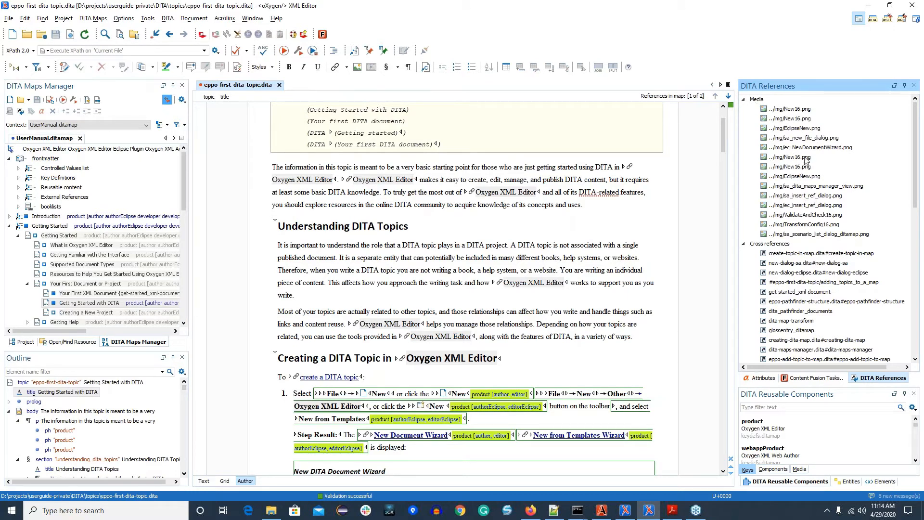
Step: Open the ec_NewDocumentWizard.png media reference from the DITA References view and close its image preview
click(803, 148)
right_click(808, 148)
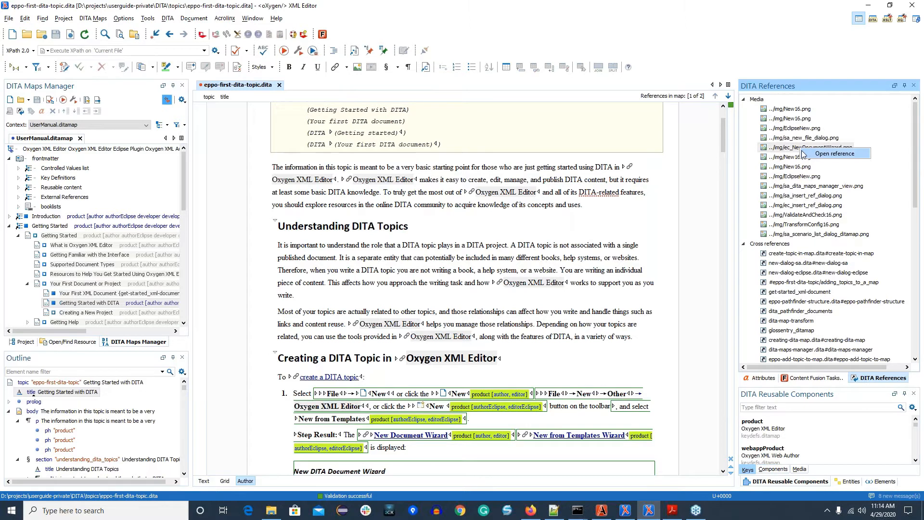
click(829, 154)
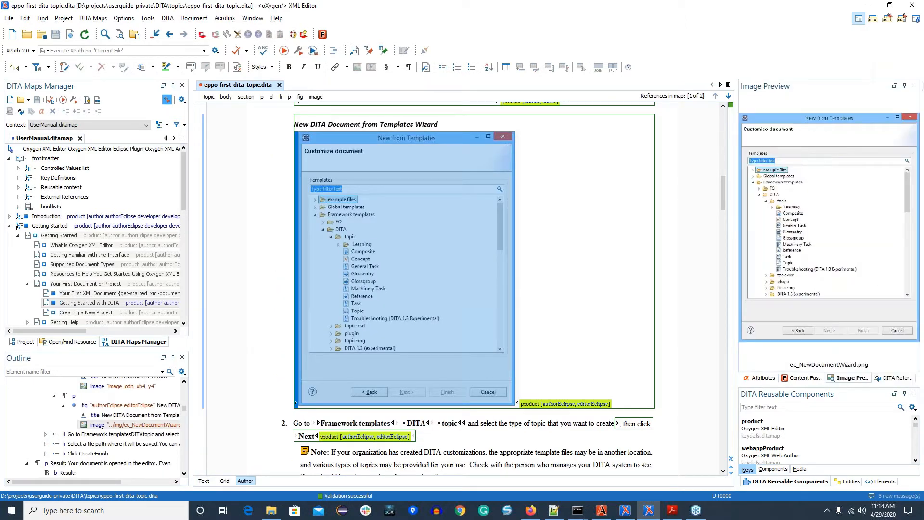
click(913, 87)
Step: Open the cross reference new-dialog-sa.dita#new-dialog-sa from the DITA References view and close the opened topic
scroll(826, 190, down, 3)
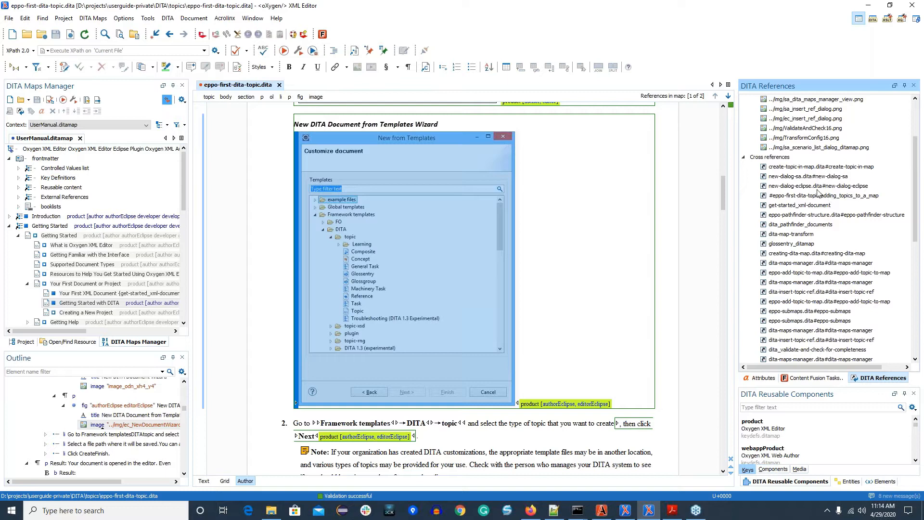
right_click(807, 178)
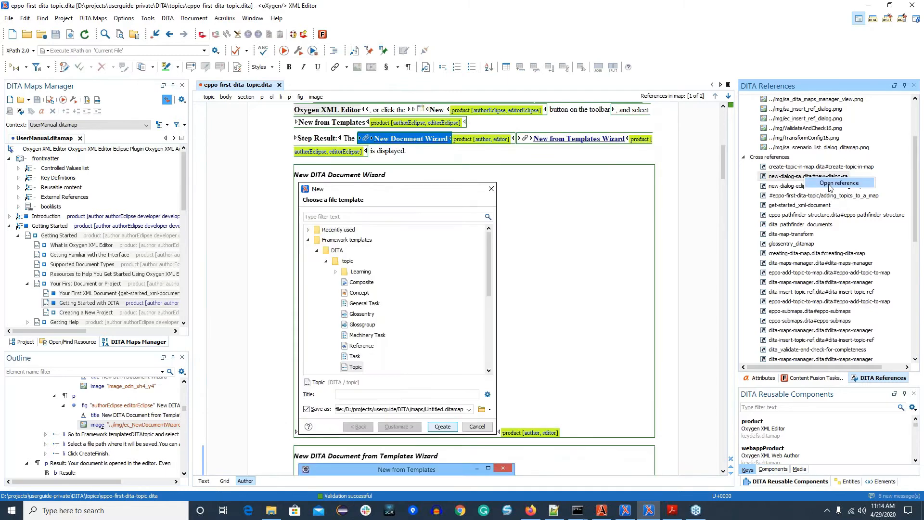
click(831, 183)
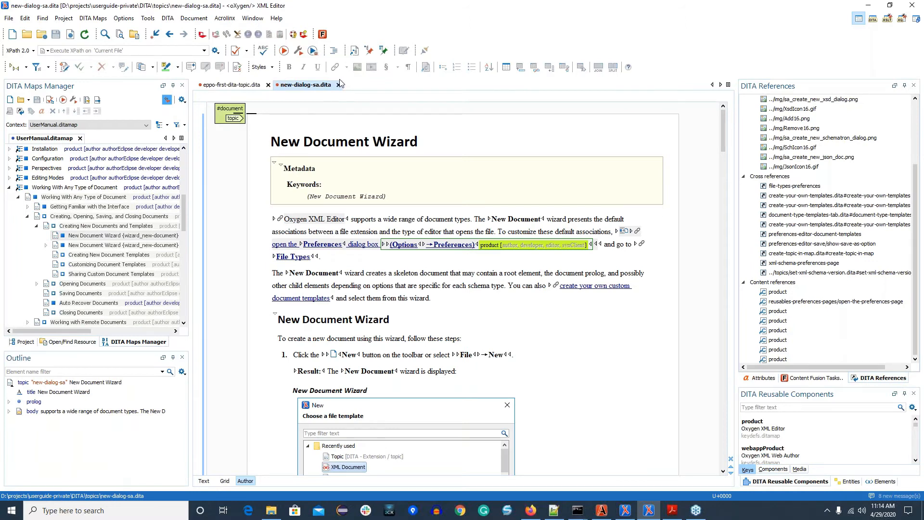
right_click(340, 83)
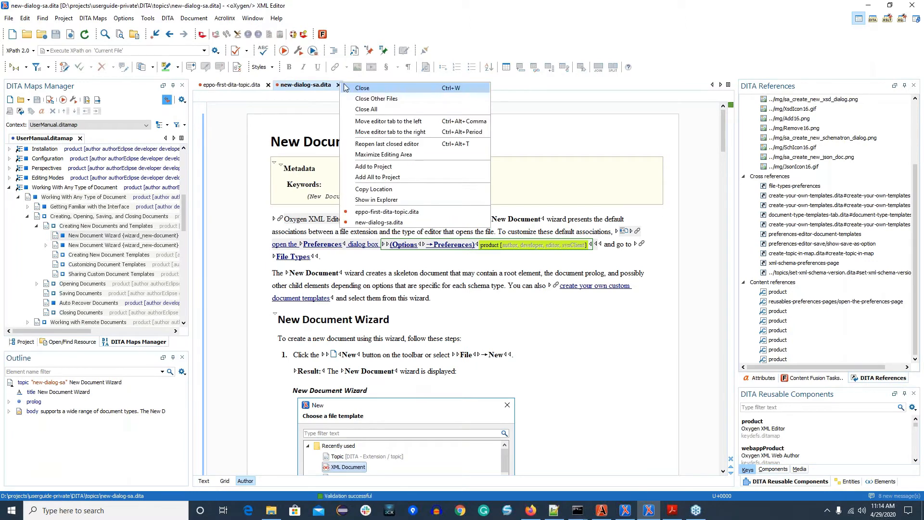
click(371, 89)
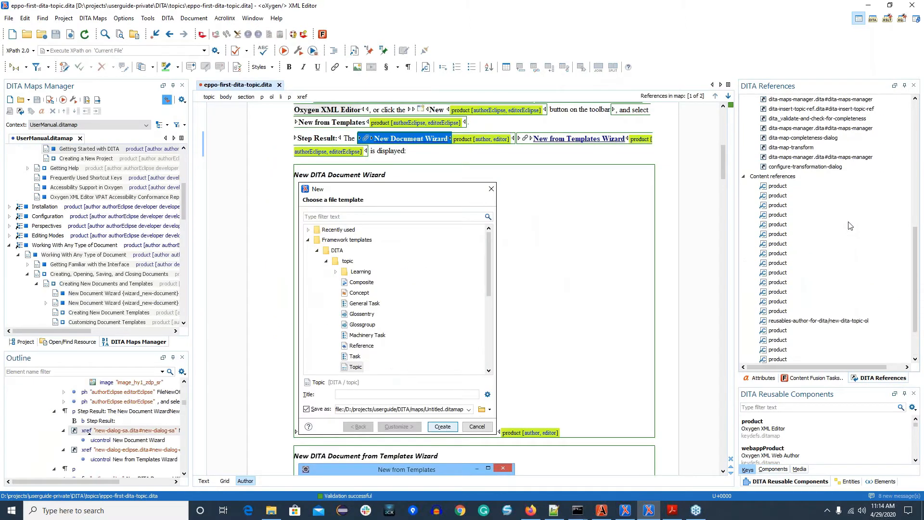
Step: Locate the first "product" content reference in the topic and open its definition
scroll(836, 222, down, 2)
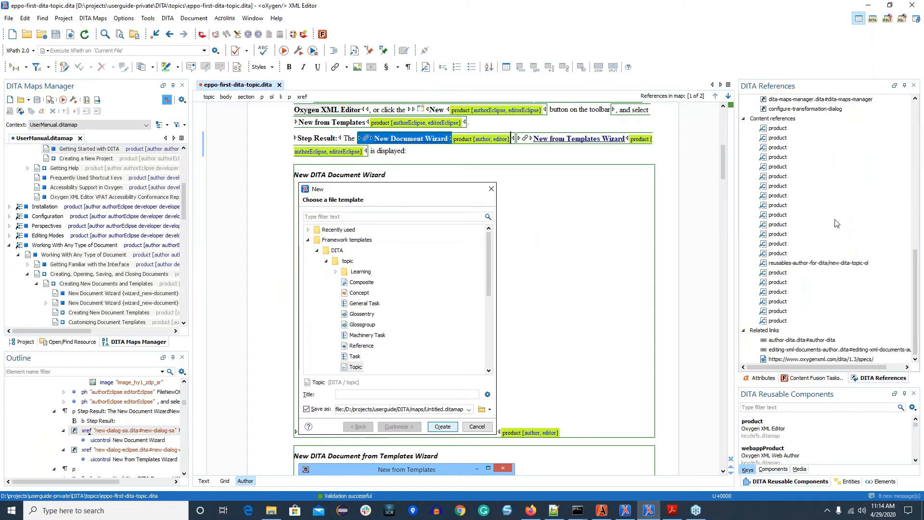
click(776, 129)
right_click(775, 132)
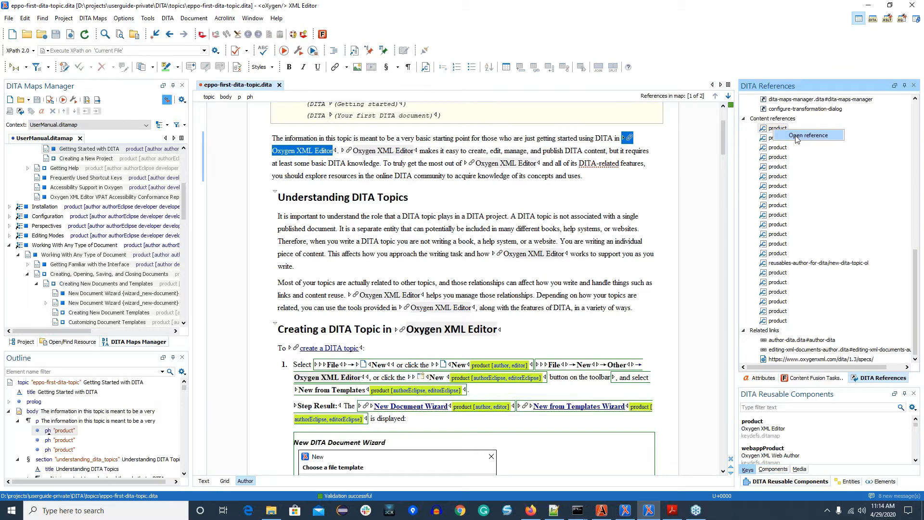
click(796, 136)
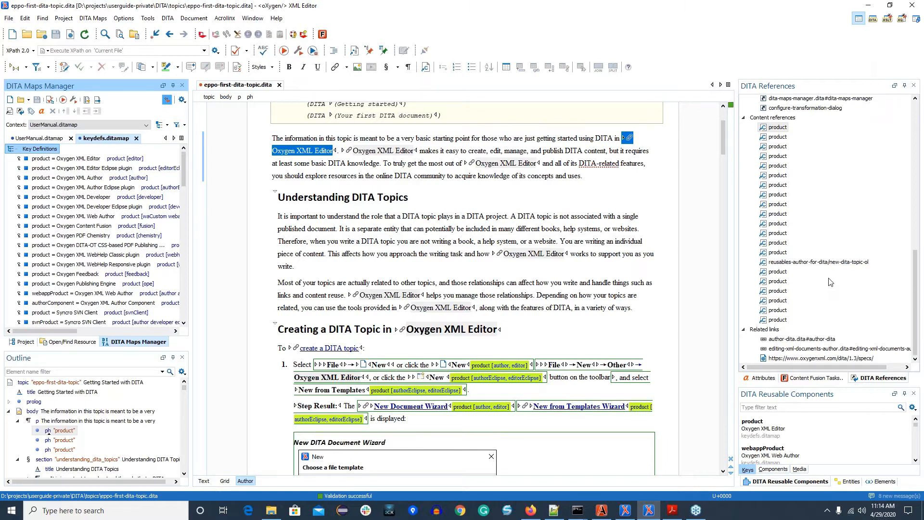
click(813, 340)
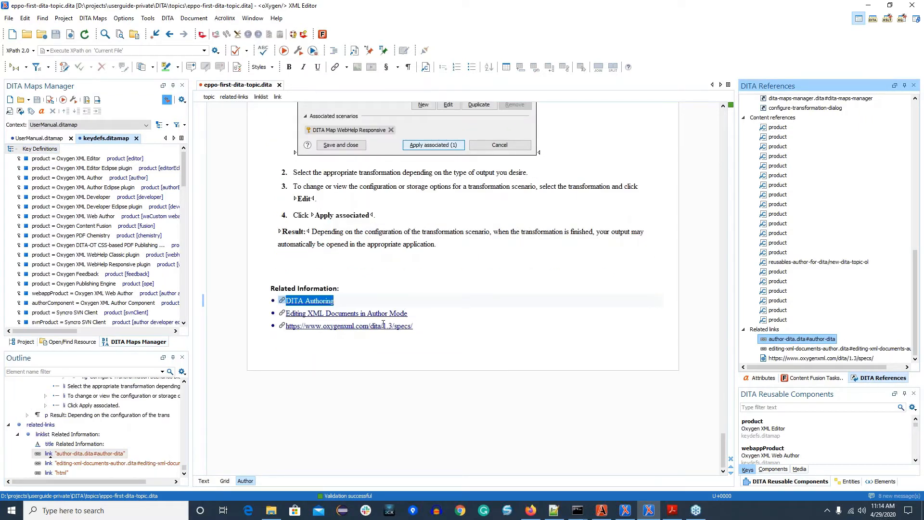
click(419, 313)
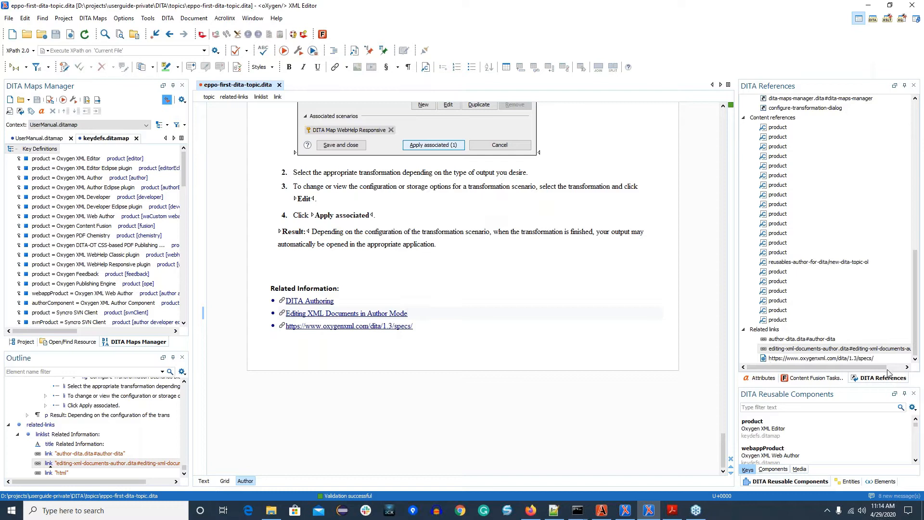
click(813, 359)
double_click(814, 359)
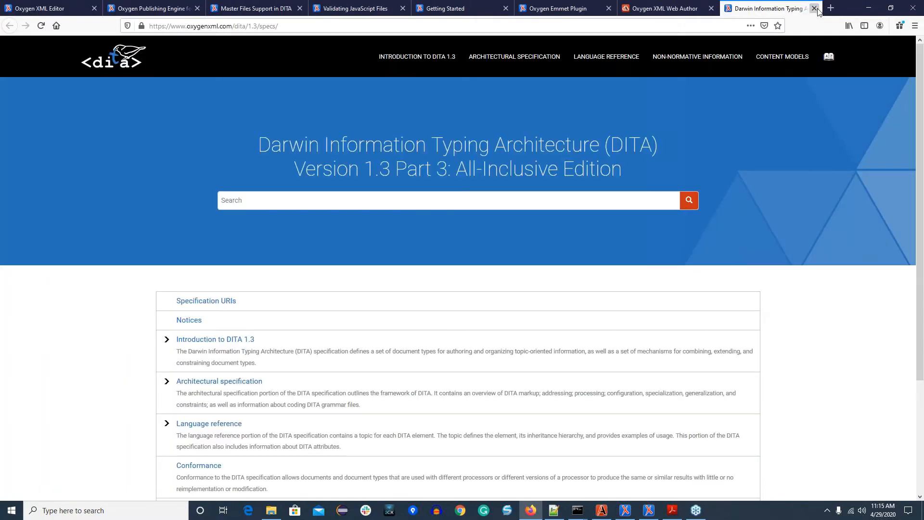
click(813, 9)
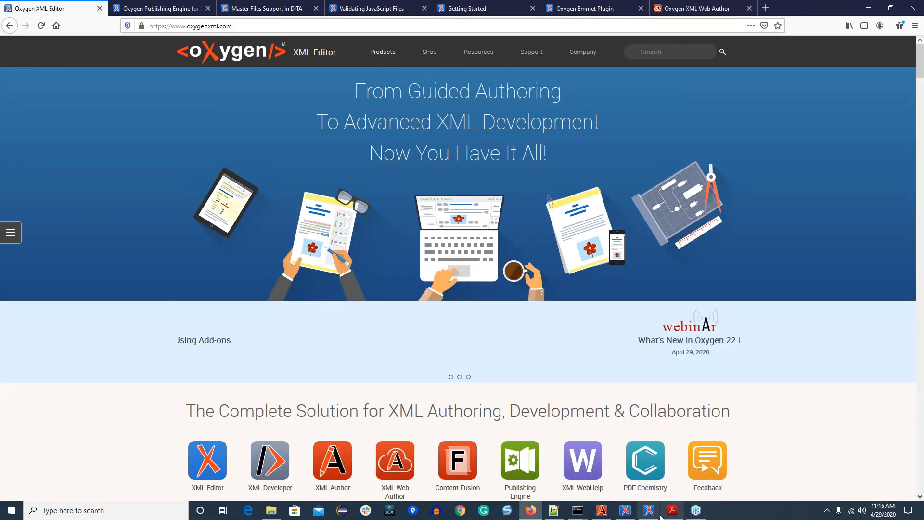
Step: Return to the Oxygen window with eppo-first-dita-topic.dita, review all its outgoing reference categories, and close that window
click(631, 513)
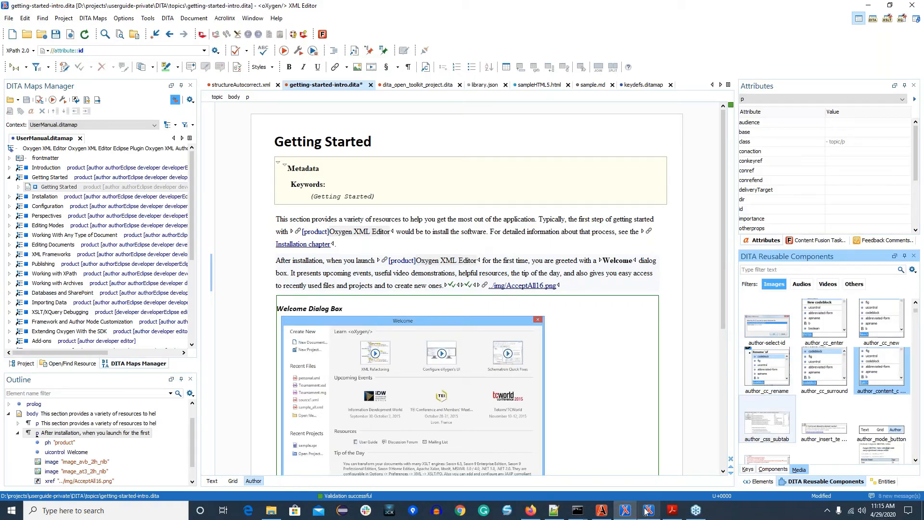
click(645, 511)
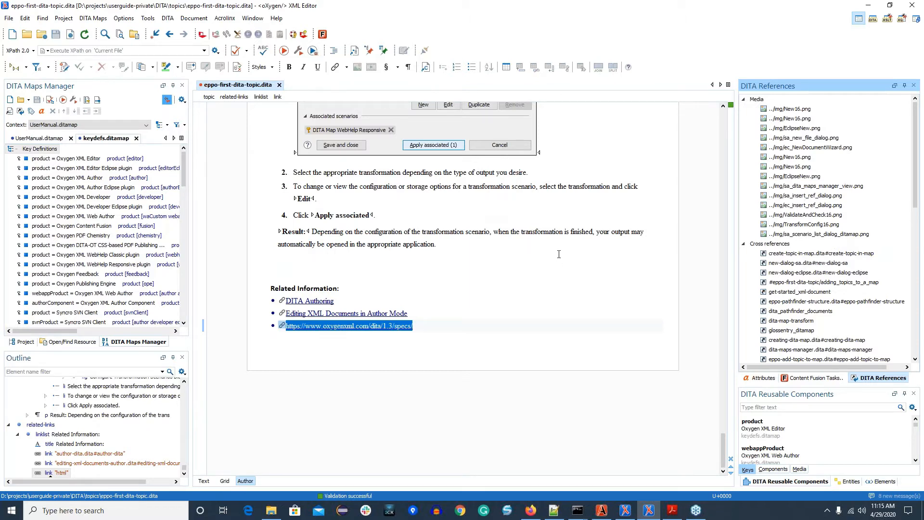
scroll(558, 254, up, 10)
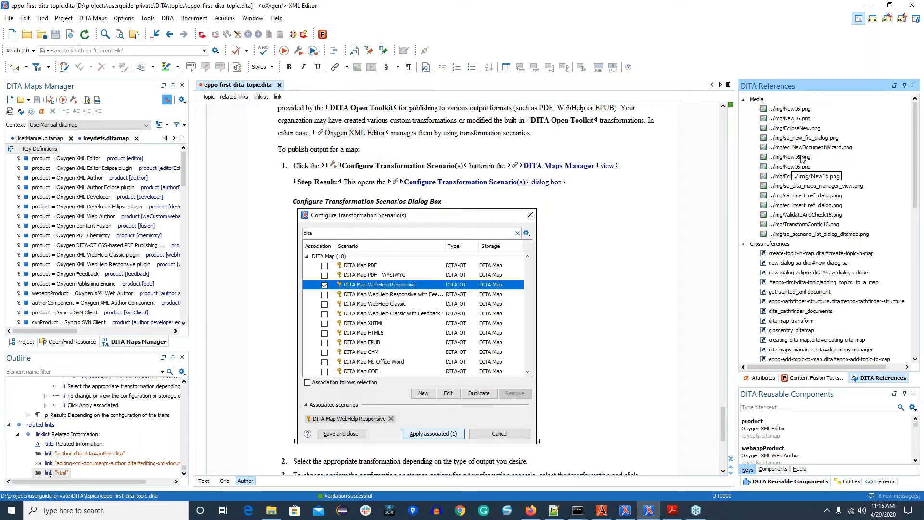
scroll(809, 177, down, 3)
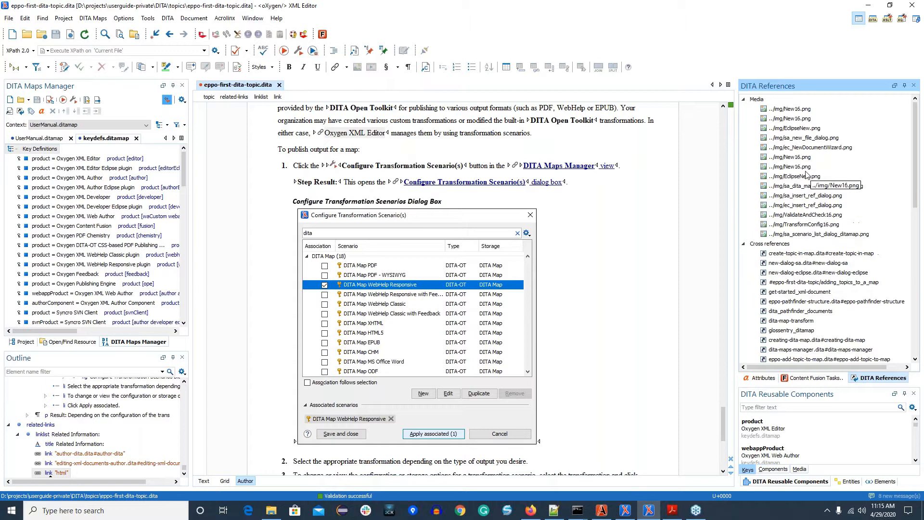
scroll(820, 180, down, 4)
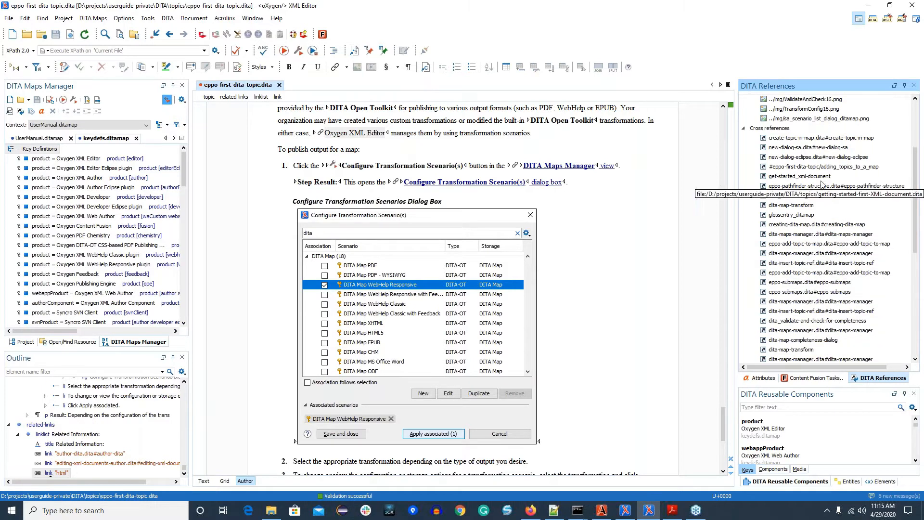
scroll(801, 202, down, 6)
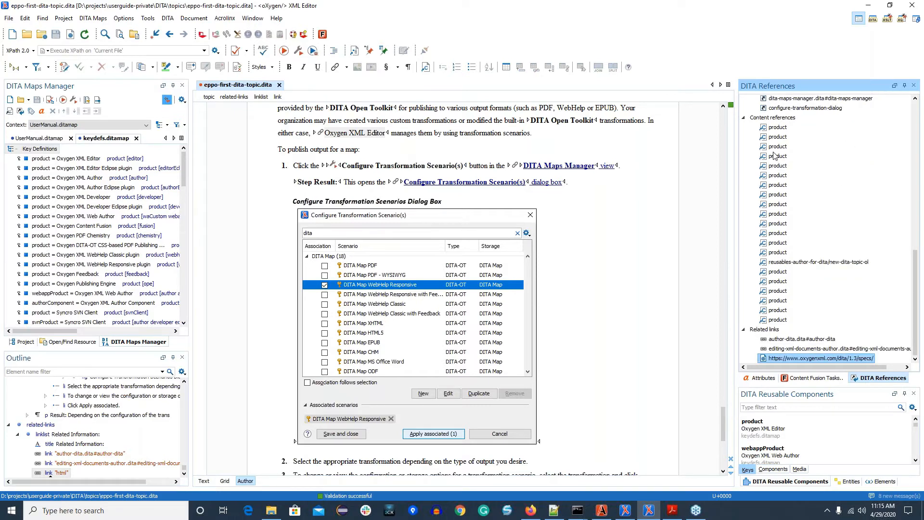
click(913, 7)
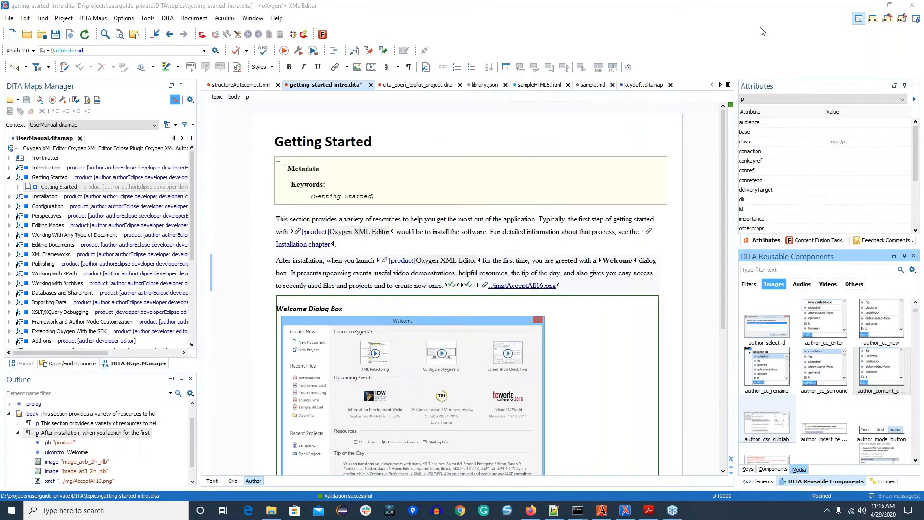
click(762, 31)
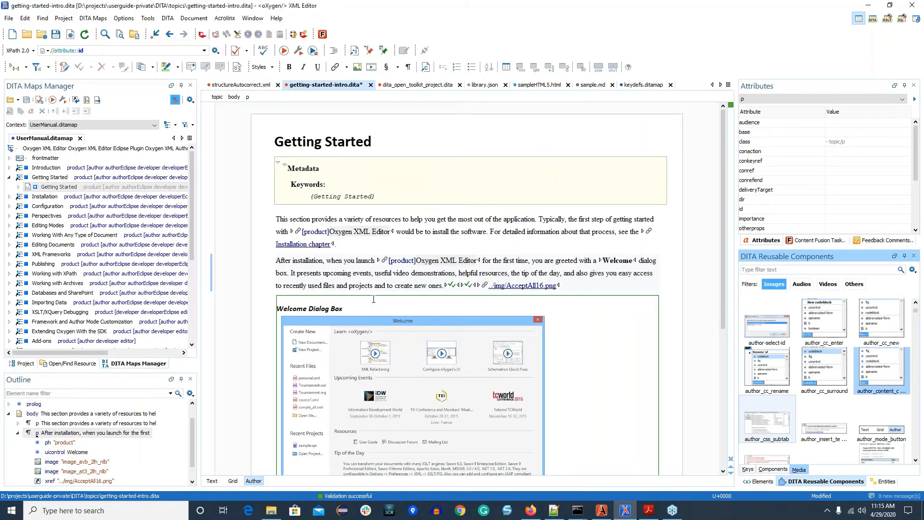
Step: Switch to the XML Author window with troubleshooting.dita and examine the project's Master Files and Talking Circle folders
click(279, 208)
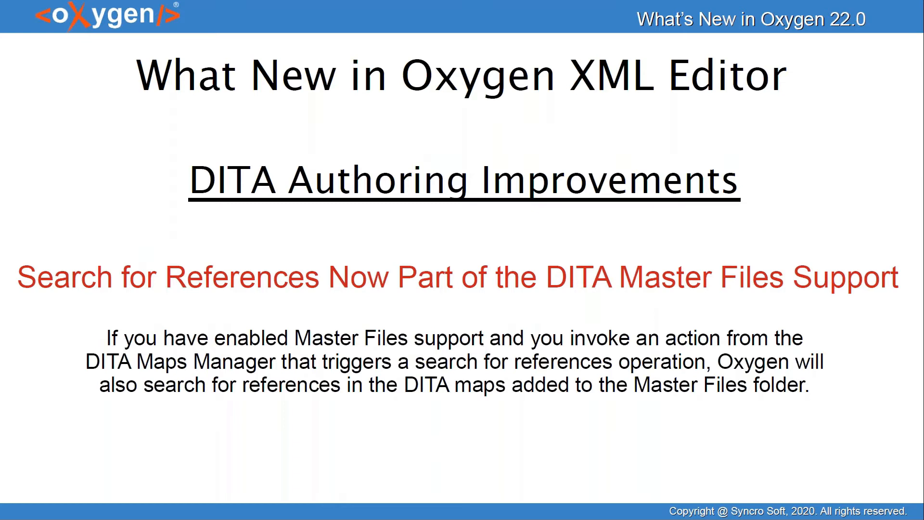
key(alt+Tab)
key(alt+Tab)
key(alt+Tab)
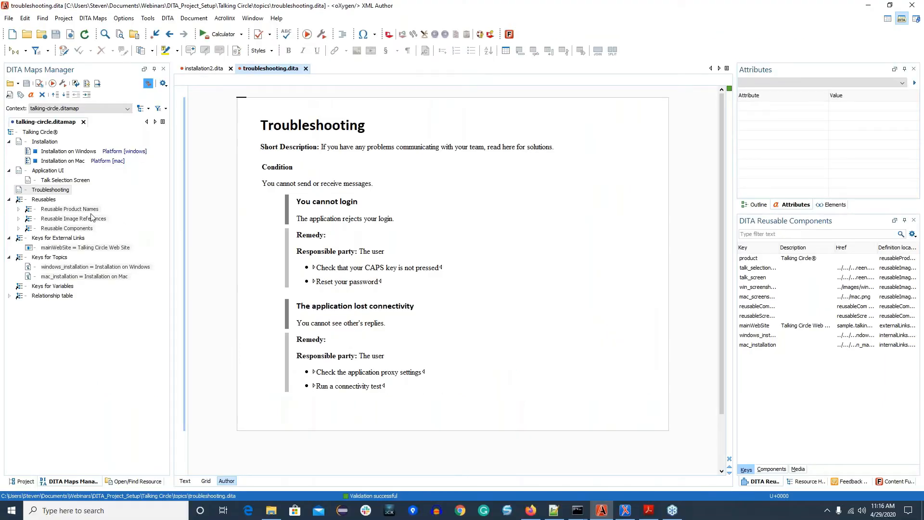
click(22, 480)
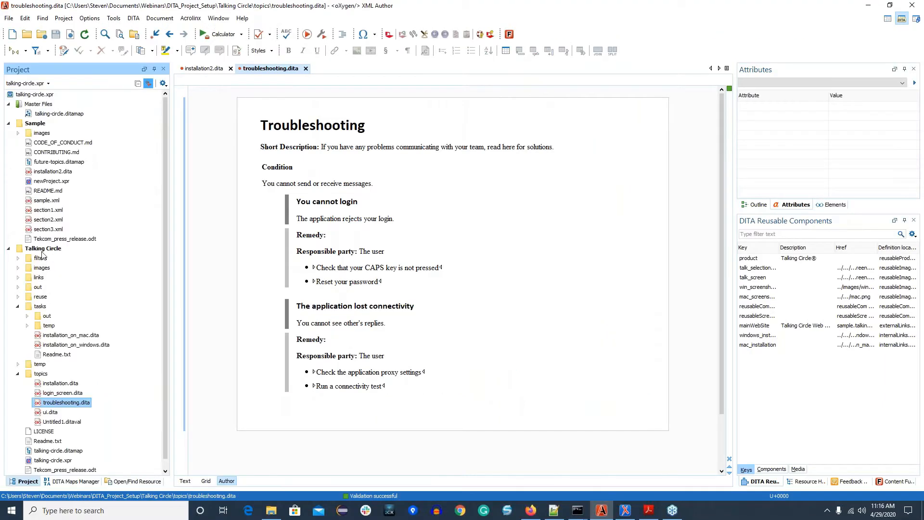
click(56, 115)
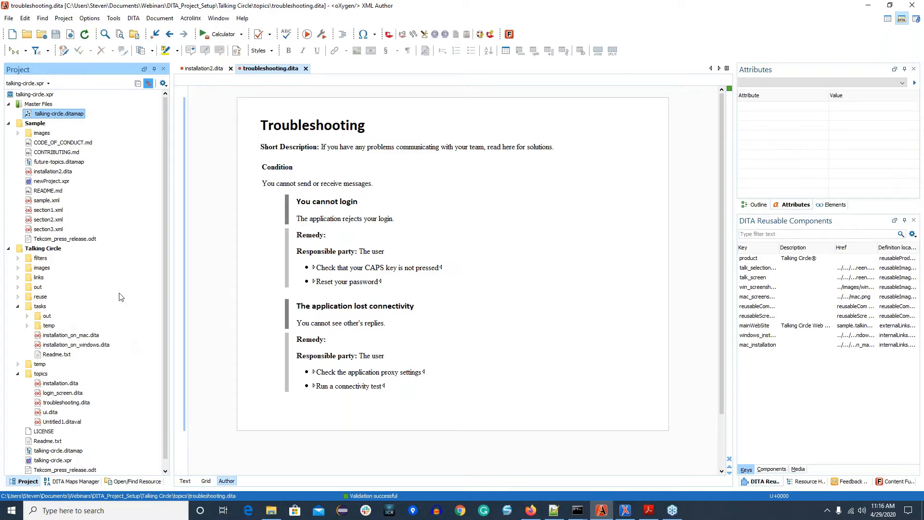
click(50, 248)
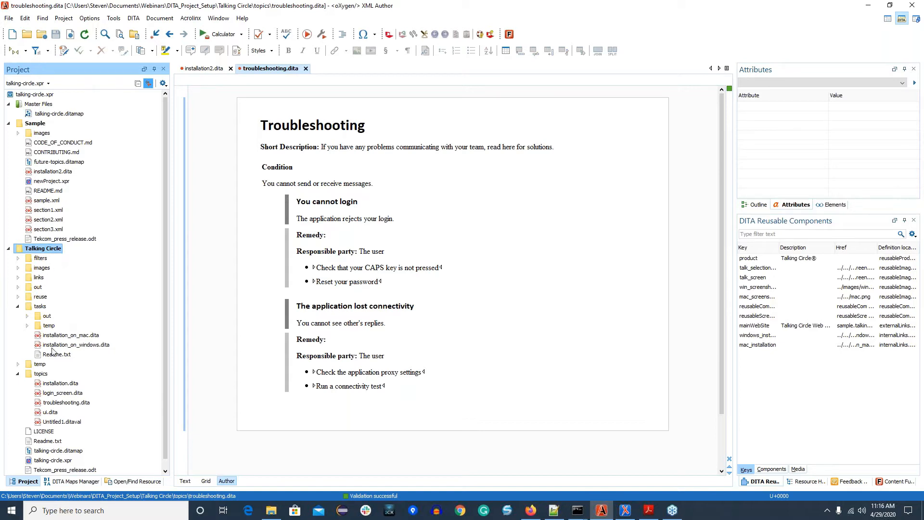
scroll(50, 347, down, 1)
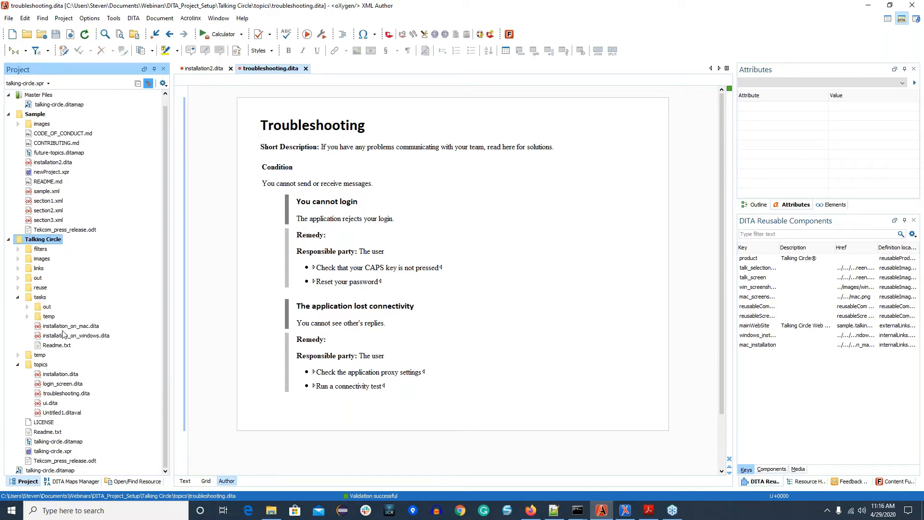
Step: Preview the reference updates for renaming installation_on_mac.dita to installation_on_mac2.dita in the tasks folder, and close the preview without renaming
click(63, 327)
right_click(60, 327)
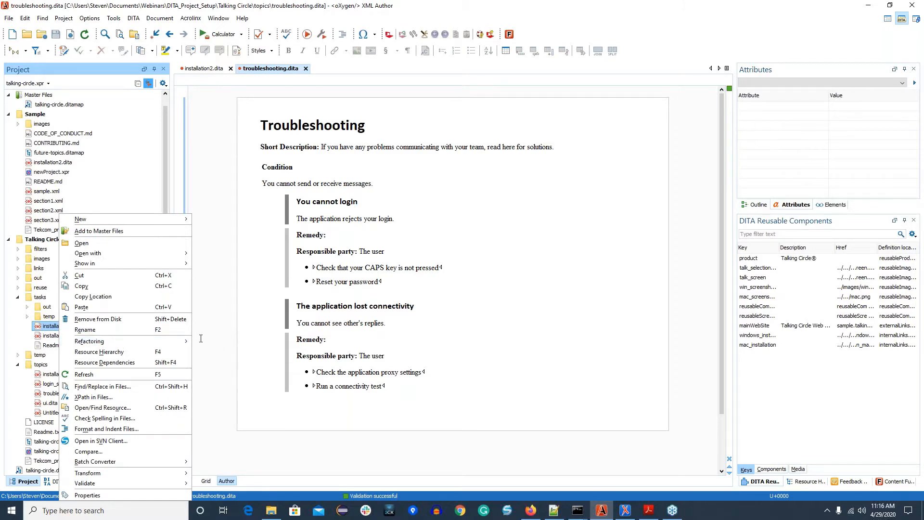
mouse_move(177, 340)
click(247, 344)
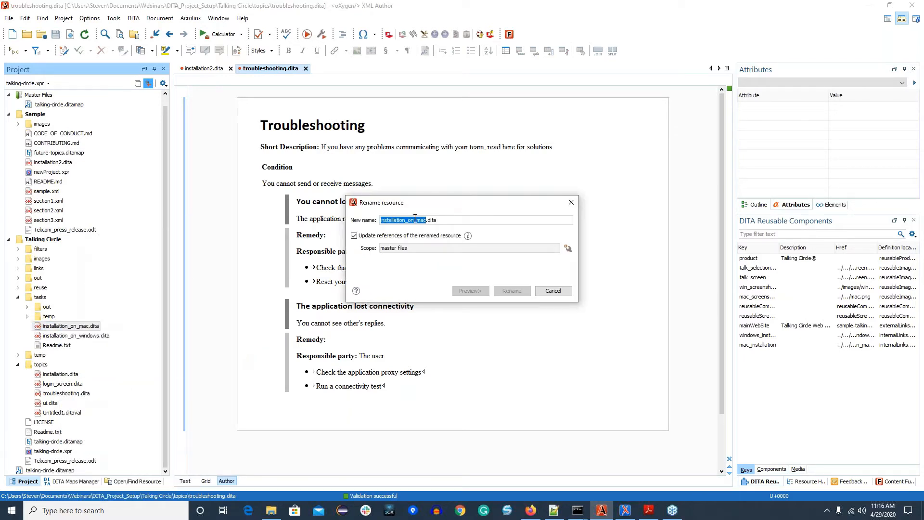
click(421, 220)
text(2)
click(462, 290)
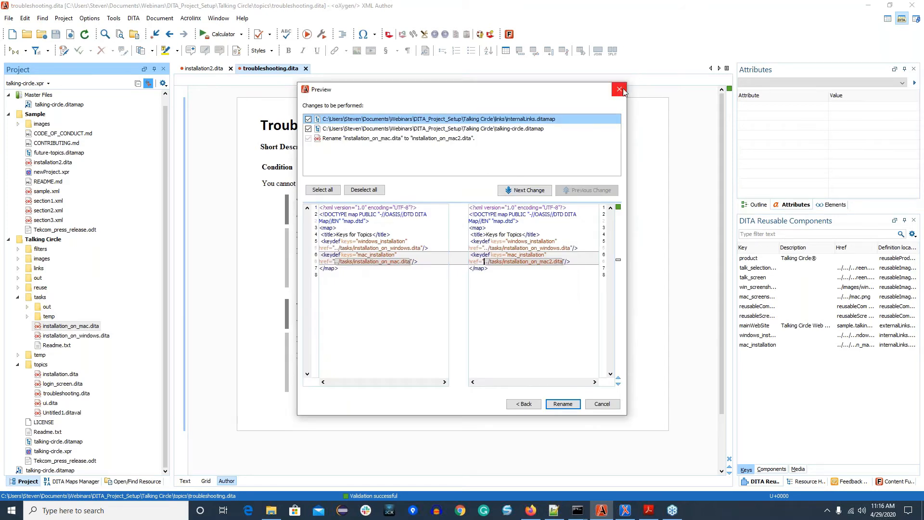
click(618, 89)
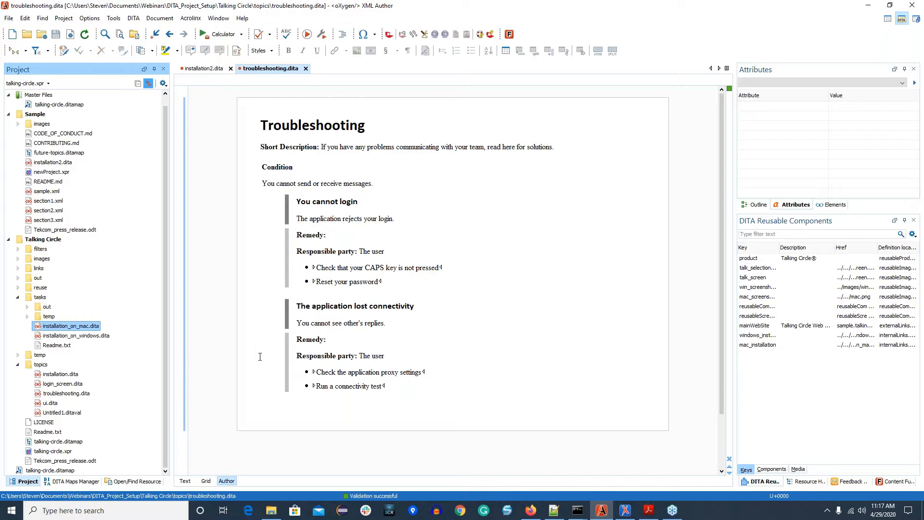
Step: Search for references to the Troubleshooting topic from talking-circle.ditamap in the DITA Maps Manager
click(73, 481)
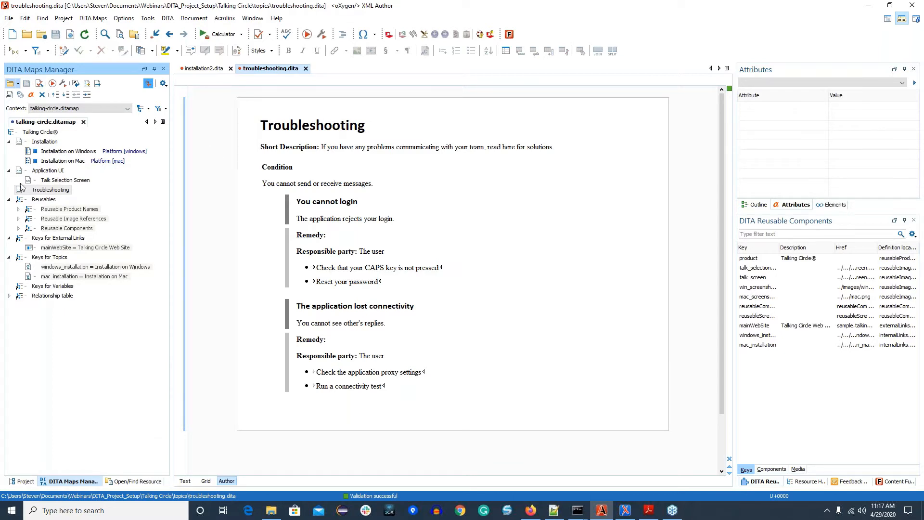
right_click(56, 189)
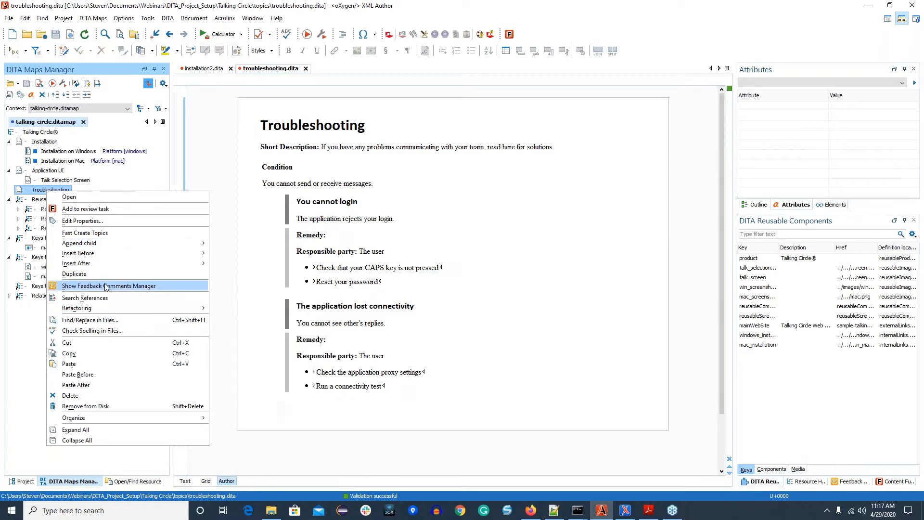
click(99, 298)
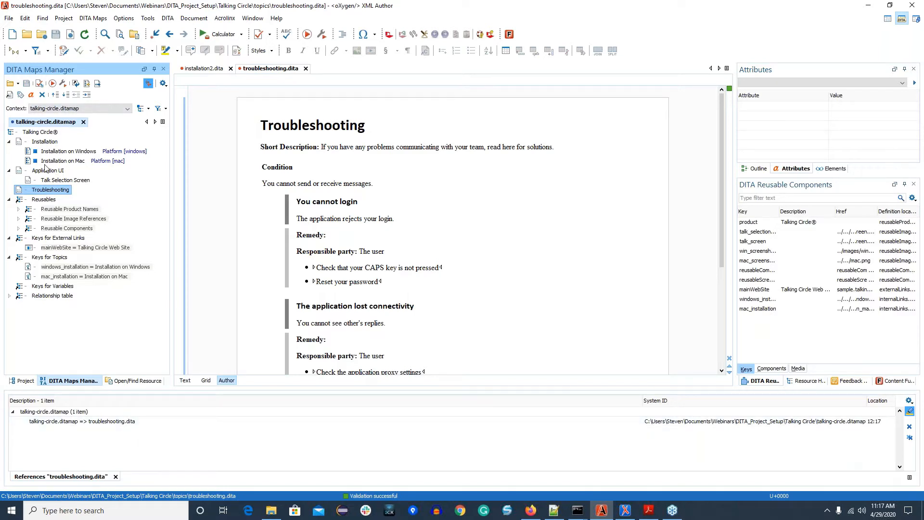
Step: Open future-topics.ditamap from the project's Sample folder in the DITA Maps Manager, open its Installation2 topic and follow the troubleshooting link
click(24, 383)
scroll(88, 318, up, 1)
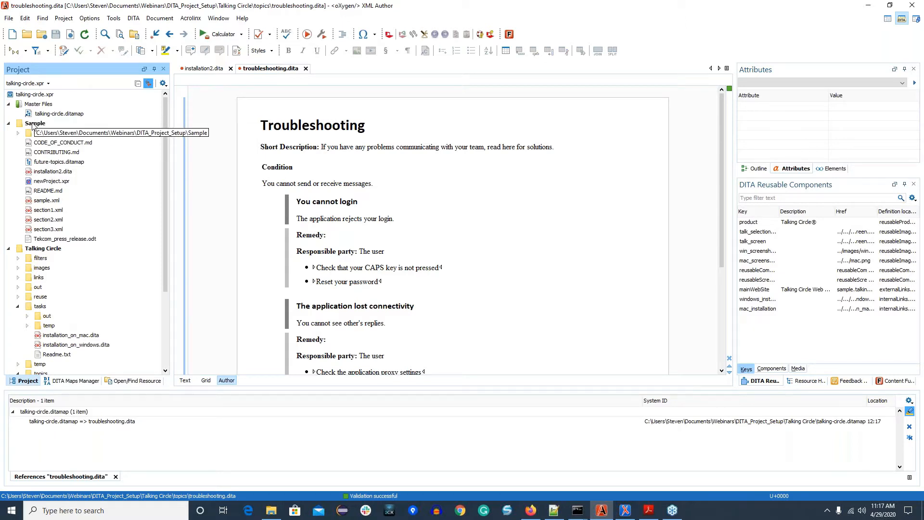
click(54, 162)
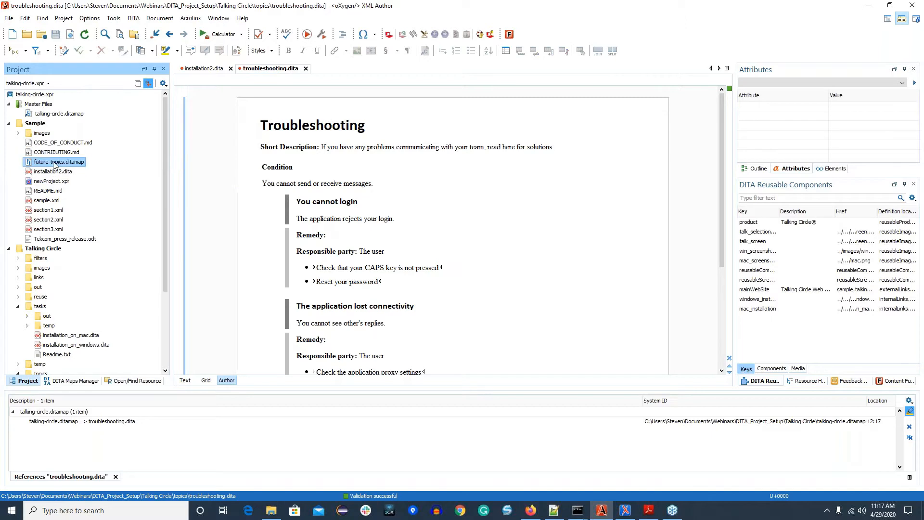
double_click(54, 163)
click(430, 272)
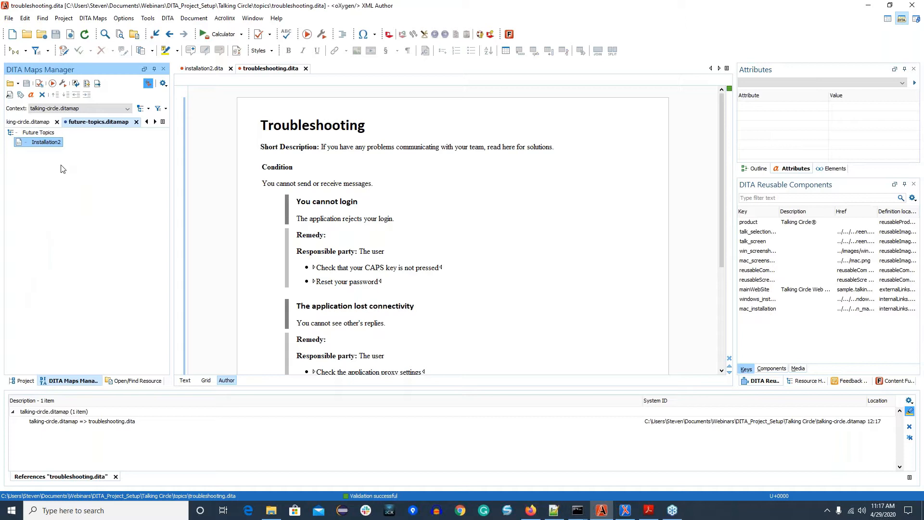
double_click(40, 144)
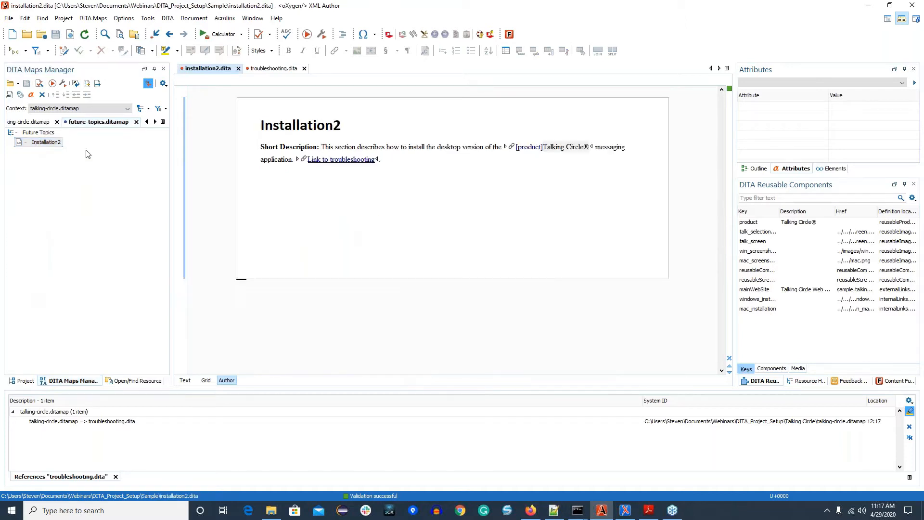
click(304, 160)
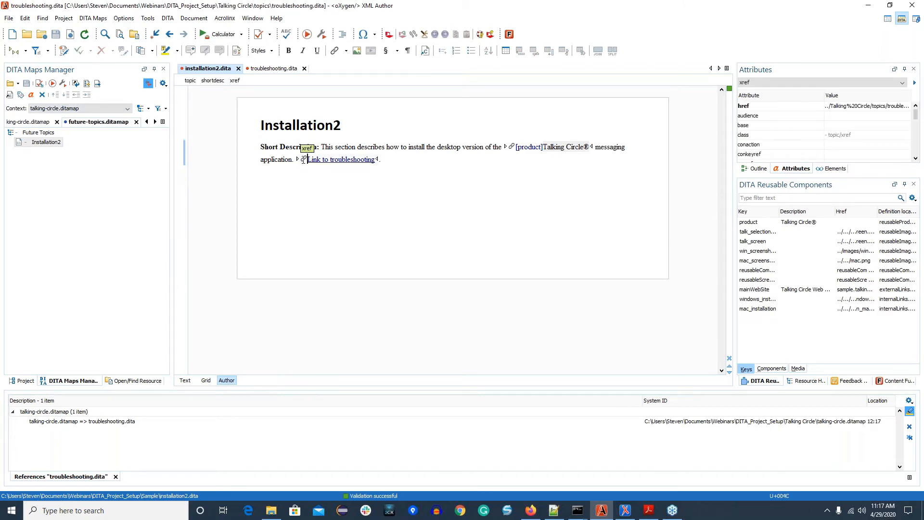
click(304, 159)
Step: Return to talking-circle.ditamap and add future-topics.ditamap from the Sample folder to the project's Master Files
click(39, 122)
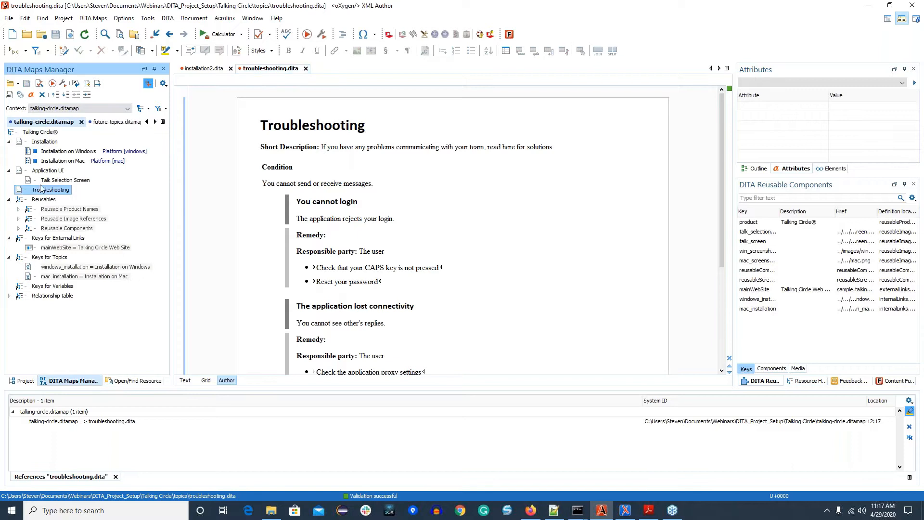
click(22, 380)
scroll(66, 164, up, 2)
drag(66, 163, 37, 107)
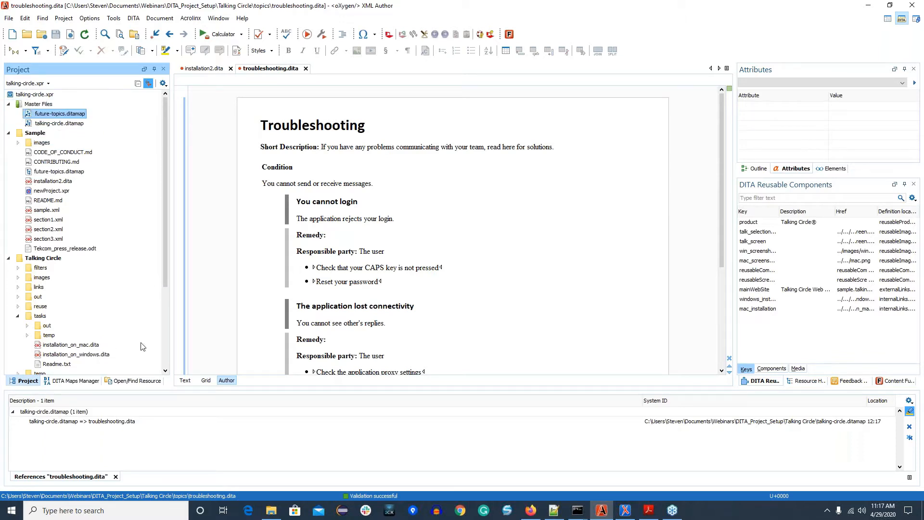
Step: Repeat the reference search for the Troubleshooting topic in talking-circle.ditamap and view the link in installation2.dita
click(84, 381)
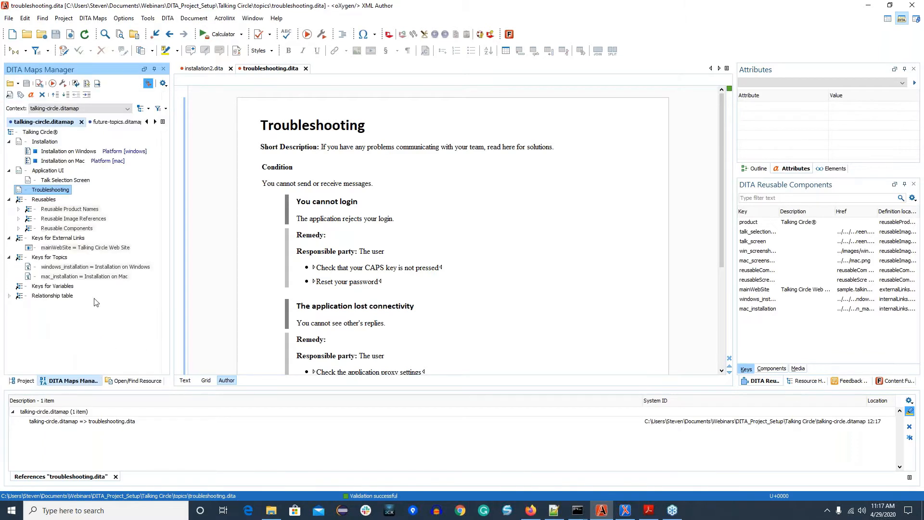
right_click(55, 191)
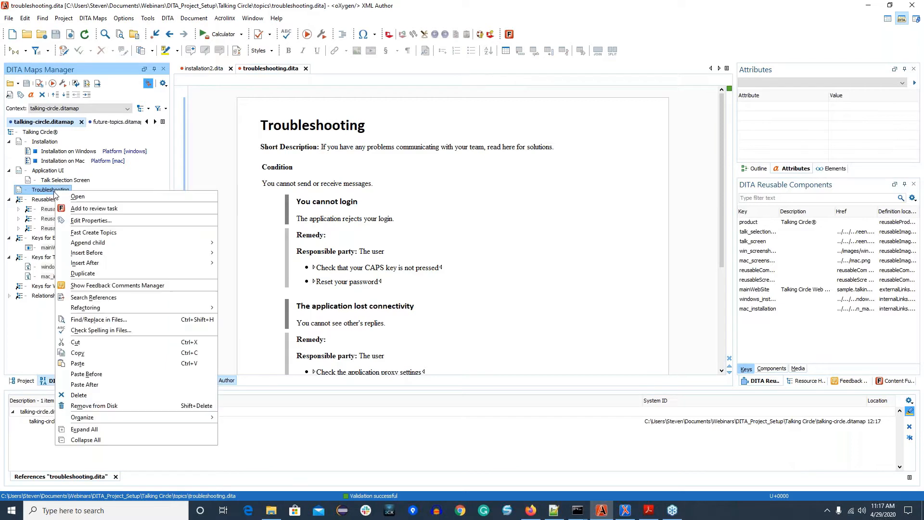
click(112, 301)
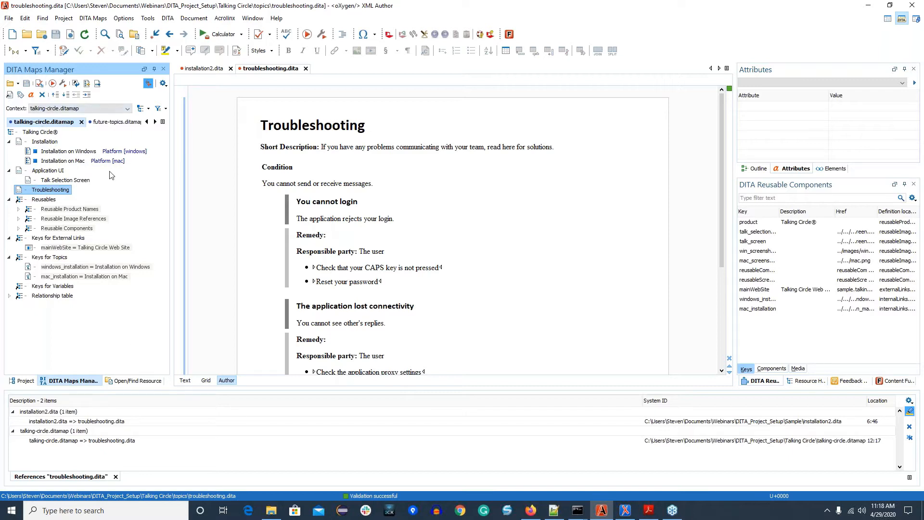
click(210, 70)
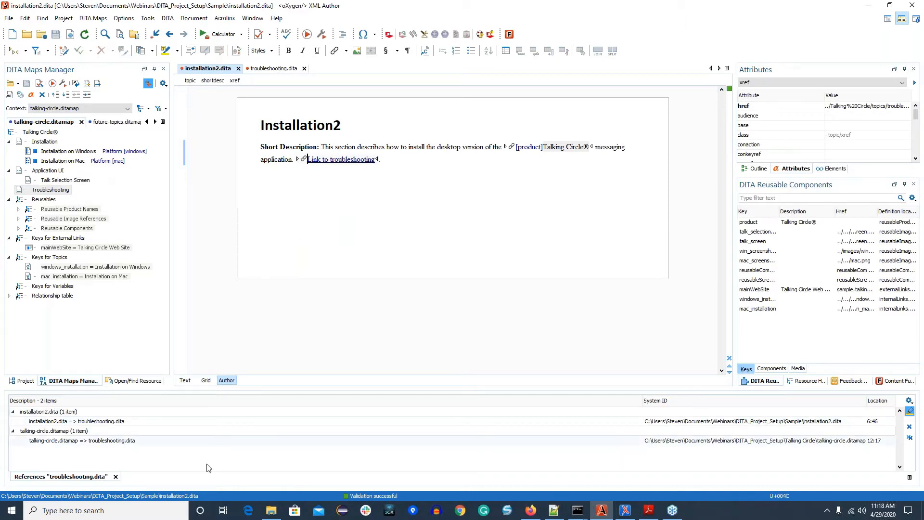
Step: Advance the presentation to the DITA Map Validate and Check for Completeness slide and switch to the XML Editor window with getting-started-intro.dita
click(644, 514)
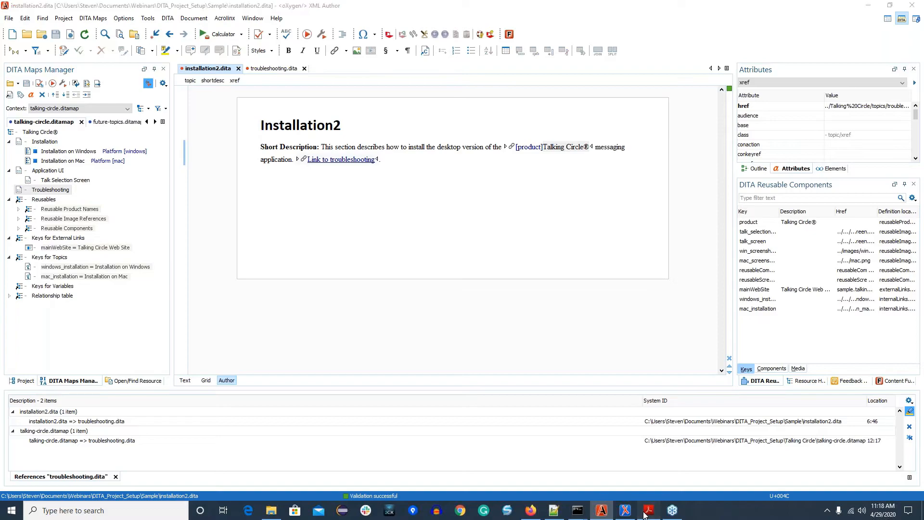
click(471, 334)
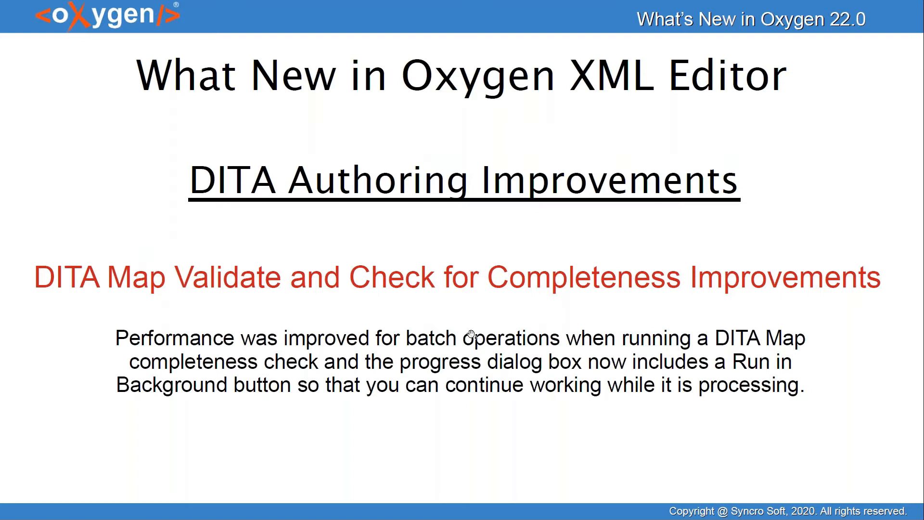
key(alt+Tab)
key(alt+Tab)
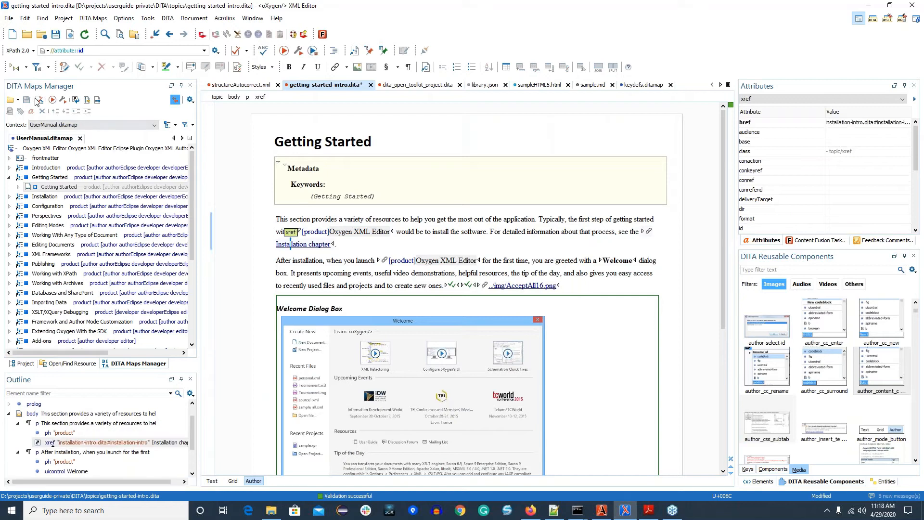
Step: Validate and check UserManual.ditamap for completeness in the background without saving open files, and place the cursor in the topic's first paragraph
click(40, 101)
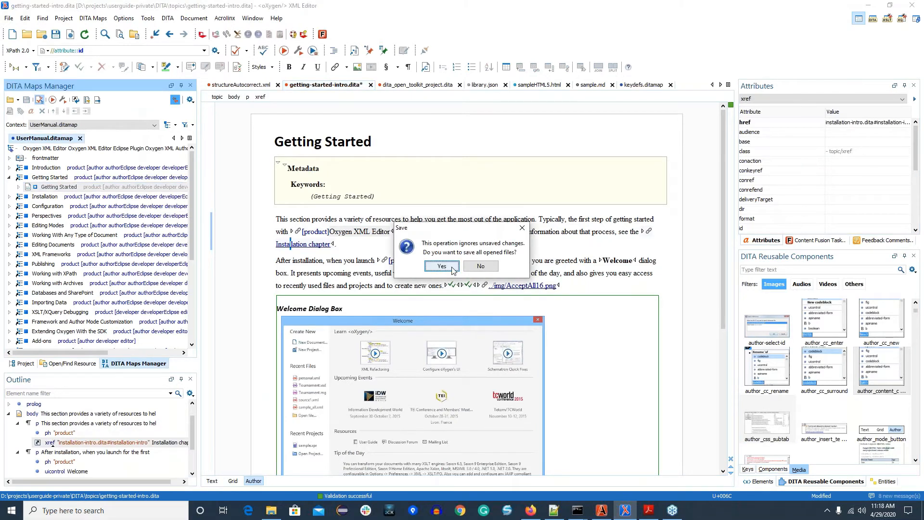
click(477, 266)
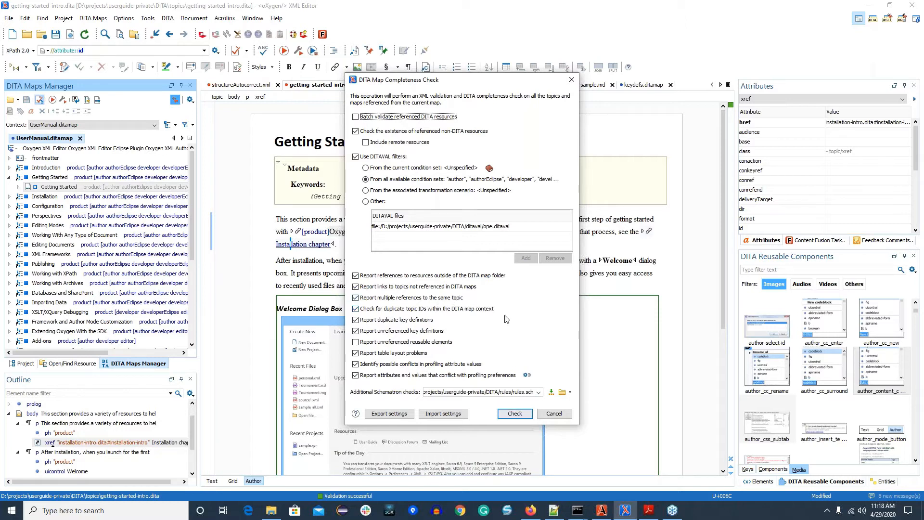
click(515, 415)
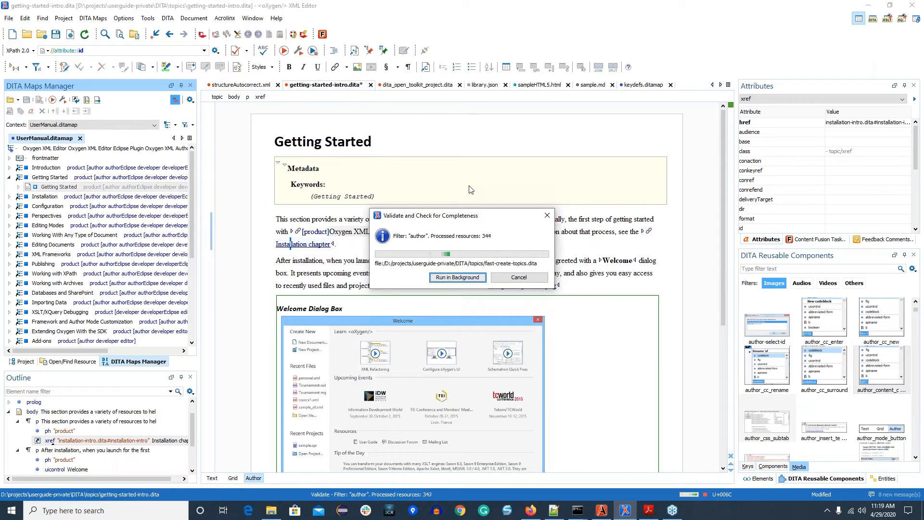
click(457, 278)
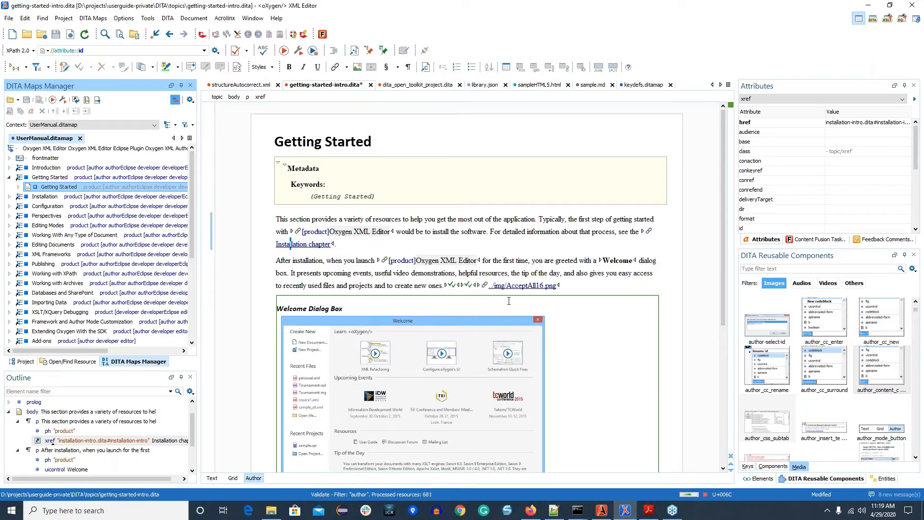
click(375, 243)
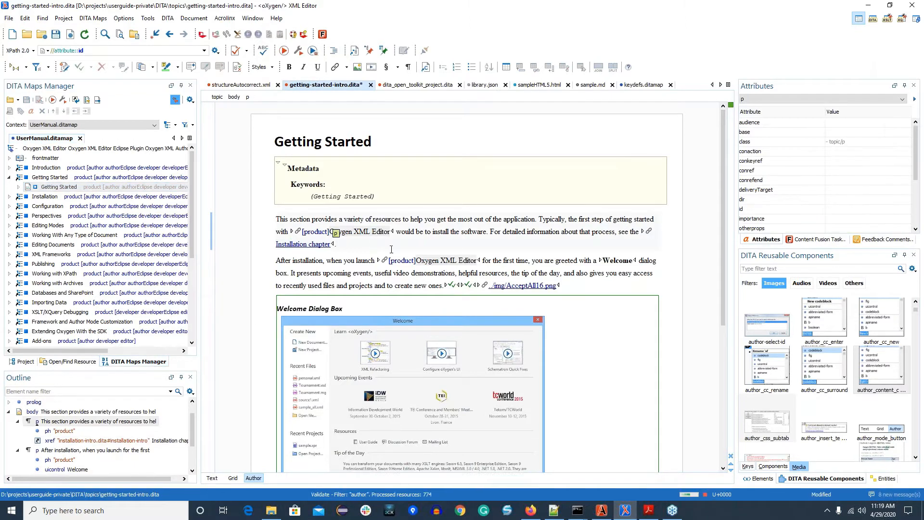
text(.)
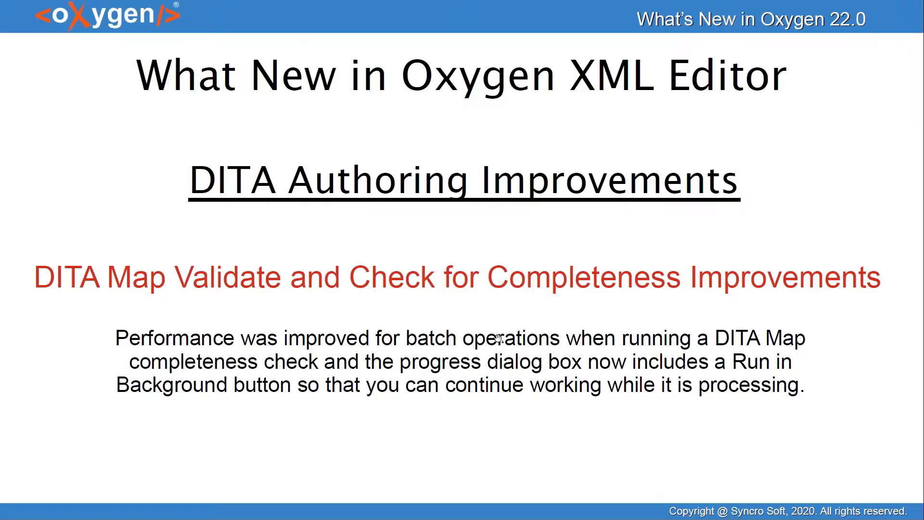
Step: Advance the presentation to the Save DITA-Related Settings at Project Level slide and return to the XML Editor window
click(506, 338)
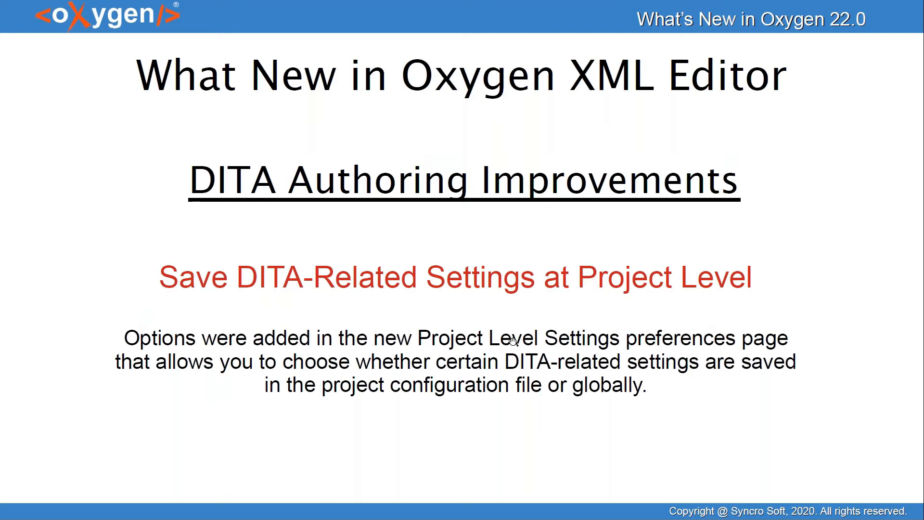
key(alt+Tab)
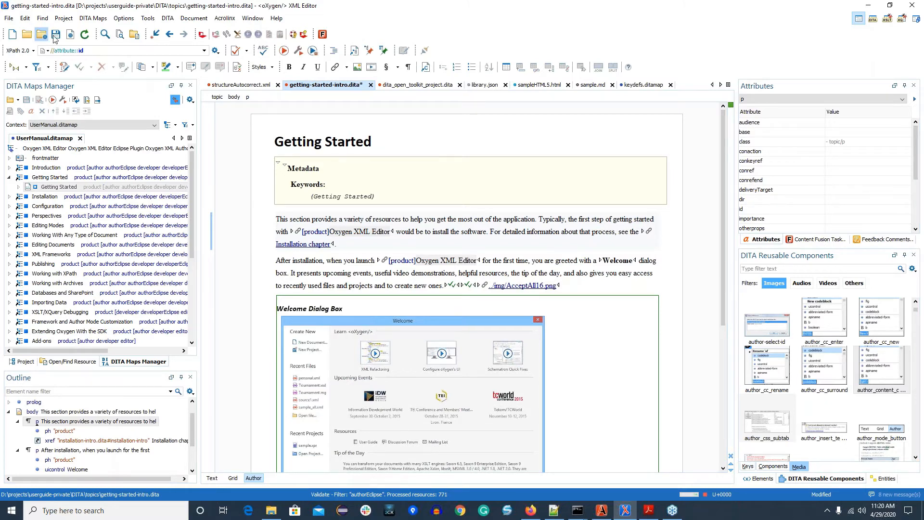
Step: Filter the preferences by "project" and view the Project Level Settings page
click(147, 19)
click(140, 30)
text(proje)
click(376, 78)
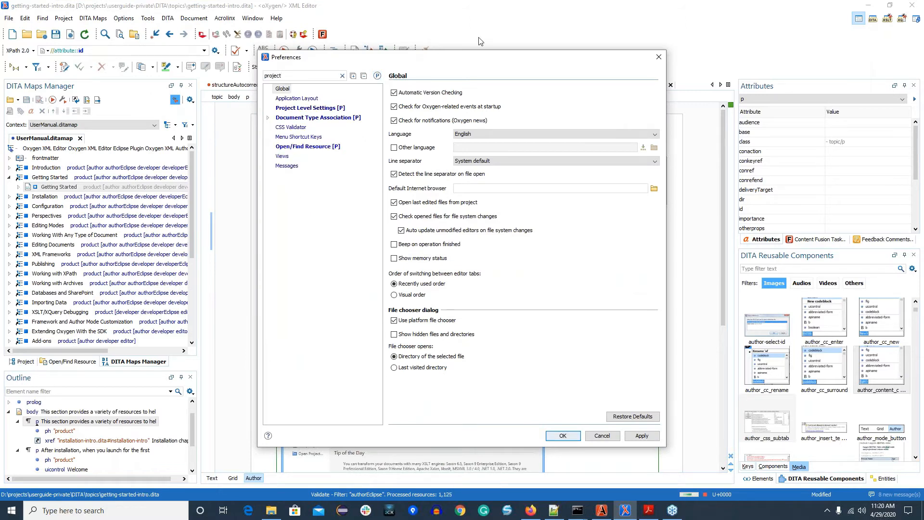
click(292, 108)
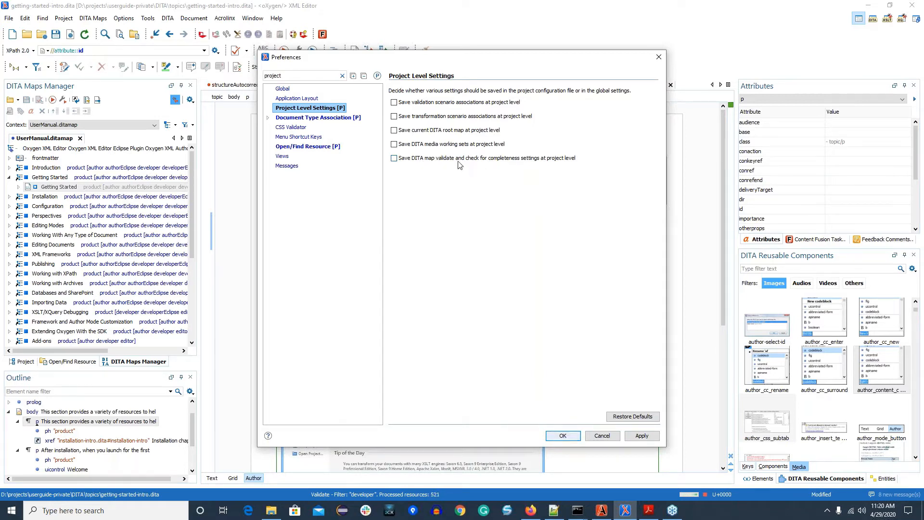
Step: Try enabling and disabling the option to save the current DITA root map at project level, and cancel the preferences
click(395, 131)
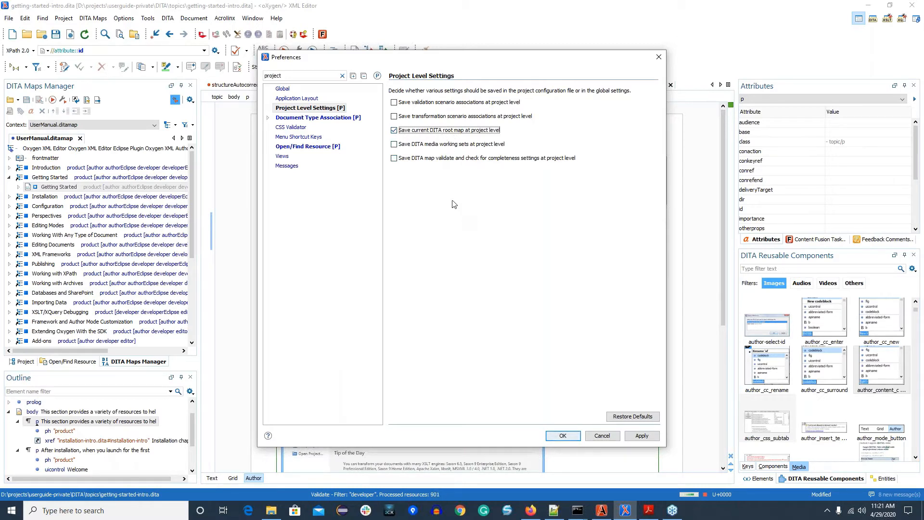
click(394, 130)
click(601, 436)
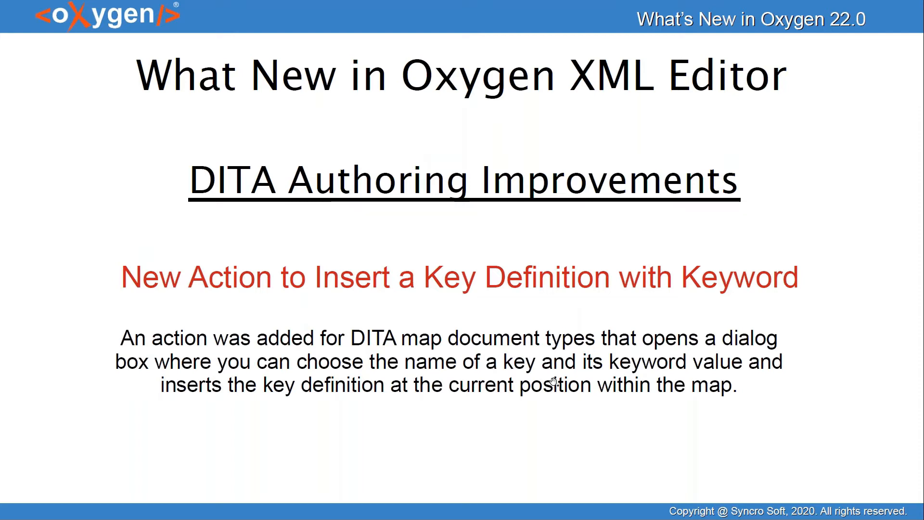
Step: Switch to the XML Editor window and show the source of keydefs.ditamap in Text mode
key(alt+Tab)
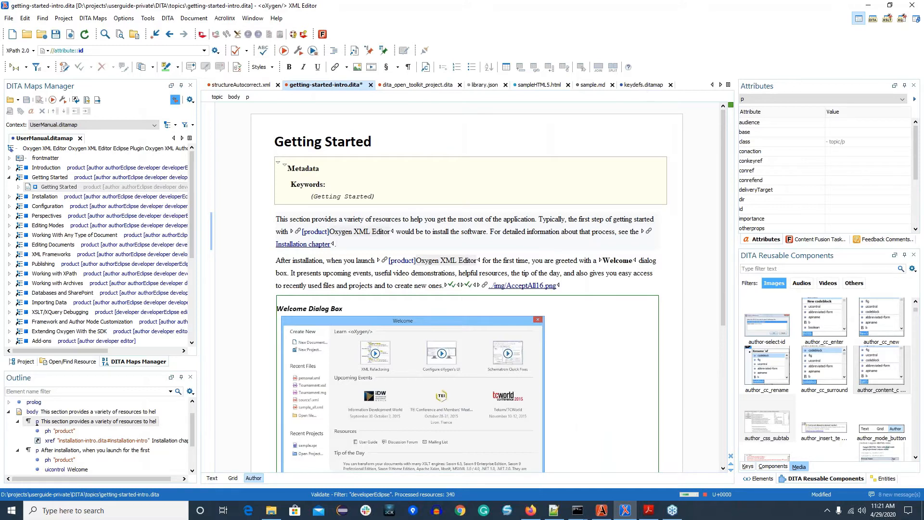
click(643, 86)
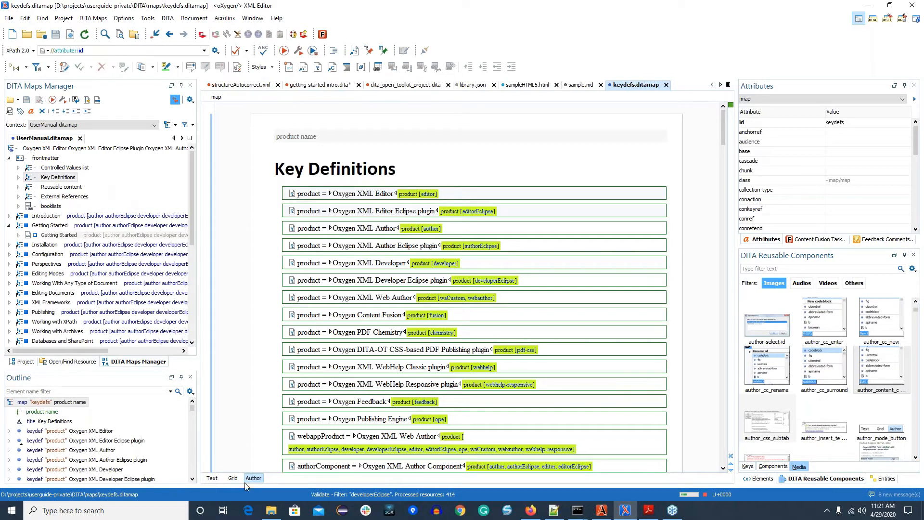
click(216, 477)
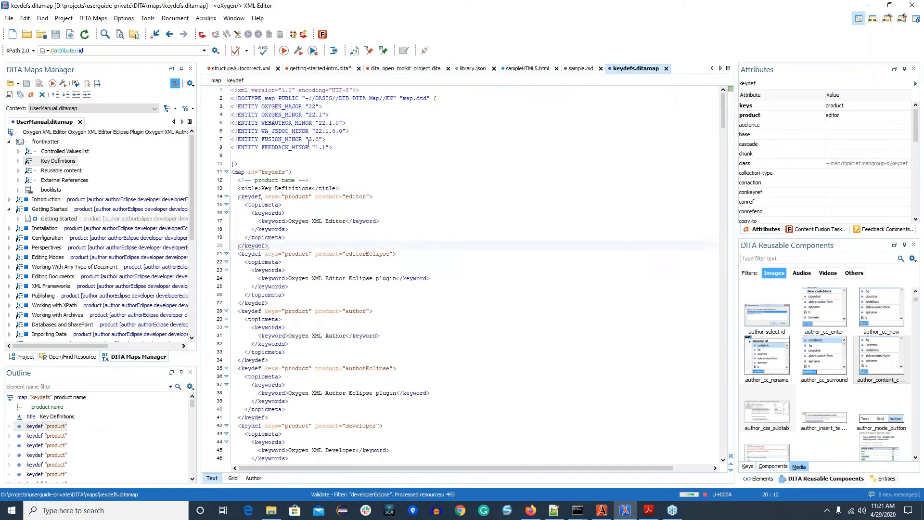
Step: Select the whole first keydef element, with keyword Oxygen XML Editor, in the map source to examine its structure
click(250, 196)
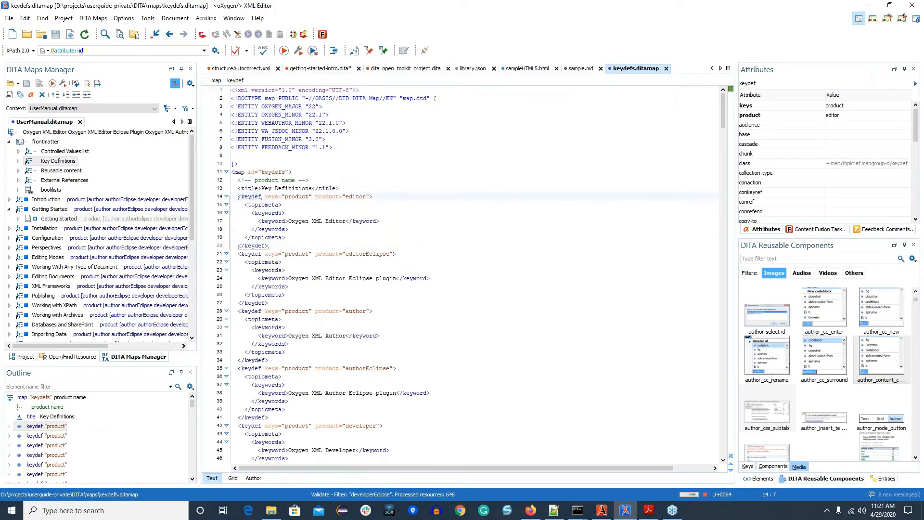
double_click(248, 196)
triple_click(248, 195)
click(249, 195)
double_click(248, 195)
click(248, 195)
drag(248, 196, 247, 189)
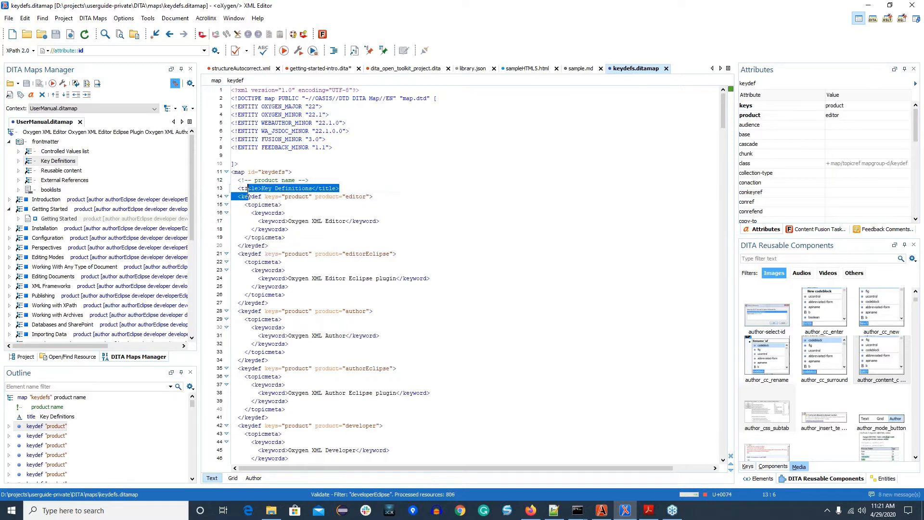
triple_click(249, 196)
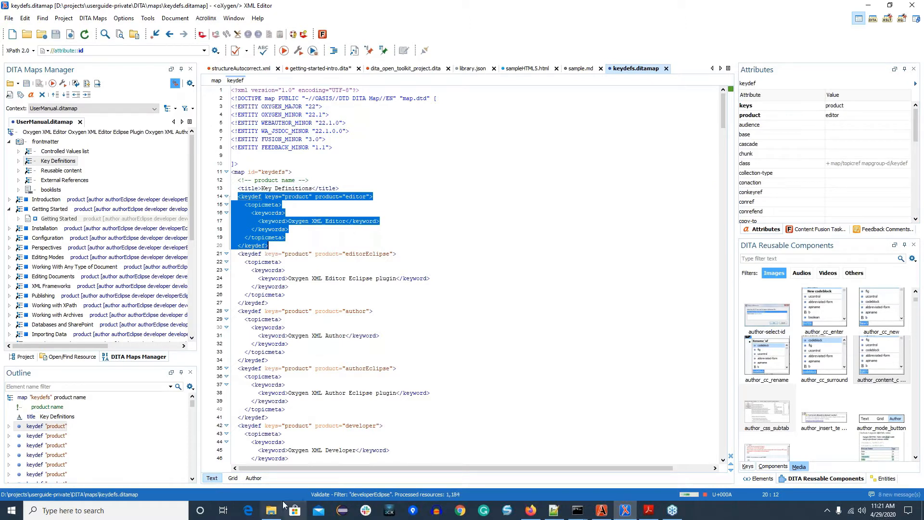
Step: In Author mode, insert a key definition after the first one with key "product" and keyword "Super Product"
click(259, 479)
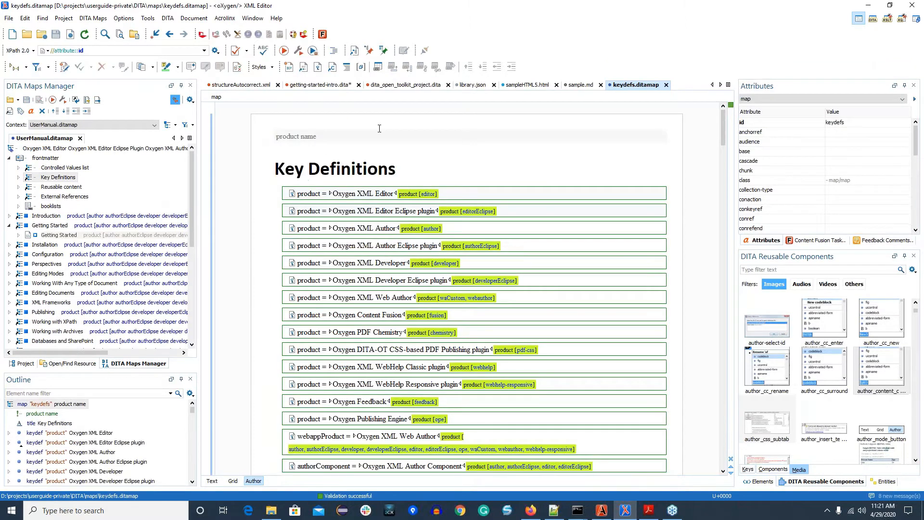
click(319, 69)
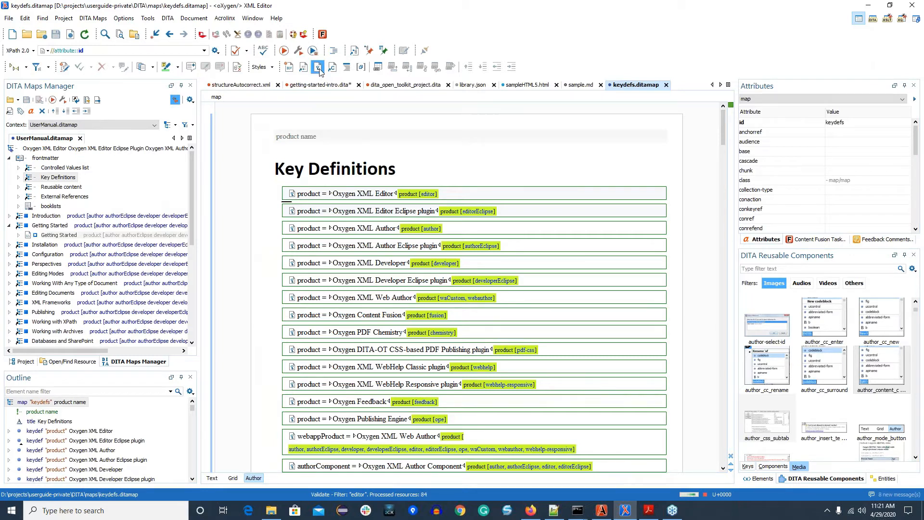
text(product)
key(Tab)
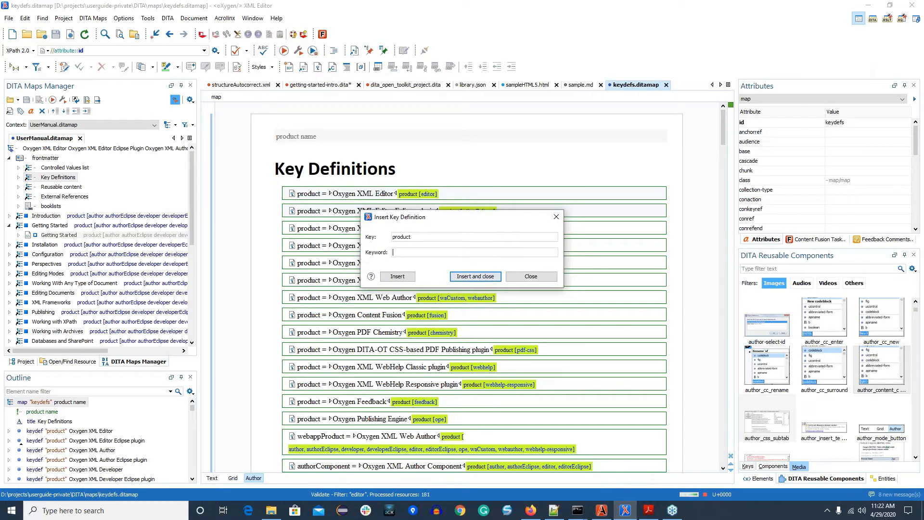
text(Super Produc tt)
click(478, 278)
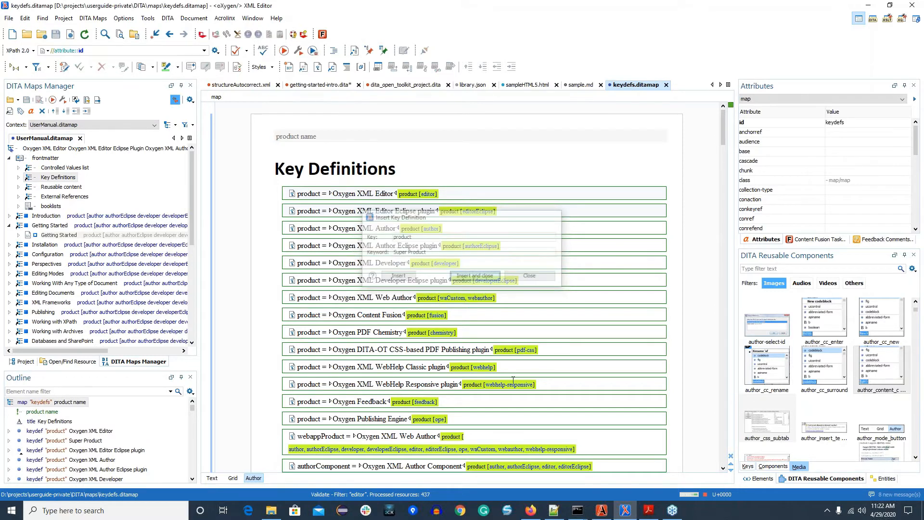
Step: Examine the source of the Super Product keydef element in Text mode and return keydefs.ditamap to Author mode
click(212, 478)
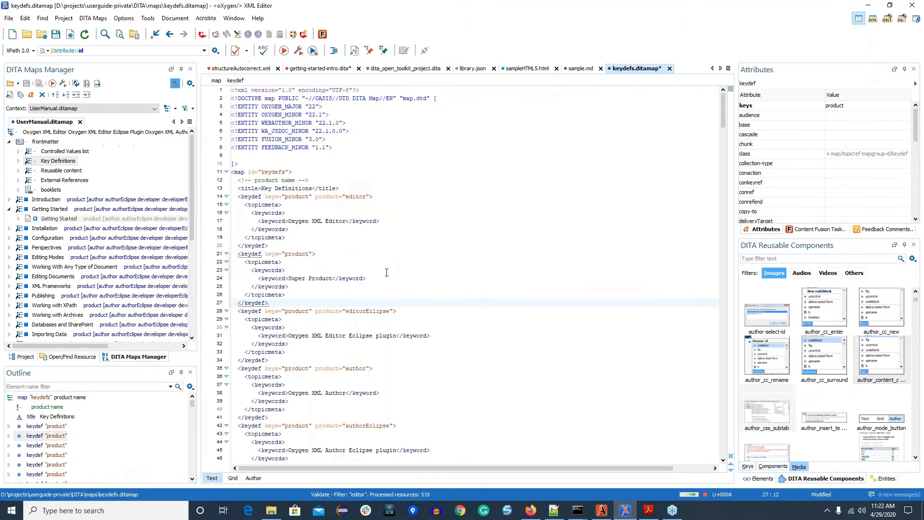
double_click(251, 254)
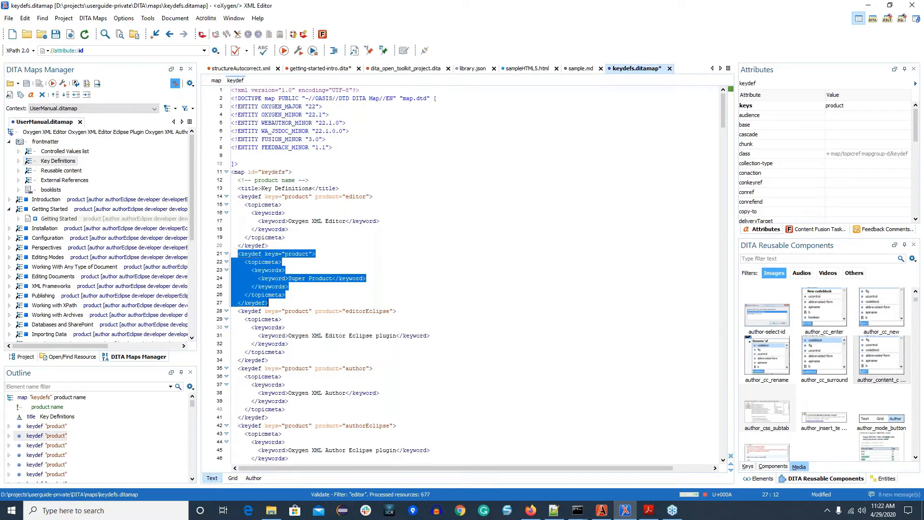
click(252, 477)
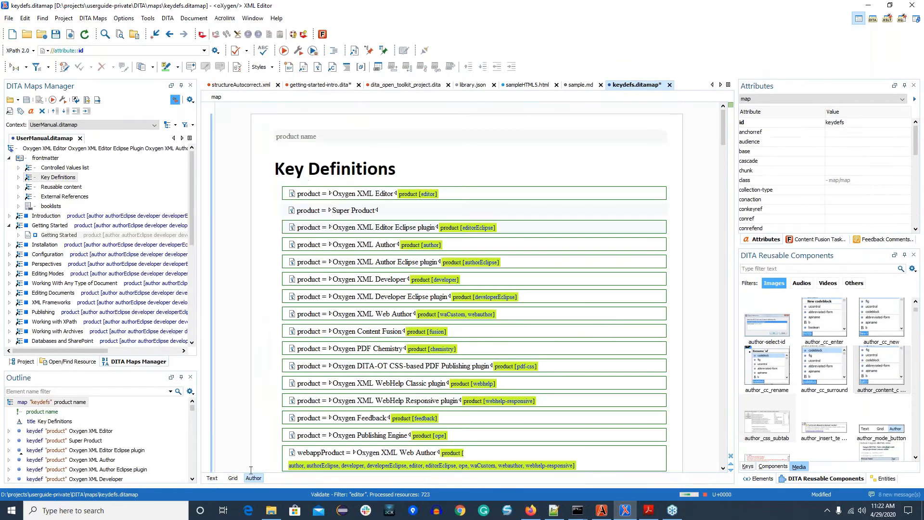
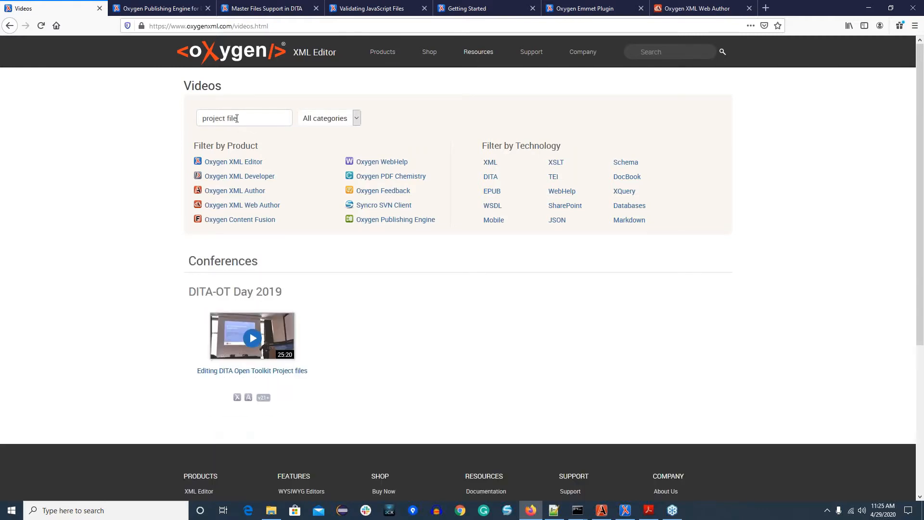
Step: Open the "Editing DITA Open Toolkit Project files" video's DITA-OT Day 2019 page and look through the neighbouring DITA project talks
click(269, 377)
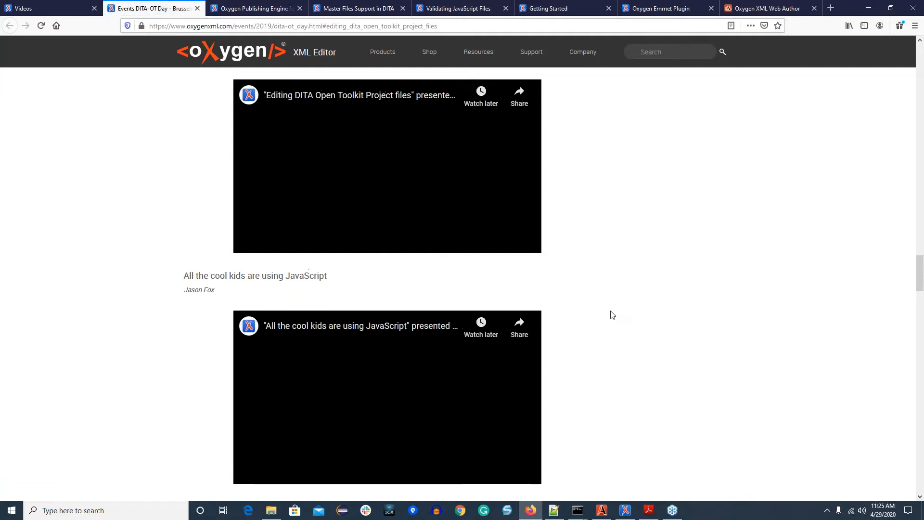
scroll(611, 314, up, 1)
scroll(619, 323, up, 1)
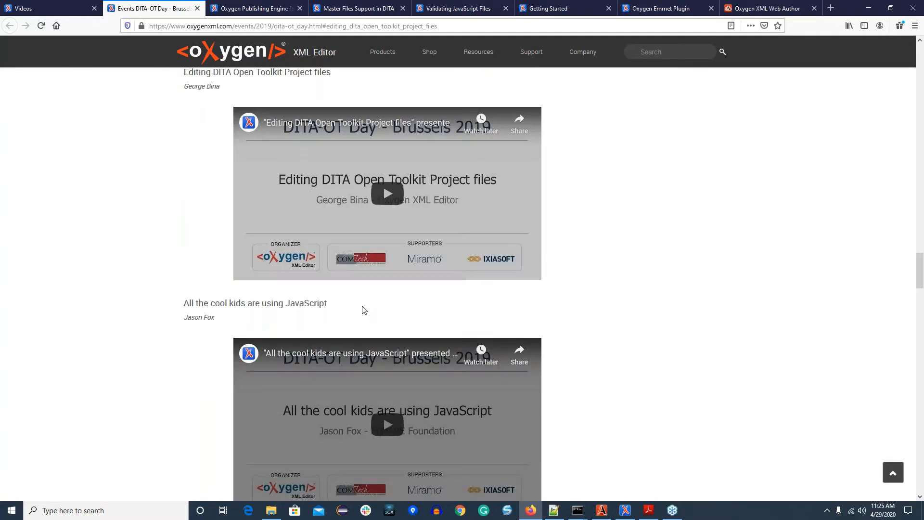
scroll(366, 318, down, 1)
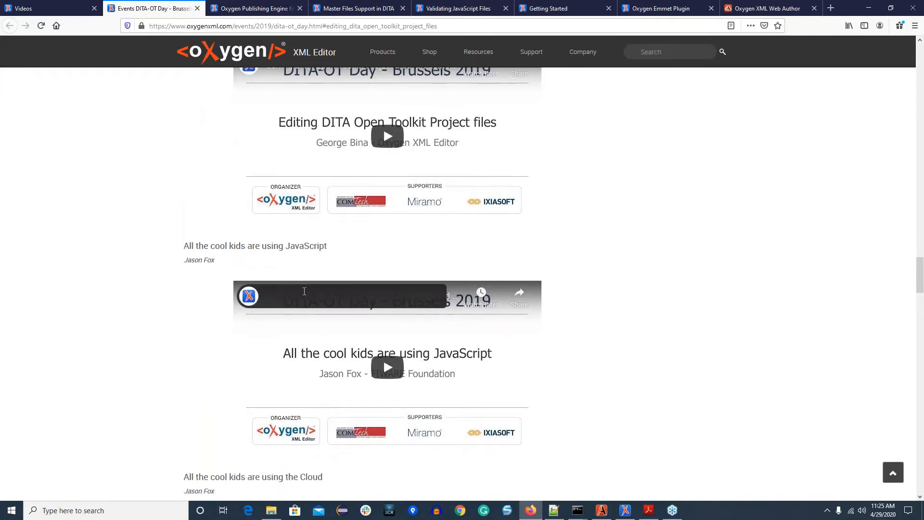
scroll(308, 308, up, 5)
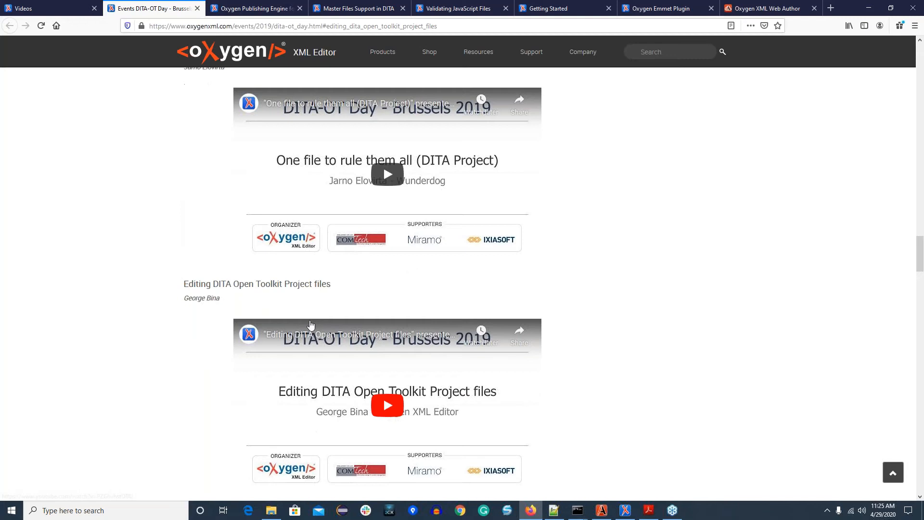
scroll(311, 323, down, 1)
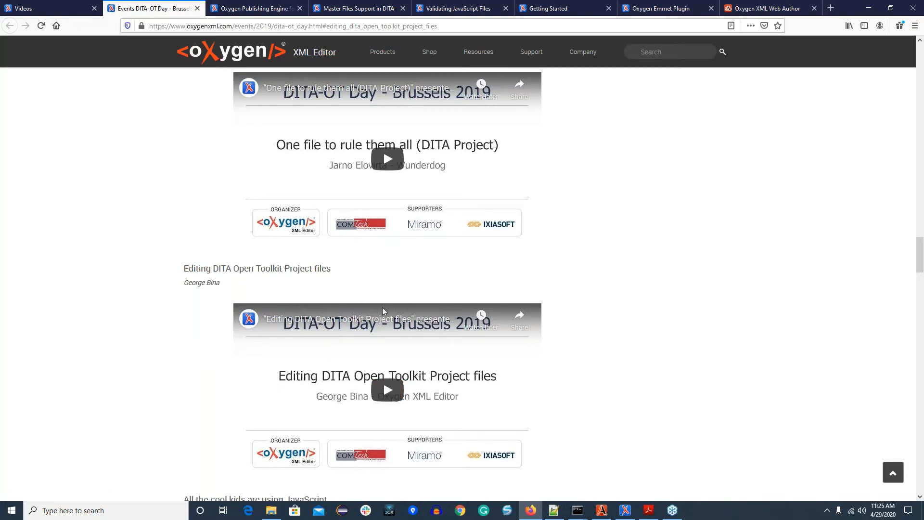
scroll(383, 308, up, 1)
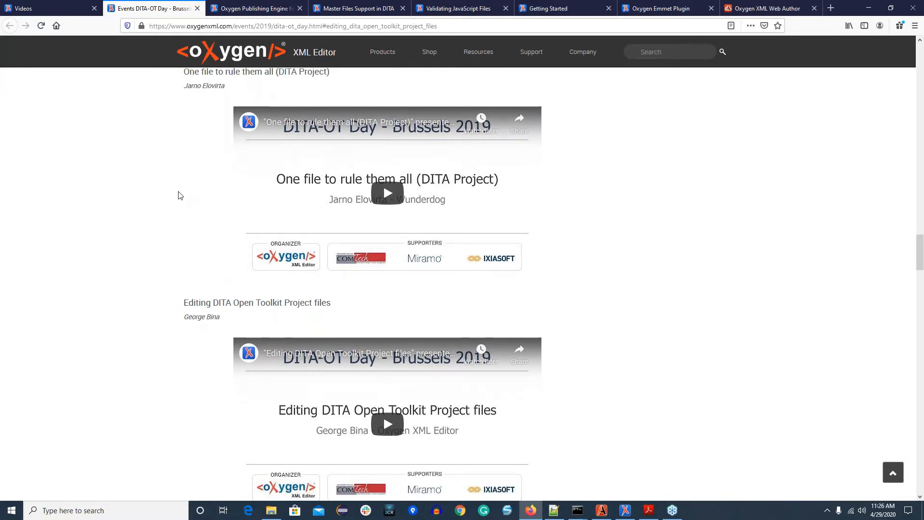
scroll(691, 298, down, 1)
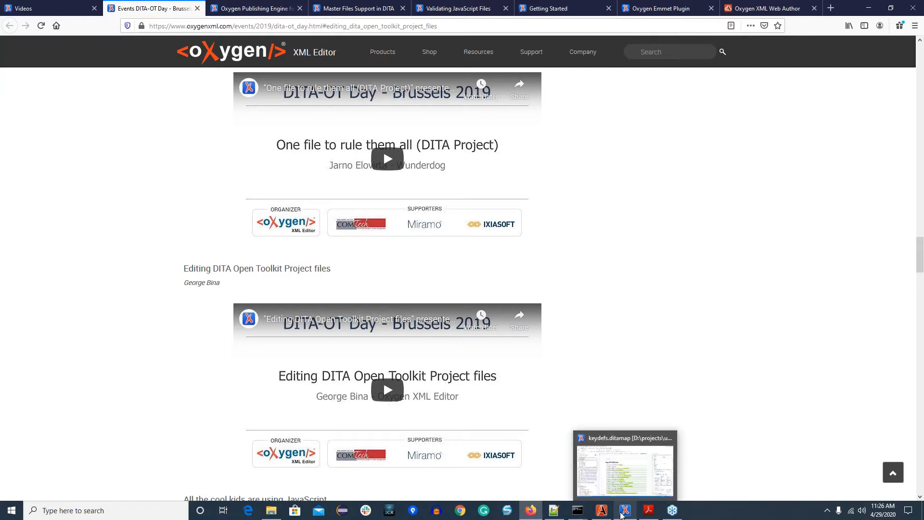
Step: Switch to Oxygen XML Author and open the DITA-OT Project document type for editing from the Document Type Association preferences
mouse_move(601, 515)
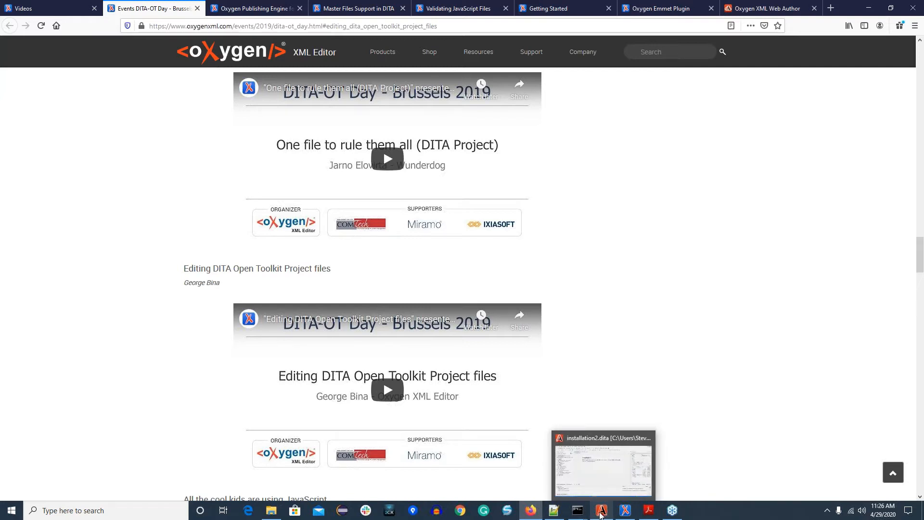
click(601, 512)
click(124, 18)
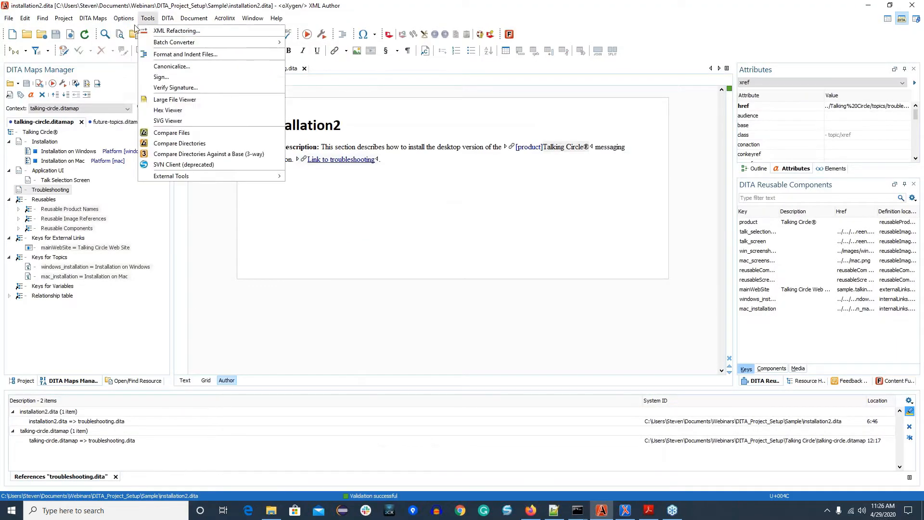
click(143, 32)
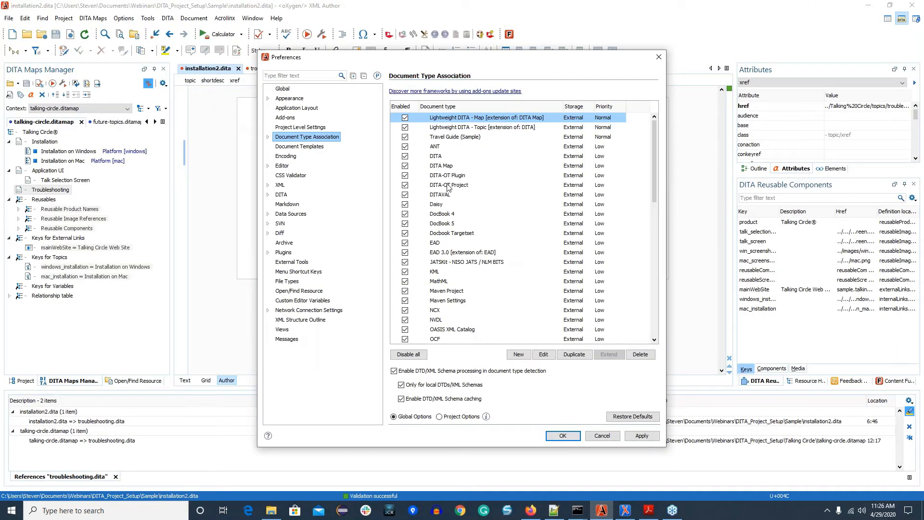
click(450, 188)
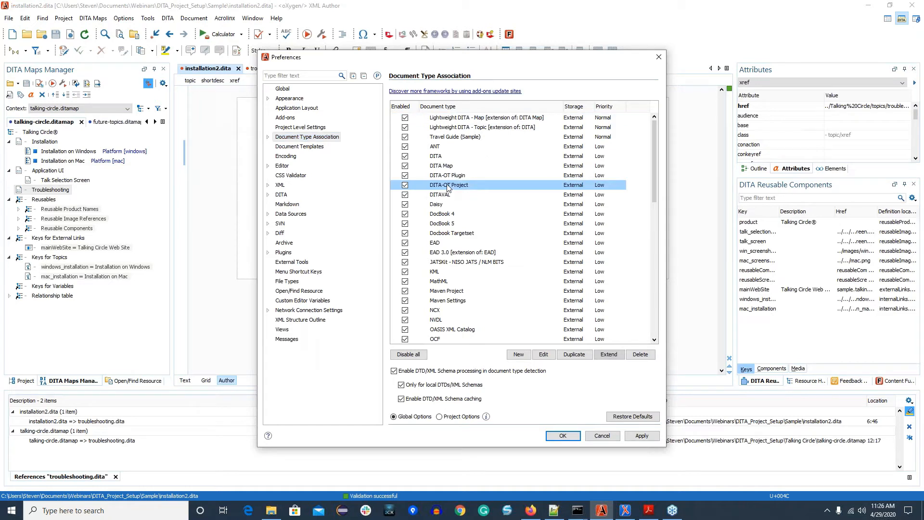
click(542, 354)
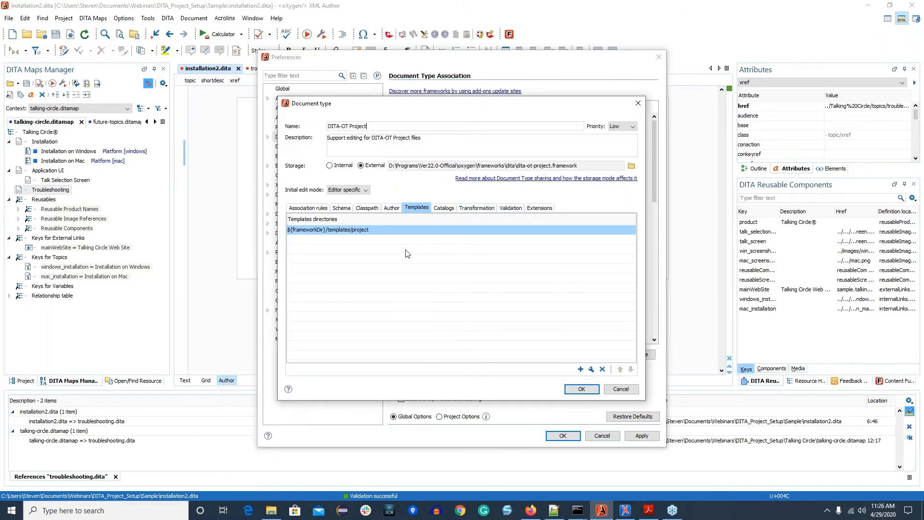
Step: Examine the schema and Author CSS settings of the DITA-OT Project document type, and close the preferences without saving changes
click(339, 213)
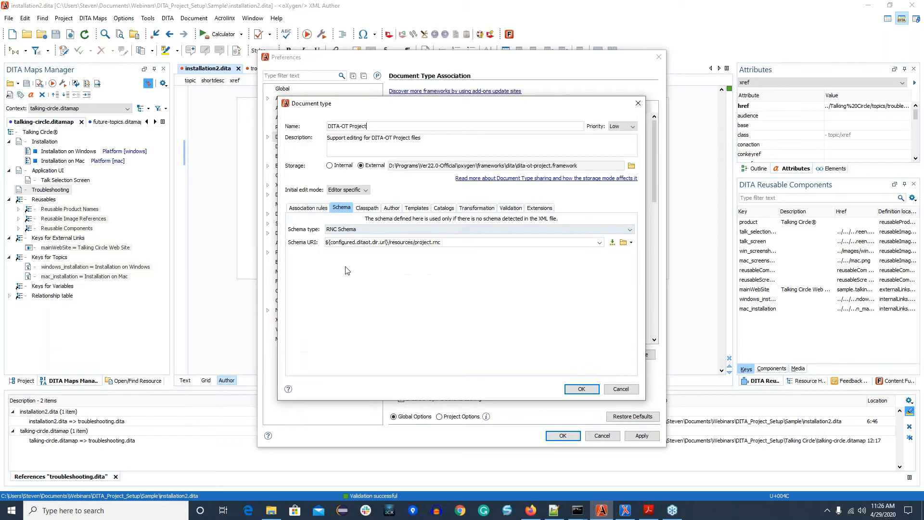
click(391, 209)
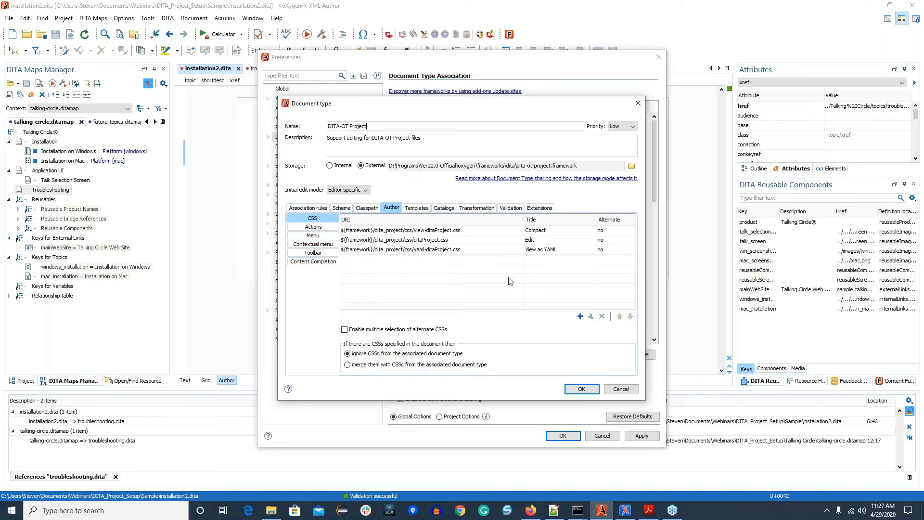
click(631, 390)
click(602, 436)
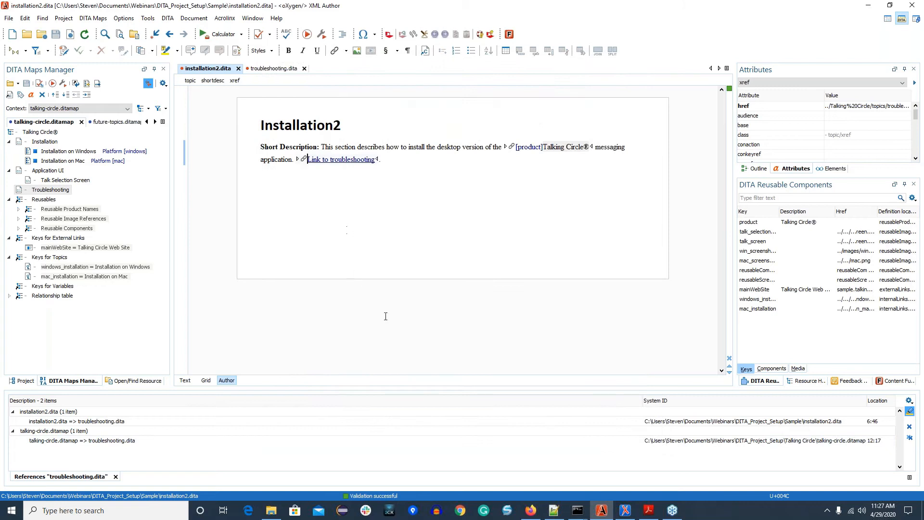
Step: In the XML Author window, switch the current project to sample.xpr from the Ver22.0-Official samples folder
click(625, 511)
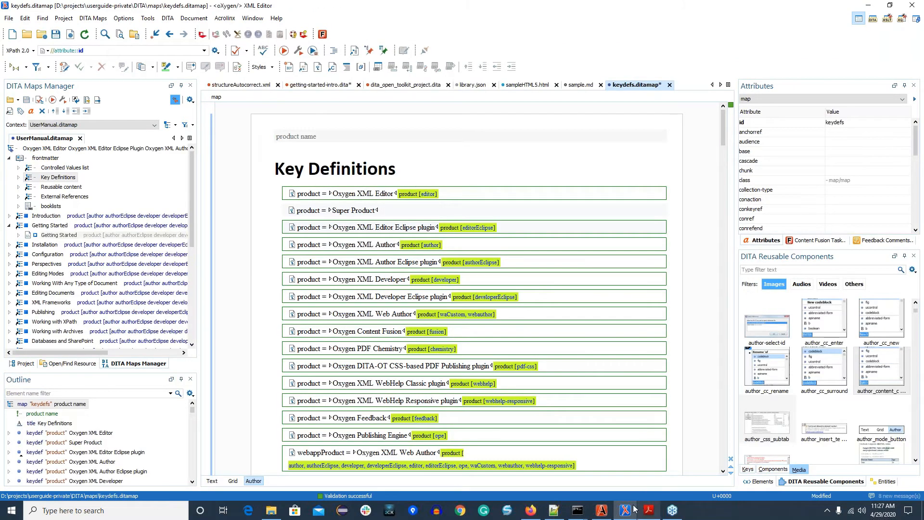
click(601, 511)
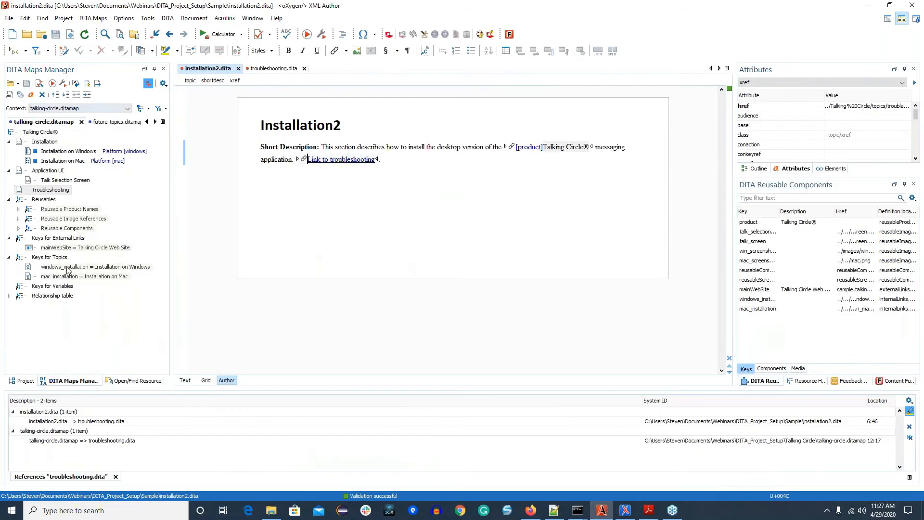
click(24, 381)
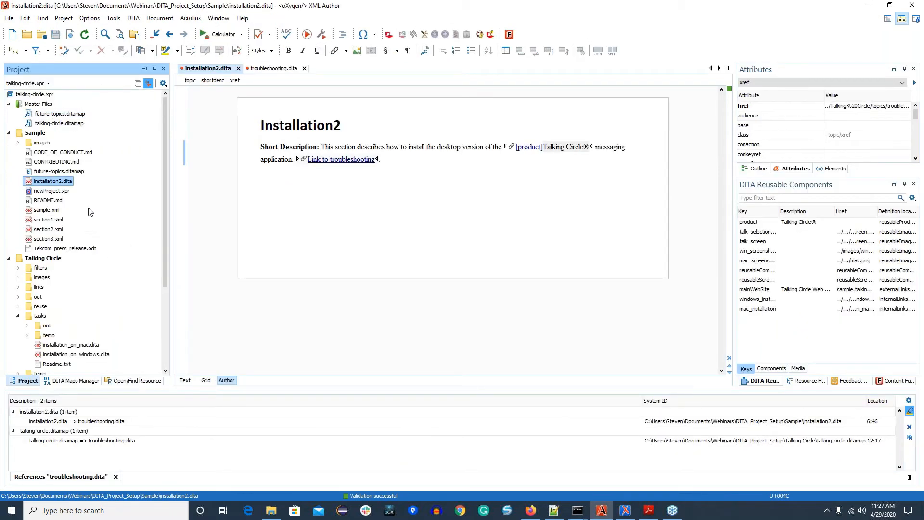
scroll(91, 211, down, 2)
scroll(91, 211, up, 2)
click(44, 85)
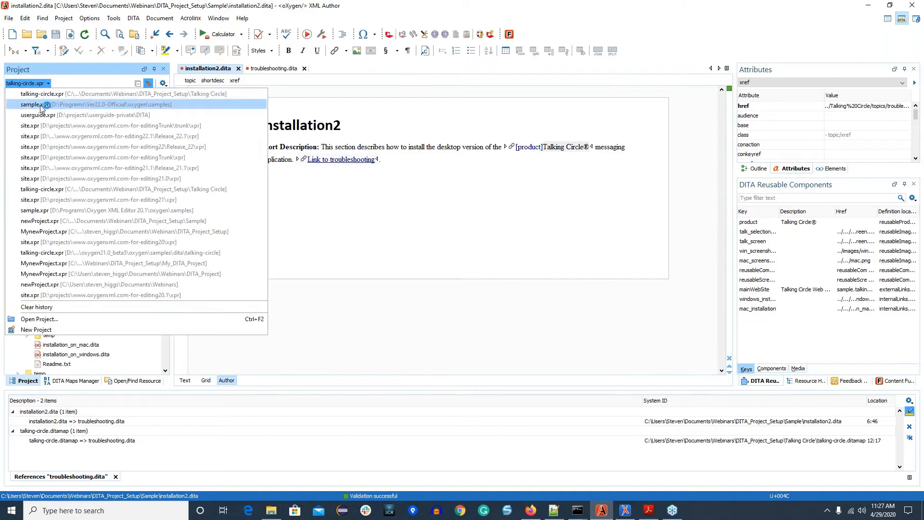
click(41, 108)
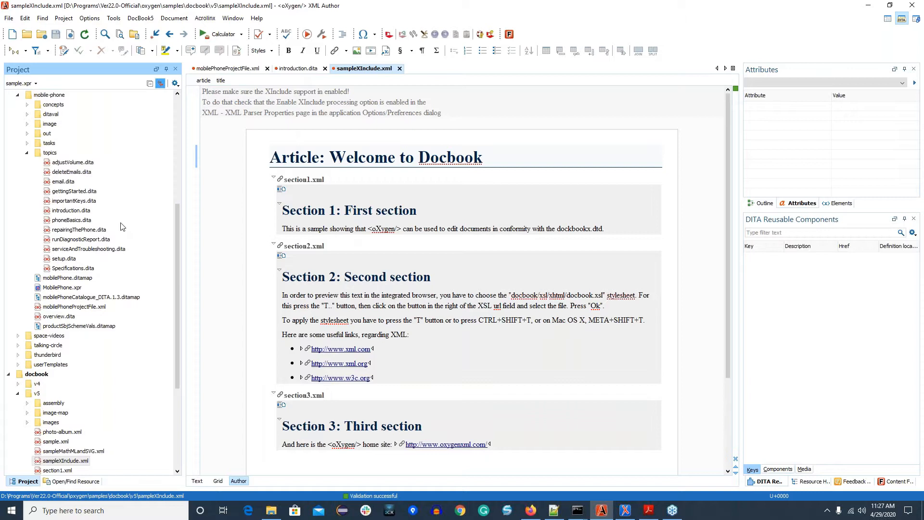
Step: Locate mobilePhoneProjectFile.xml in the project's dita/mobile-phone folder and show that file in the editor
scroll(101, 246, up, 8)
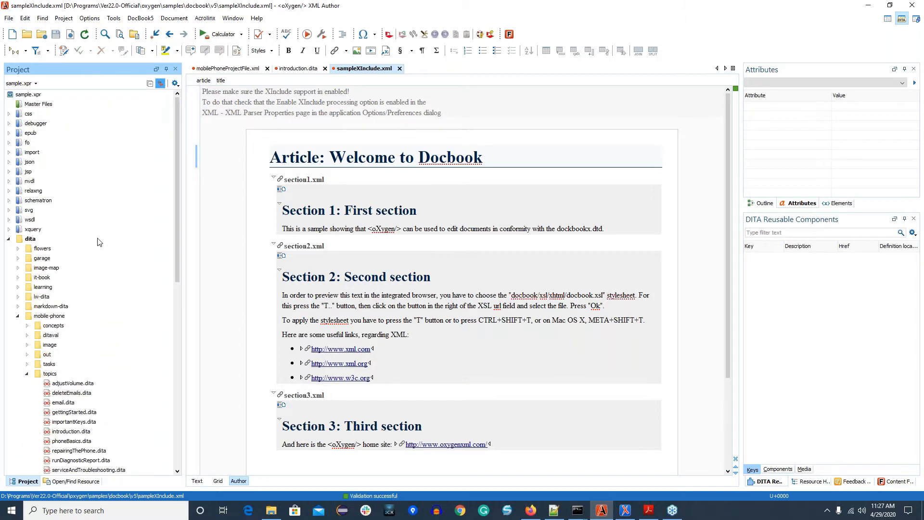
scroll(33, 238, down, 2)
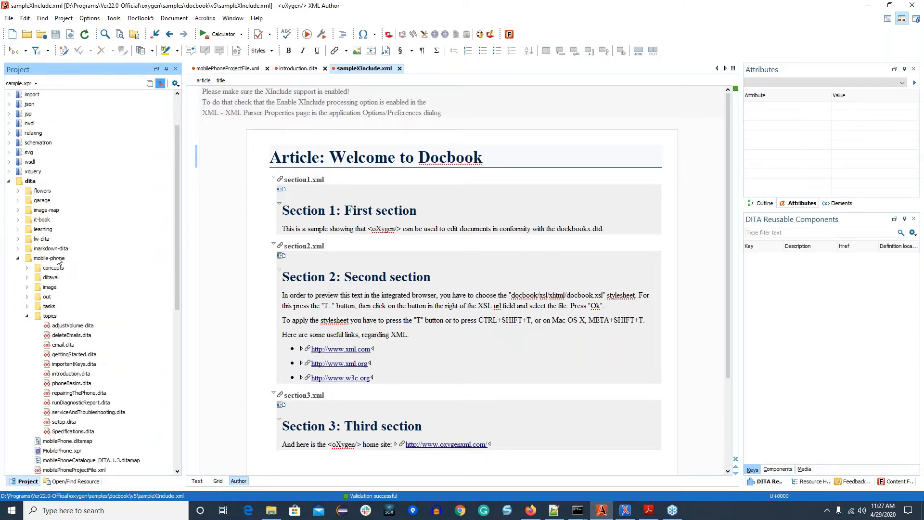
click(50, 258)
scroll(104, 275, down, 3)
scroll(102, 274, down, 1)
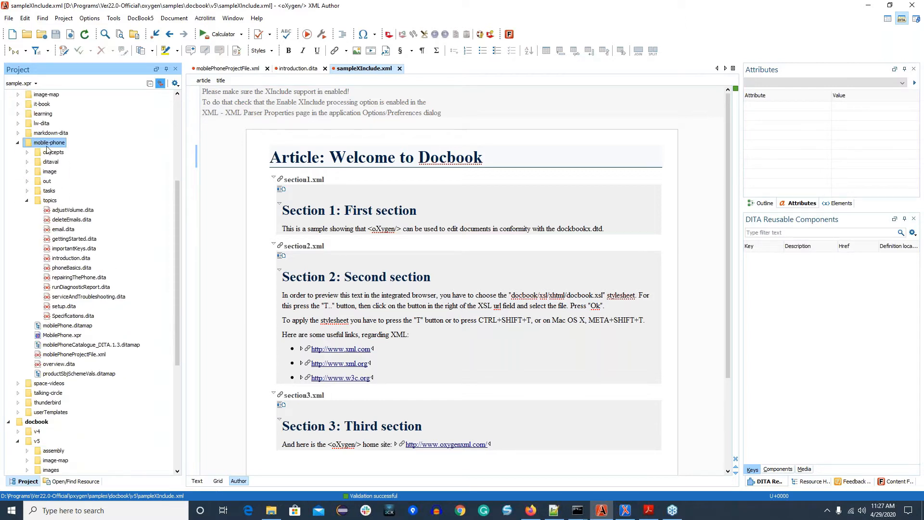
click(76, 355)
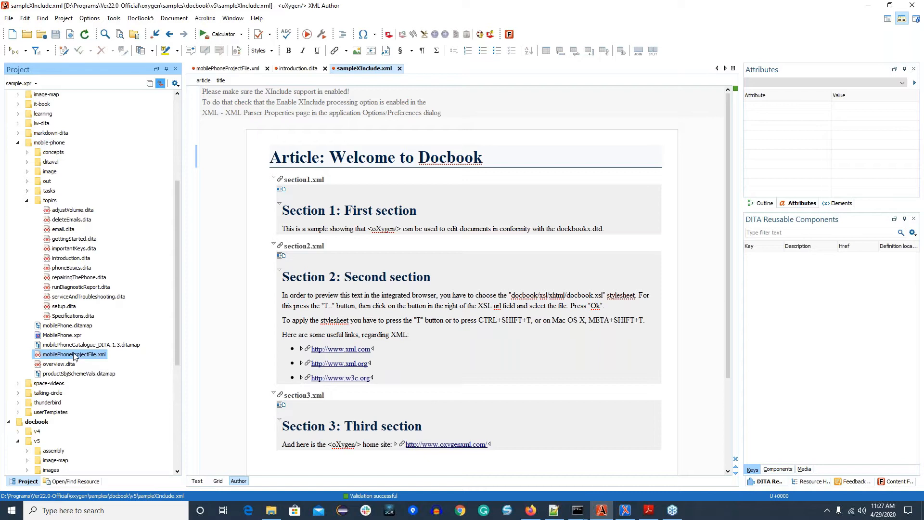
key(F2)
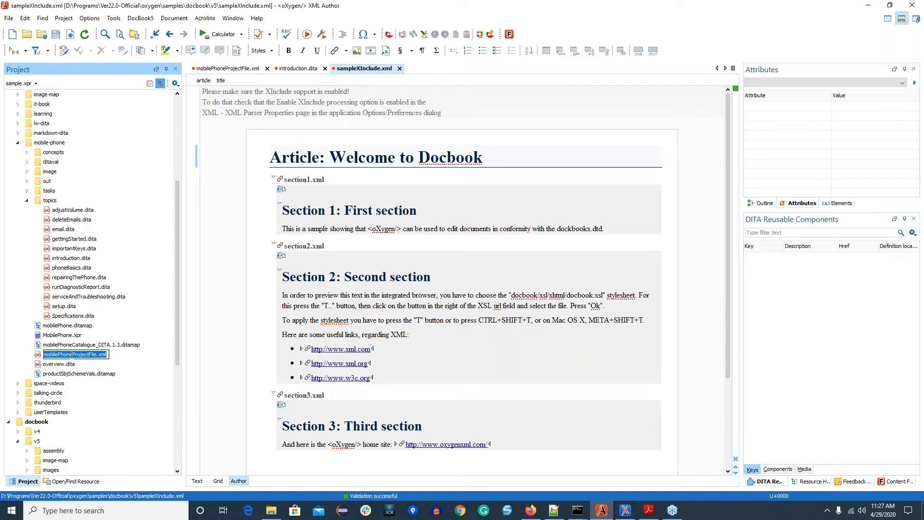
key(Escape)
click(232, 69)
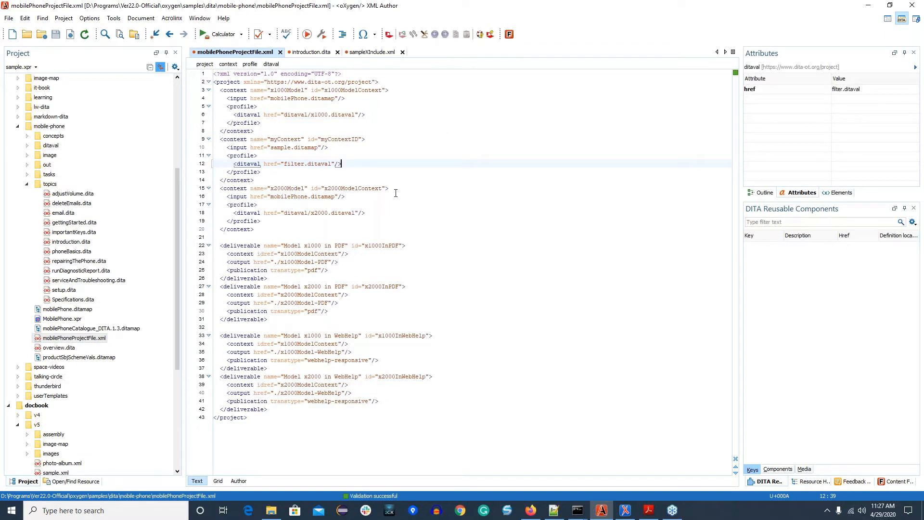
Step: Delete the entire myContext context element and its leftover blank line from mobilePhoneProjectFile.xml
triple_click(232, 90)
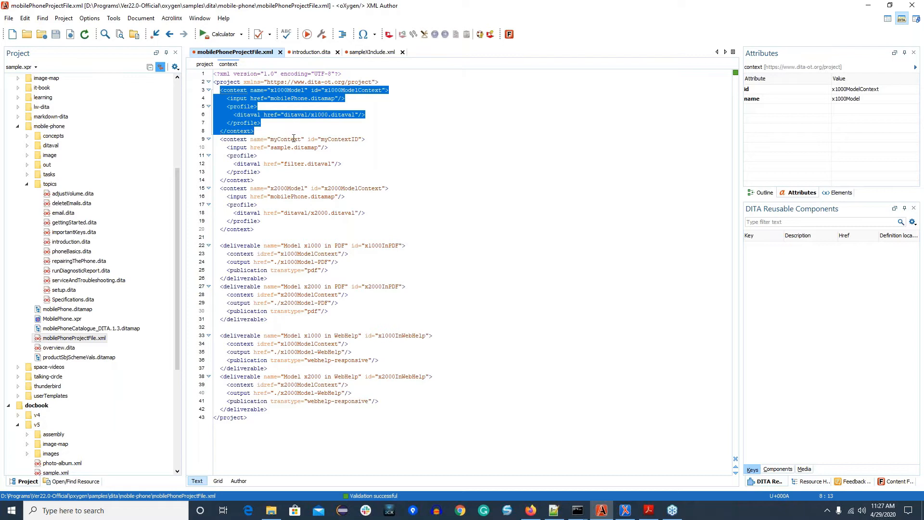
click(245, 140)
triple_click(245, 139)
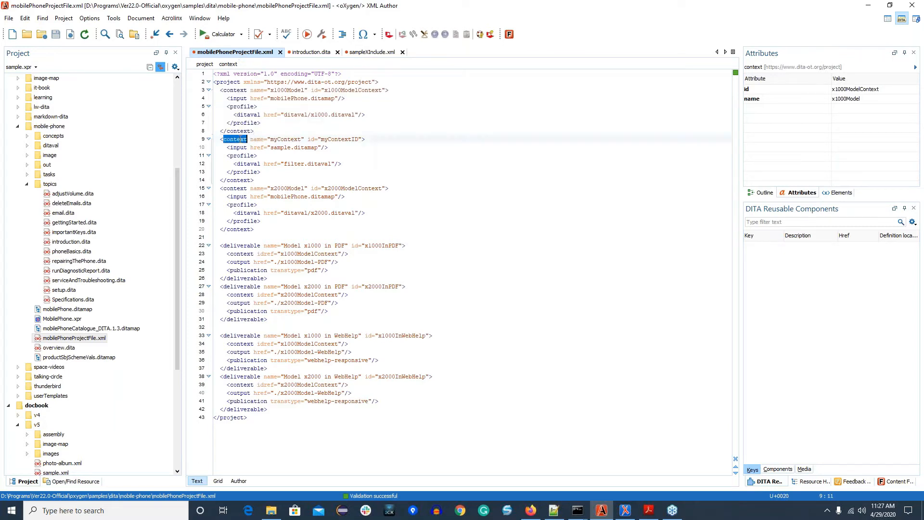
key(Delete)
key(Delete)
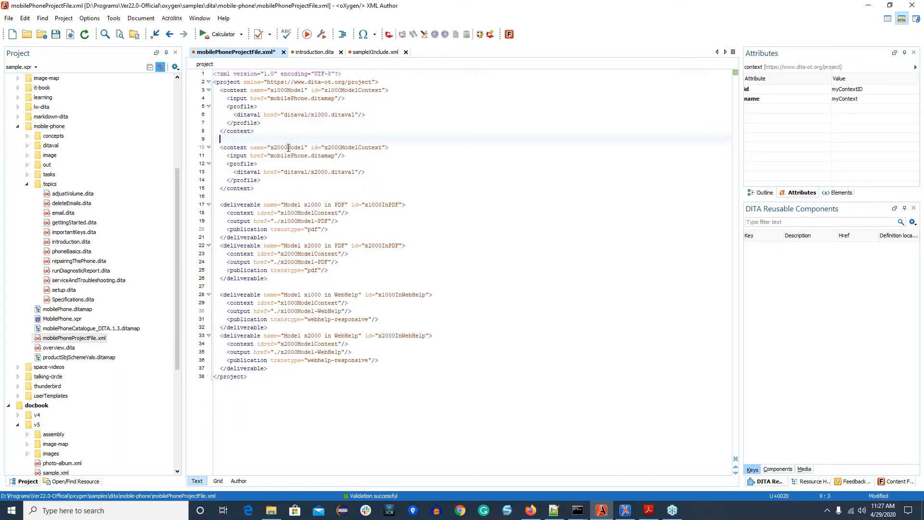
key(Delete)
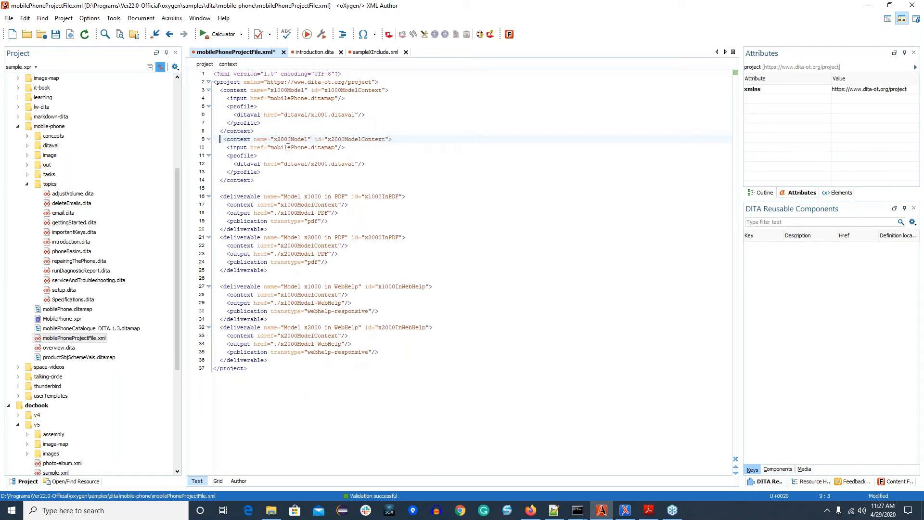
Step: Examine the input map and DITAVAL filter references in the x1000Model and x2000Model contexts
click(295, 116)
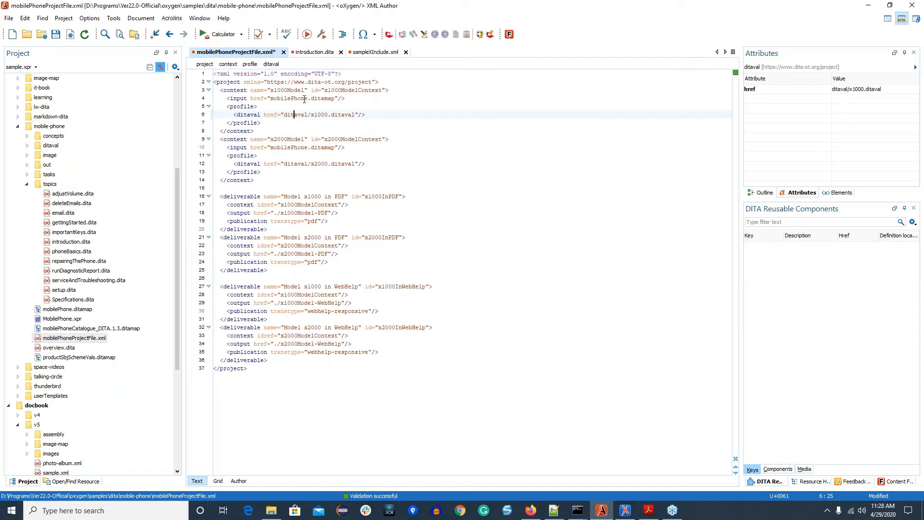
click(304, 98)
click(307, 147)
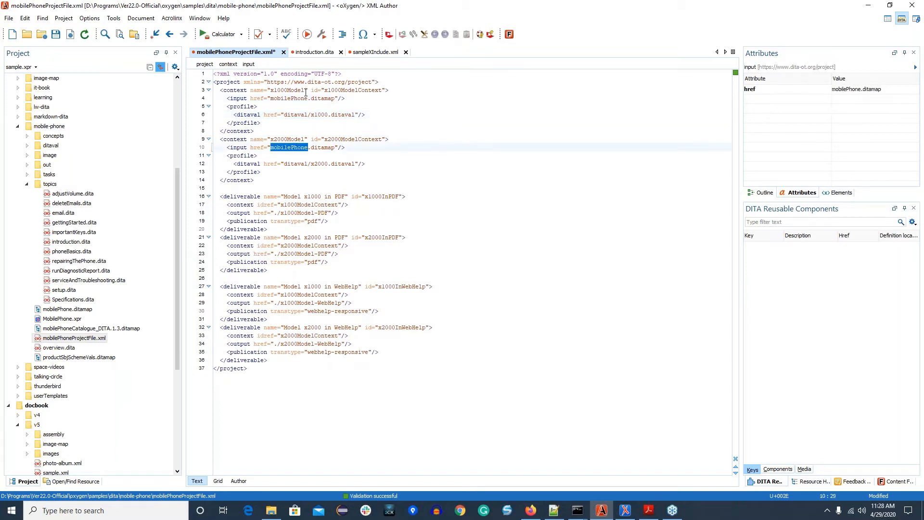
click(302, 99)
click(312, 115)
double_click(312, 114)
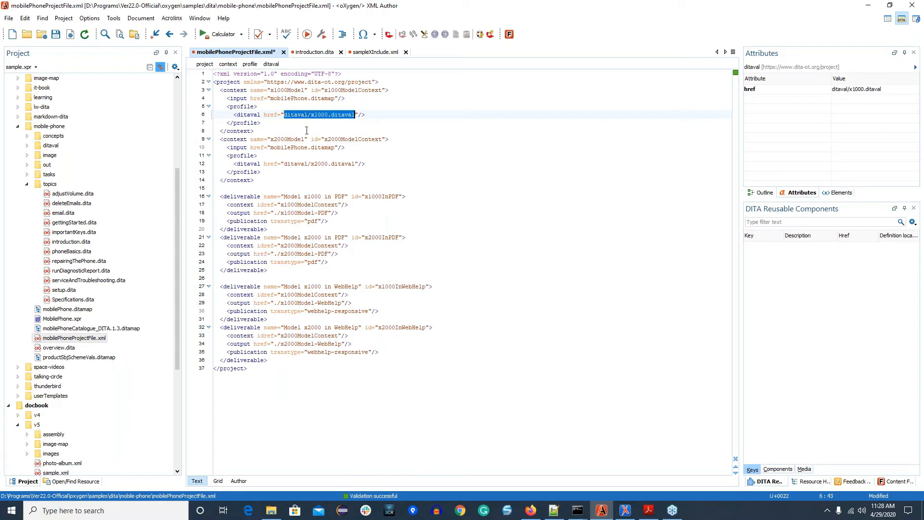
click(315, 164)
double_click(315, 164)
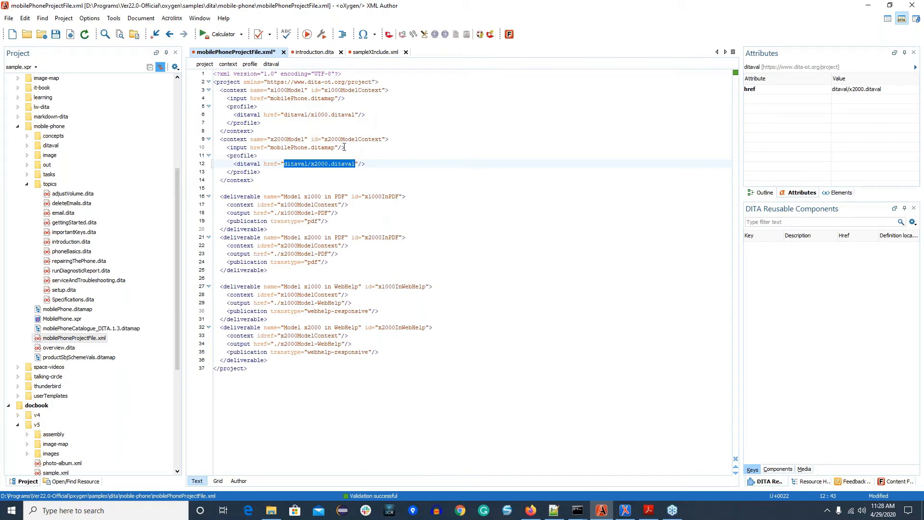
click(314, 114)
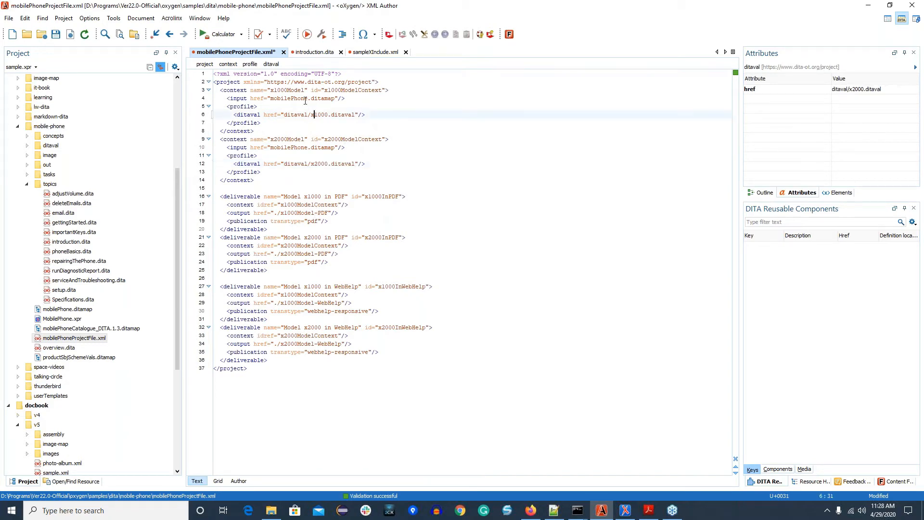
Step: Trace which PDF and WebHelp deliverables reference the x1000ModelContext and x2000ModelContext contexts through their idref attributes
double_click(344, 91)
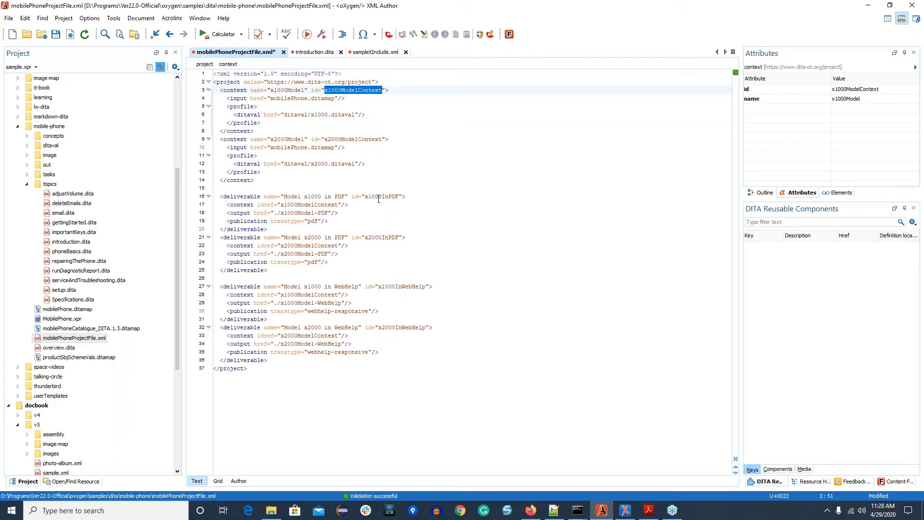
double_click(300, 204)
right_click(305, 300)
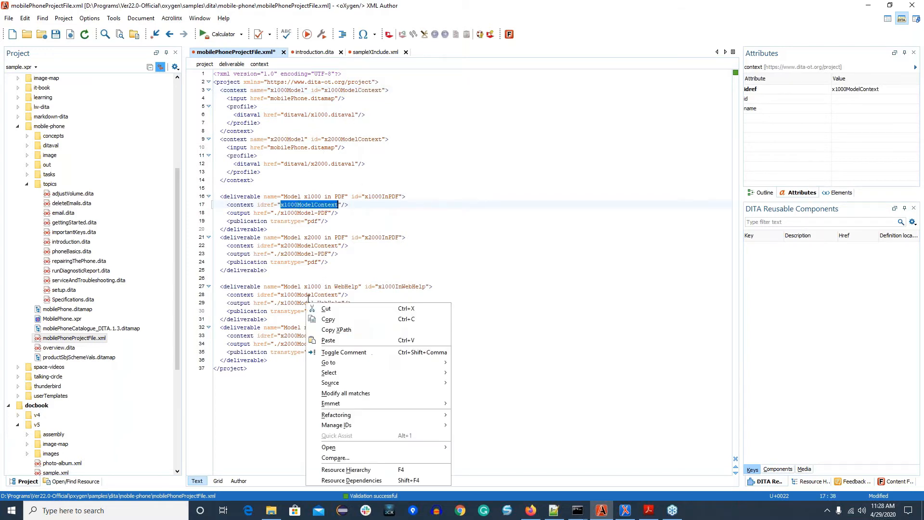
click(306, 297)
double_click(306, 295)
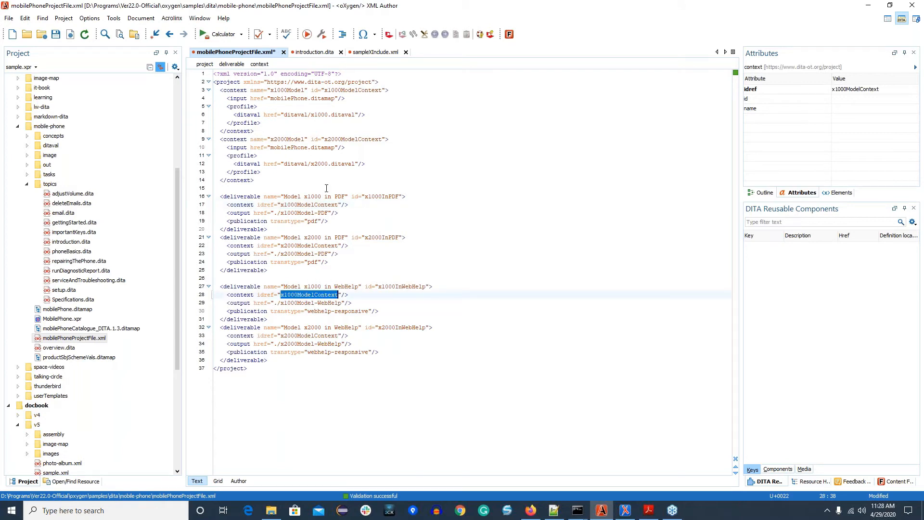
double_click(297, 246)
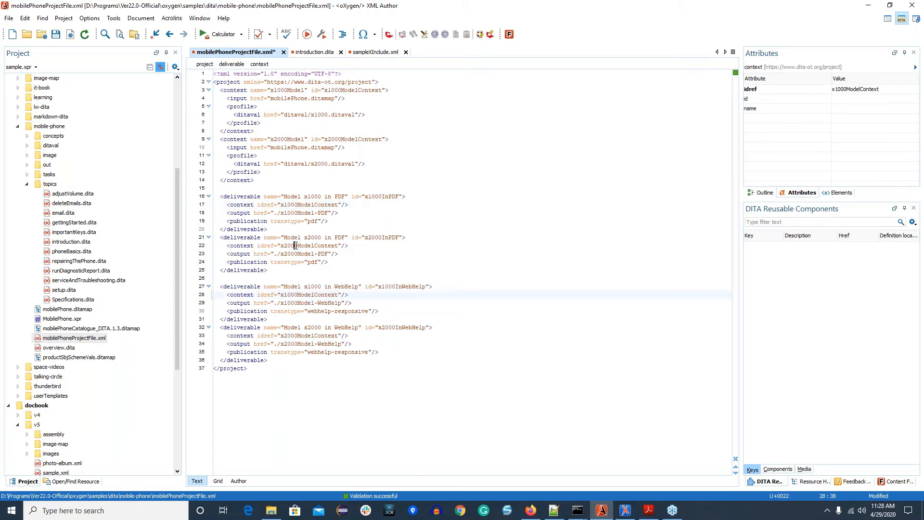
click(293, 336)
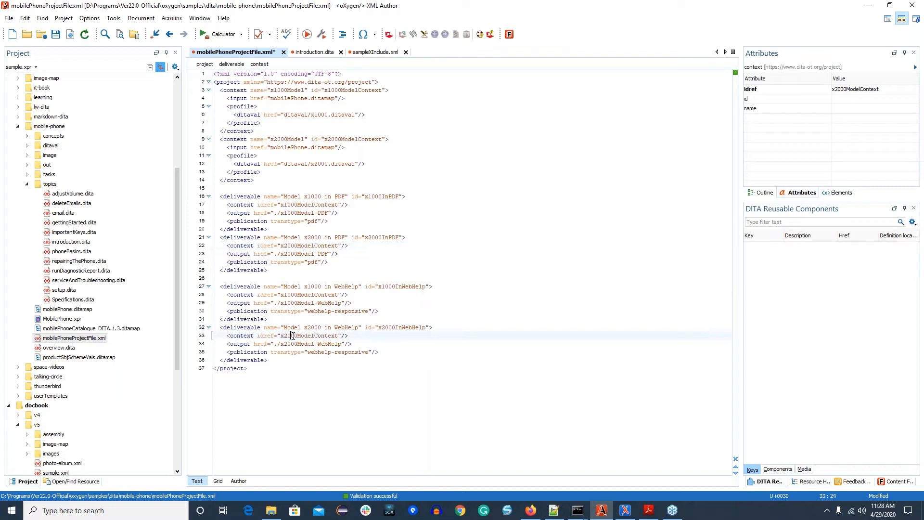
click(286, 156)
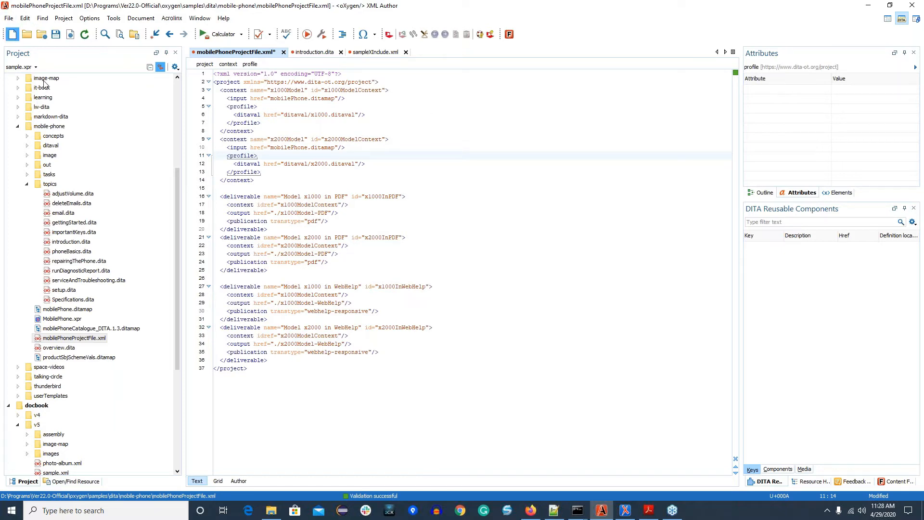
Step: Create a new file from the DITA-OT Project template, found by filtering for "project", and show its XML source
key(ctrl+n)
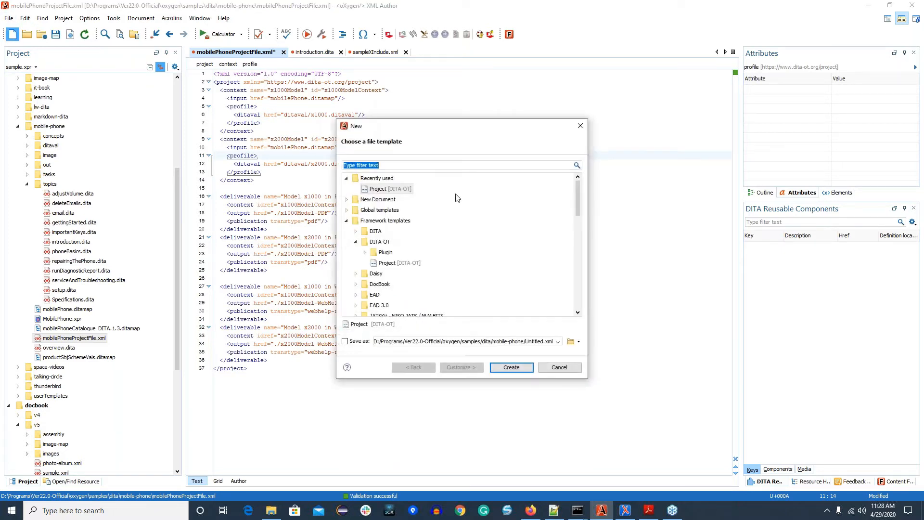
click(384, 167)
text(project)
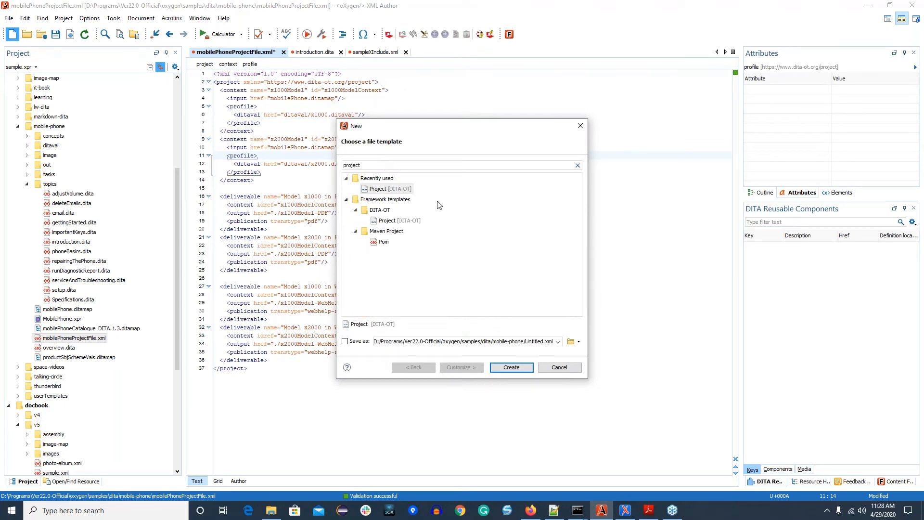
click(397, 222)
click(506, 368)
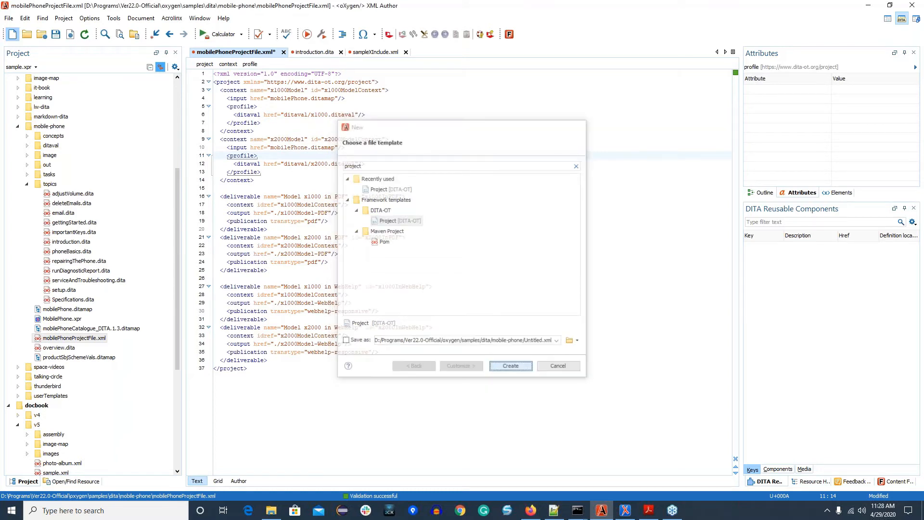
click(197, 481)
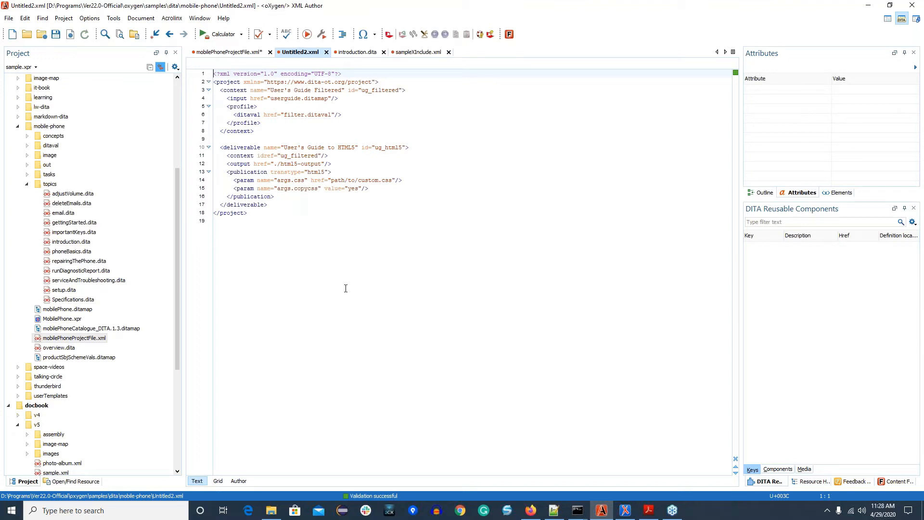
Step: In mobilePhoneProjectFile.xml, replace the idref attribute on the Model x1000 in PDF deliverable's context with a newly inserted idref of x1000ModelContext
click(234, 52)
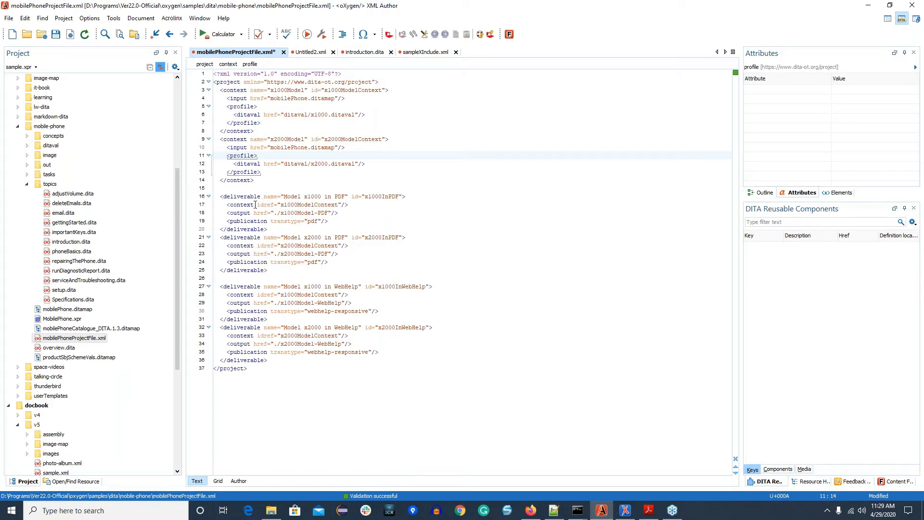
drag(254, 204, 341, 205)
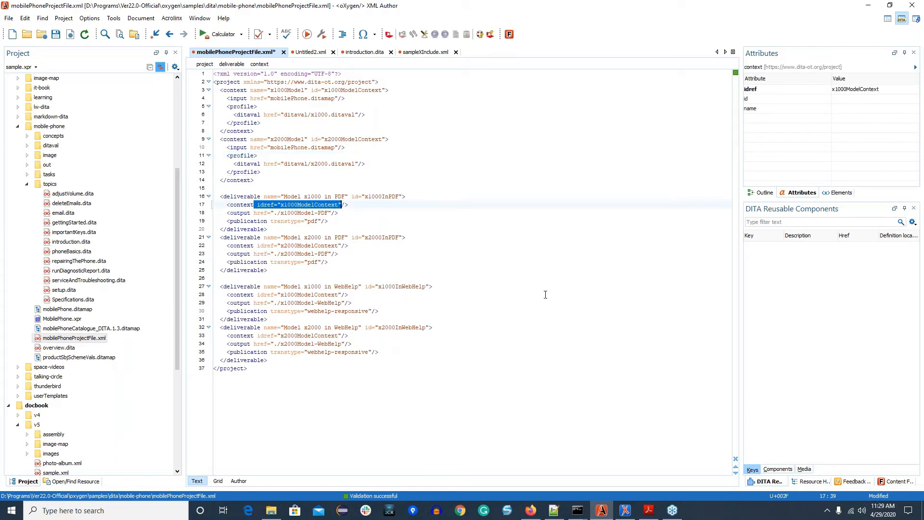
key(Delete)
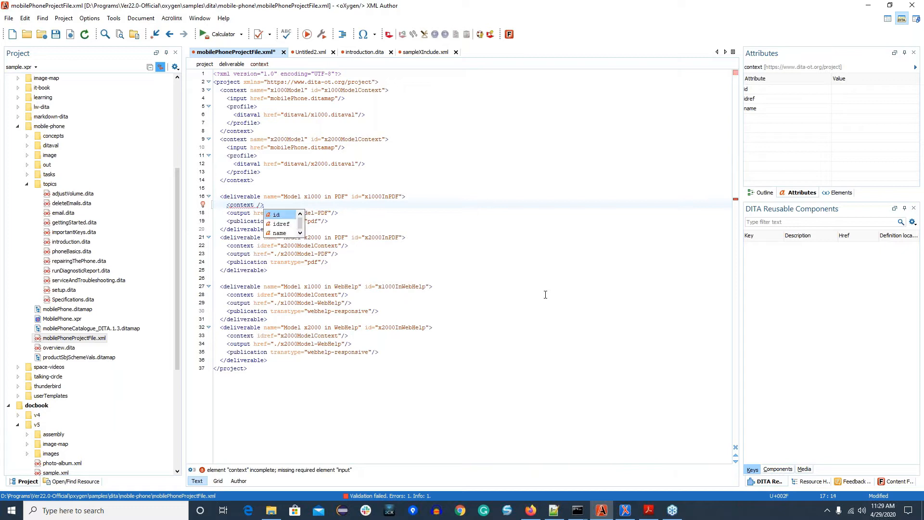
key(Down)
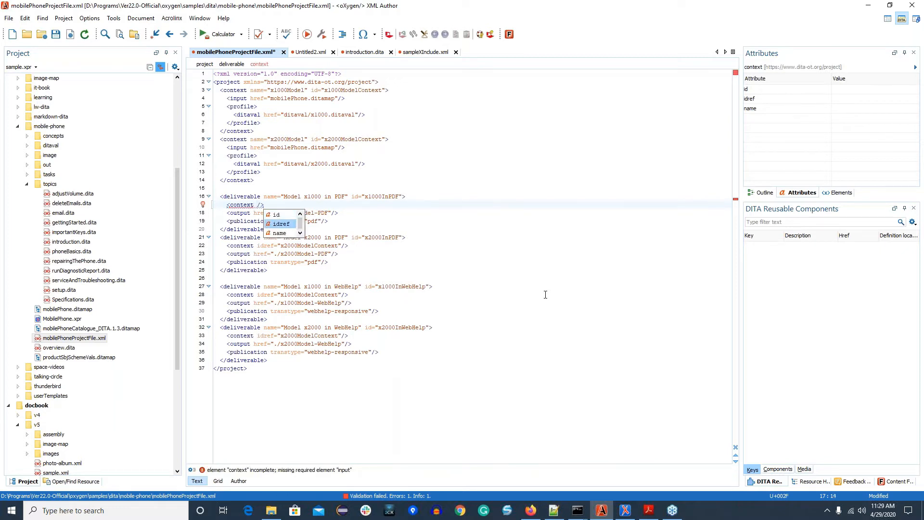
key(Return)
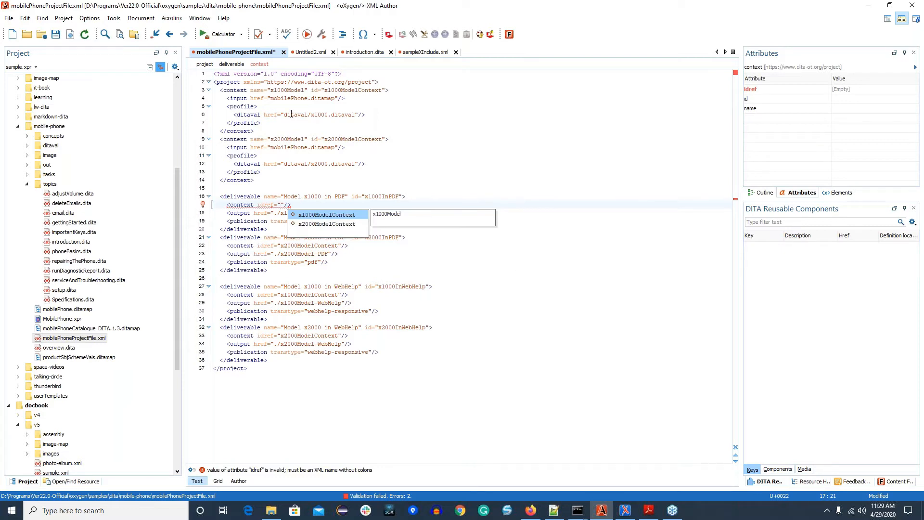
double_click(325, 214)
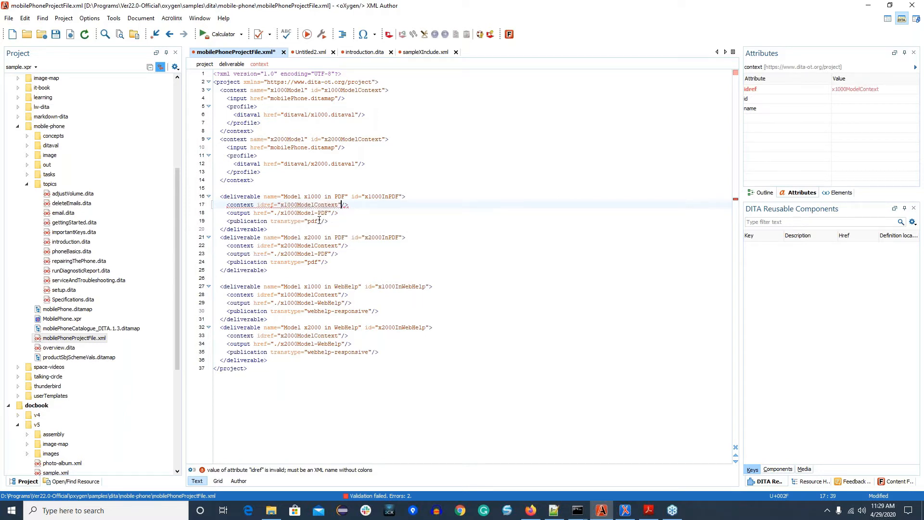
Step: Replace the transtype attribute on the Model x1000 in PDF publication with a newly inserted one, setting it to pdf through the quick fix
drag(322, 219, 268, 221)
key(Delete)
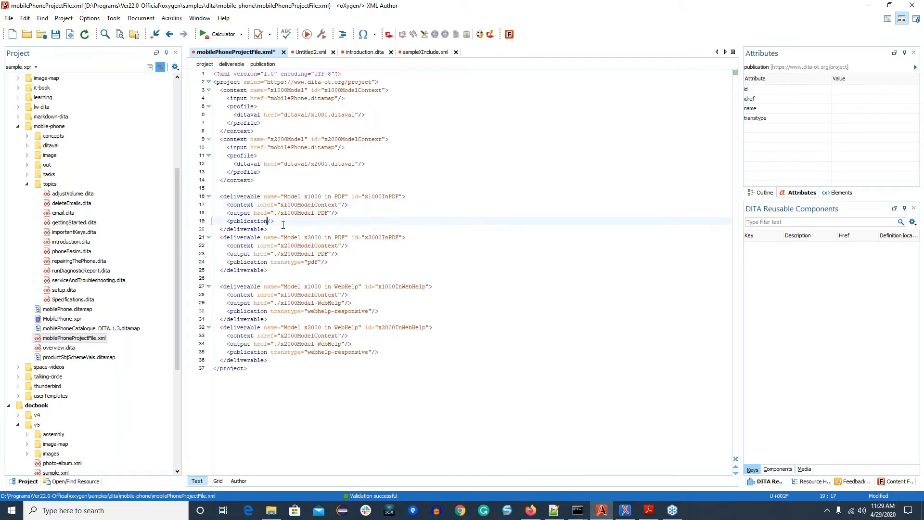
text(tr)
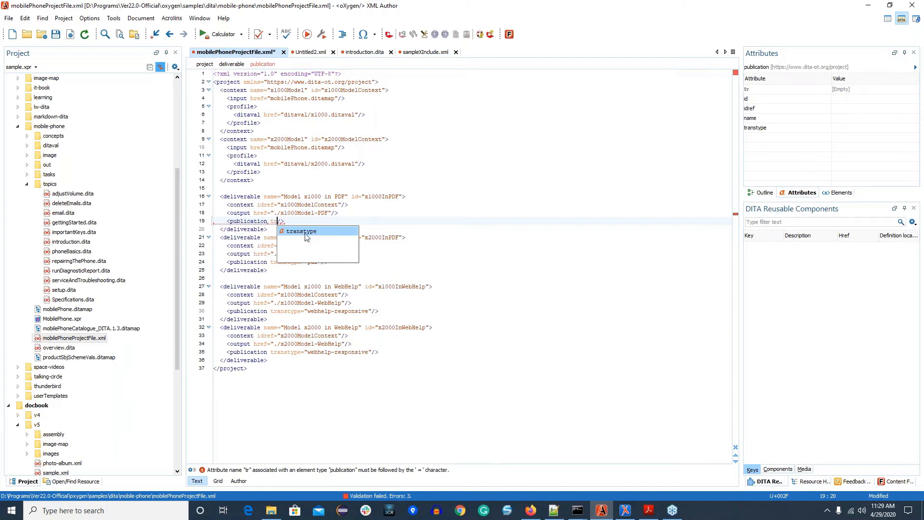
key(Return)
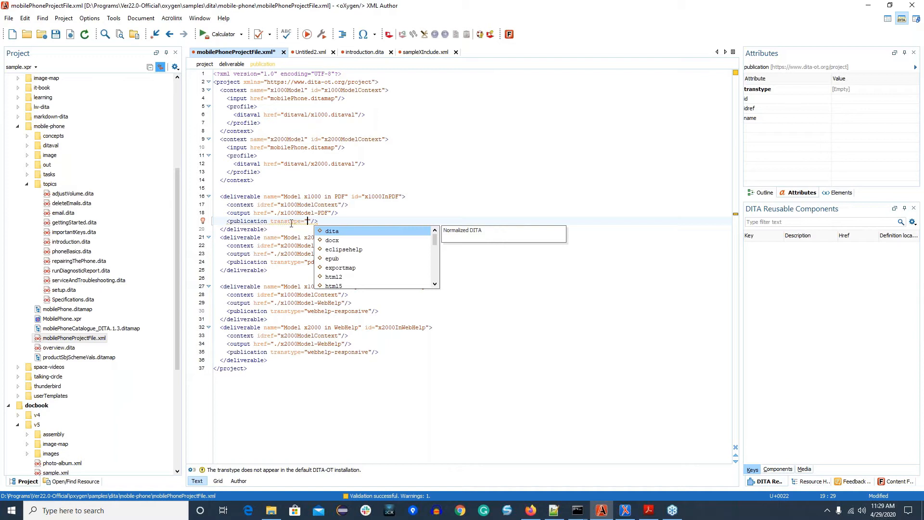
click(203, 222)
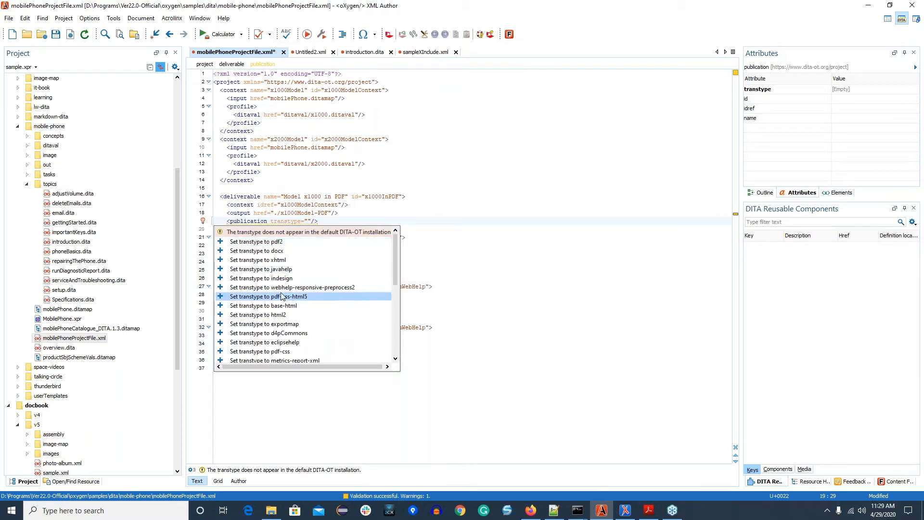
scroll(287, 297, down, 3)
scroll(320, 319, down, 1)
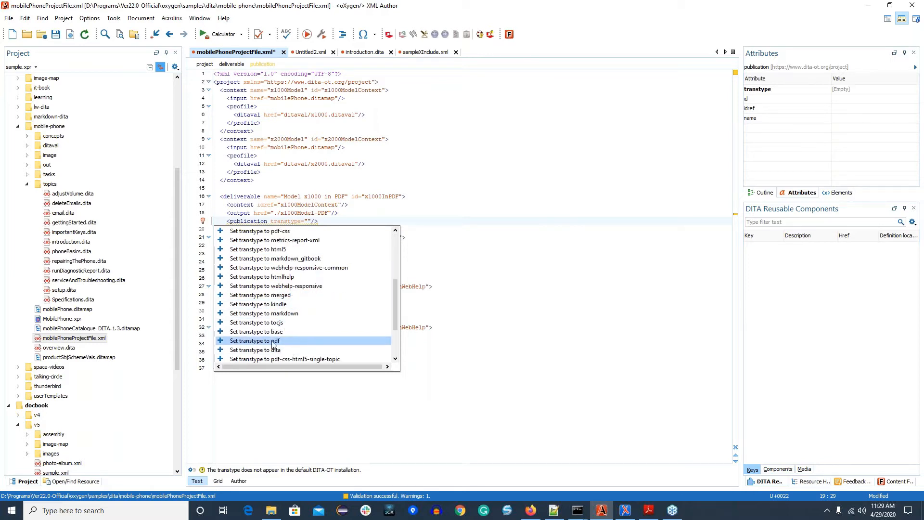
click(318, 340)
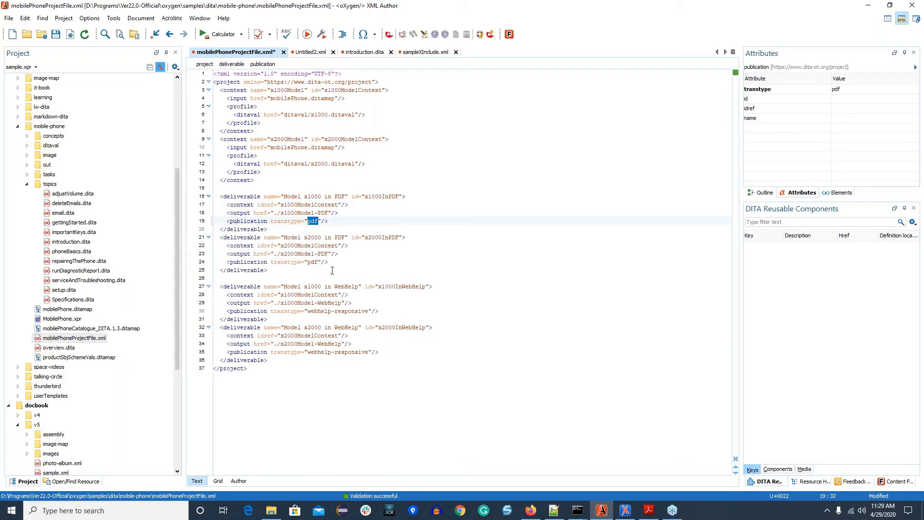
Step: Try to add a param element with an href of ditaval/ below the publication element of the Model x2000 in WebHelp deliverable
click(383, 350)
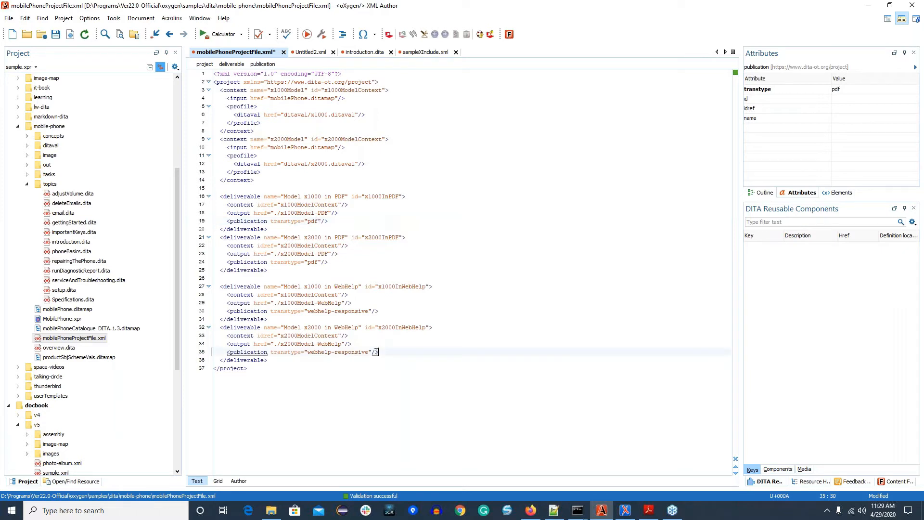
key(Return)
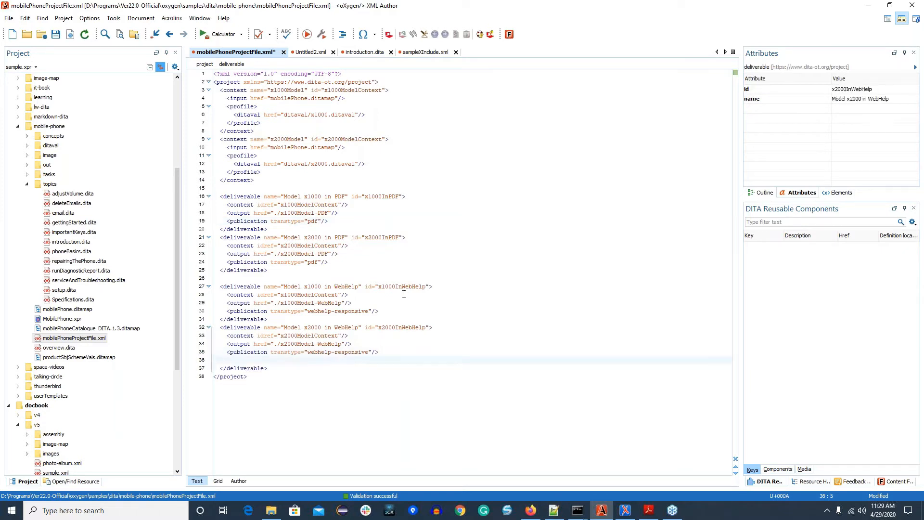
text(<pa)
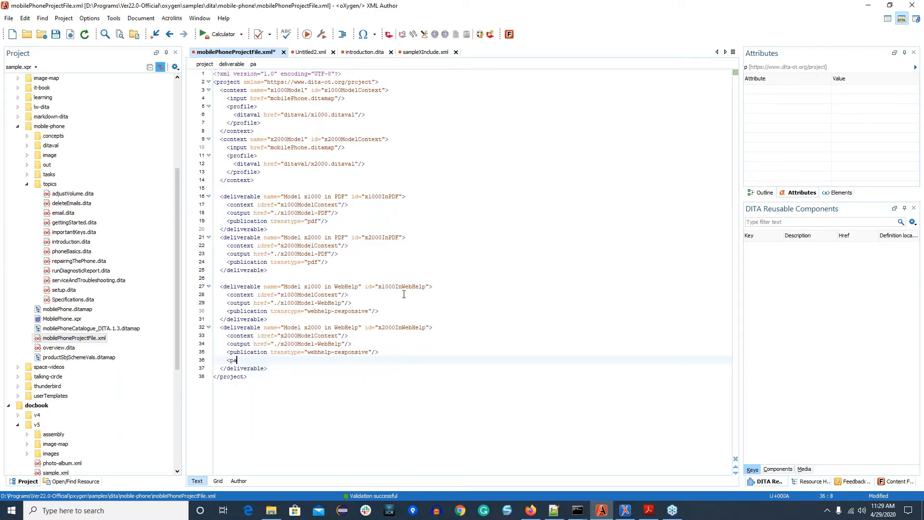
text(ram)
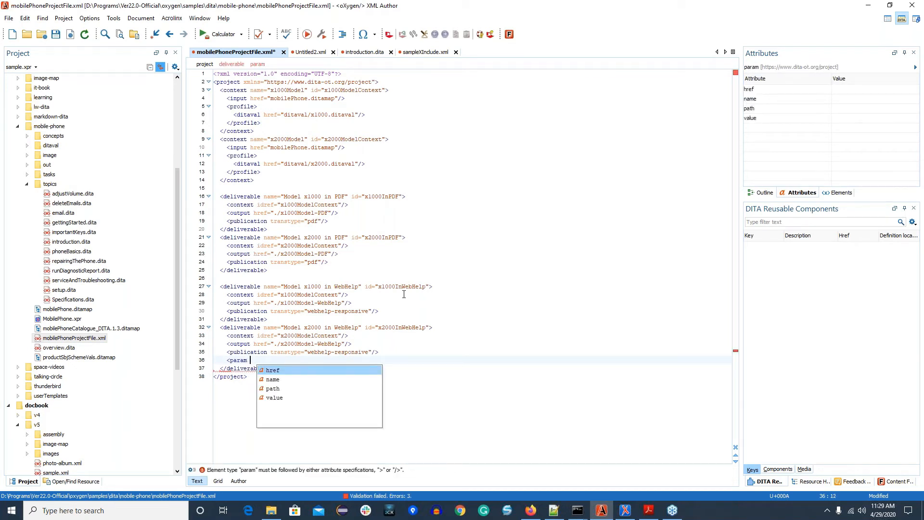
key(Return)
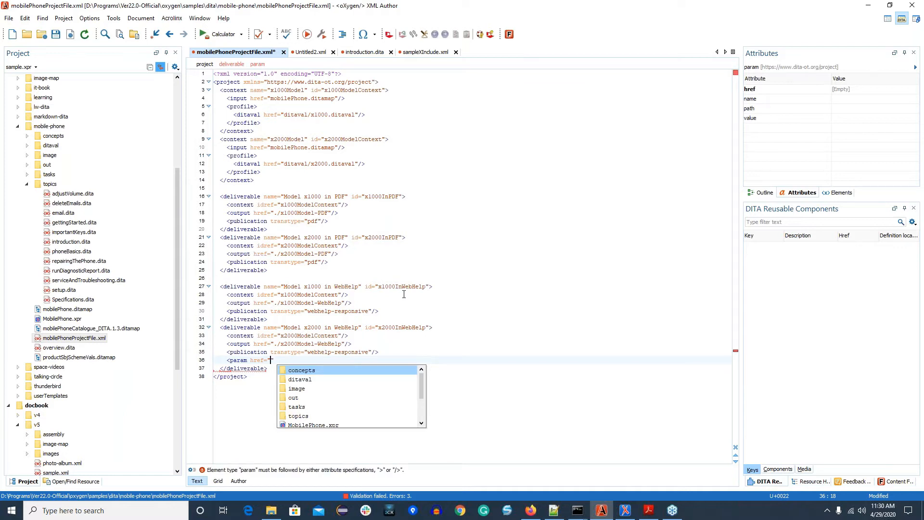
key(Down)
key(Return)
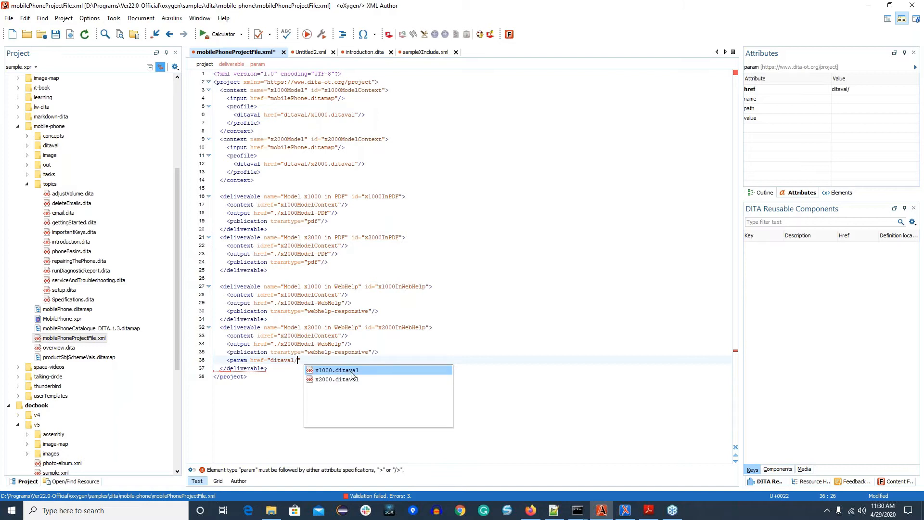
Step: Undo the insertion of the param element and its new line in the Model x2000 in WebHelp deliverable
click(294, 385)
key(ctrl+z)
key(ctrl+z)
key(ctrl+z)
key(ctrl+z)
key(ctrl+z)
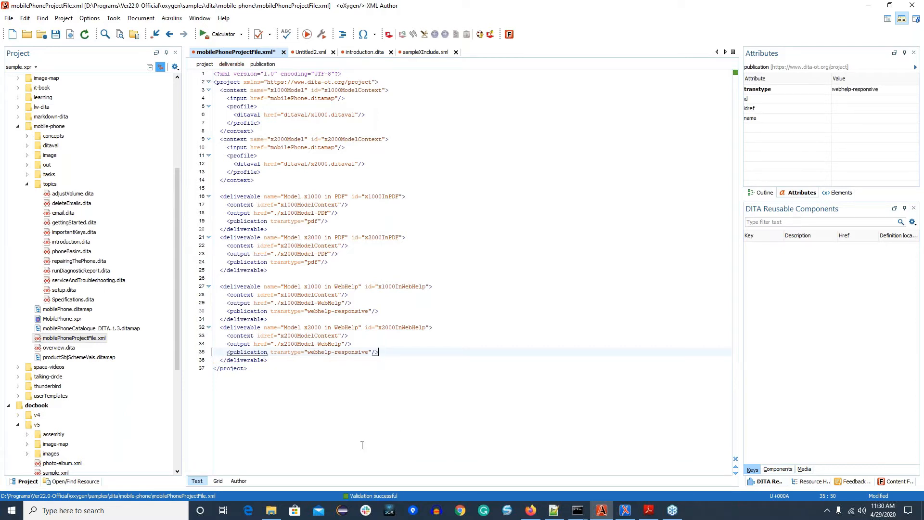
Step: Show mobilePhoneProjectFile.xml in the visual Author mode with the Compact style
click(239, 480)
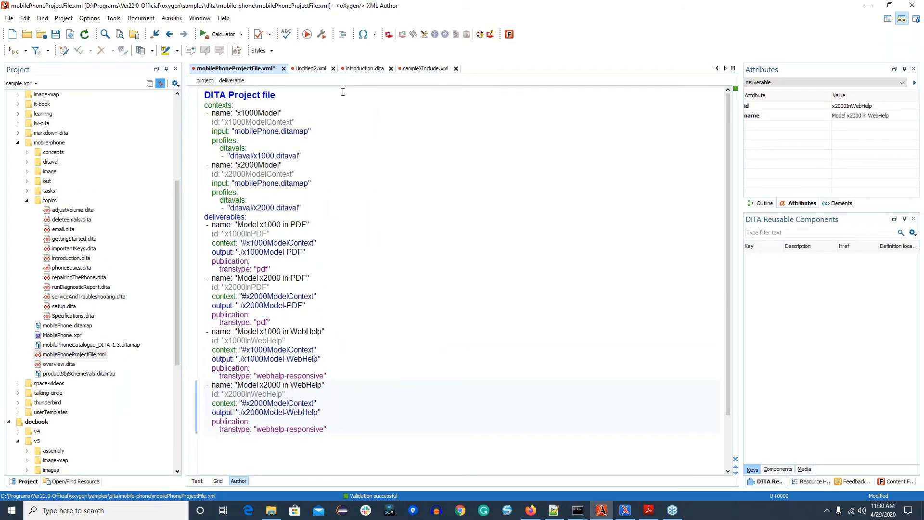
click(271, 52)
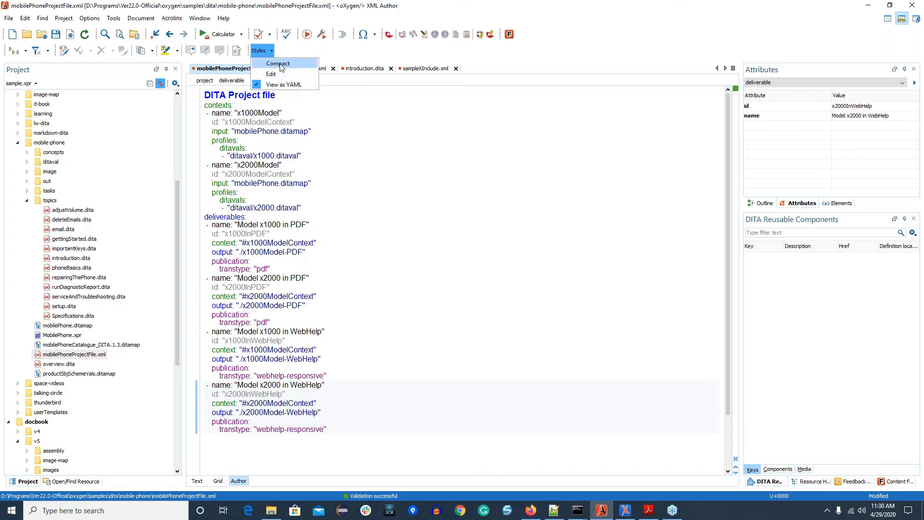
click(282, 68)
Step: Apply the Edit style to the project file and expand the help description for the x1000Model context
click(269, 55)
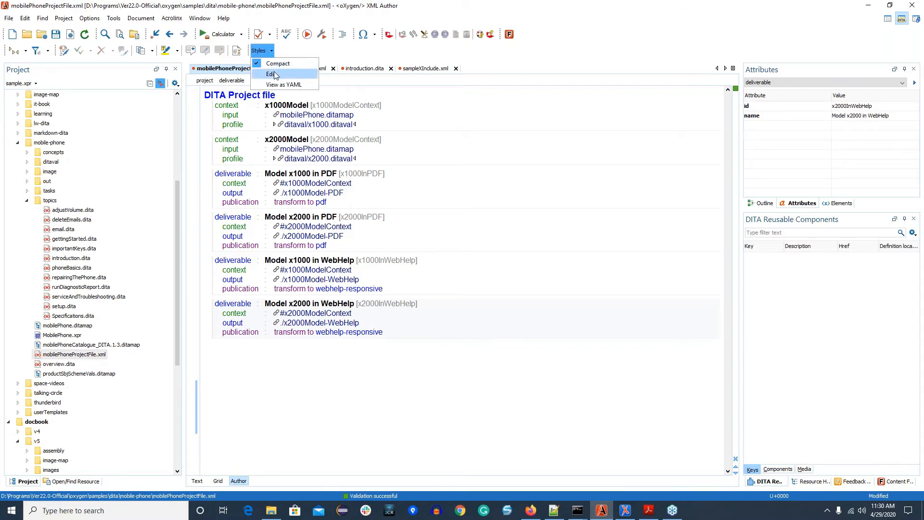
click(271, 74)
scroll(405, 153, up, 8)
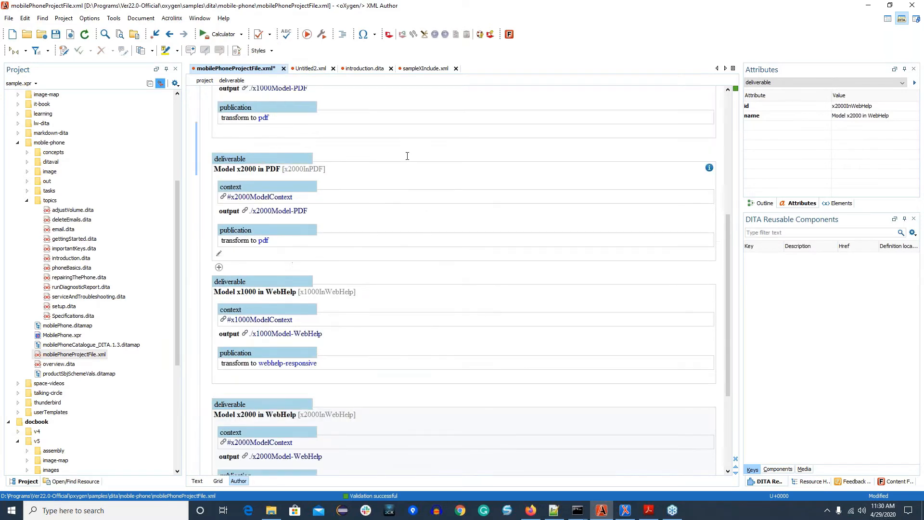
scroll(533, 148, up, 3)
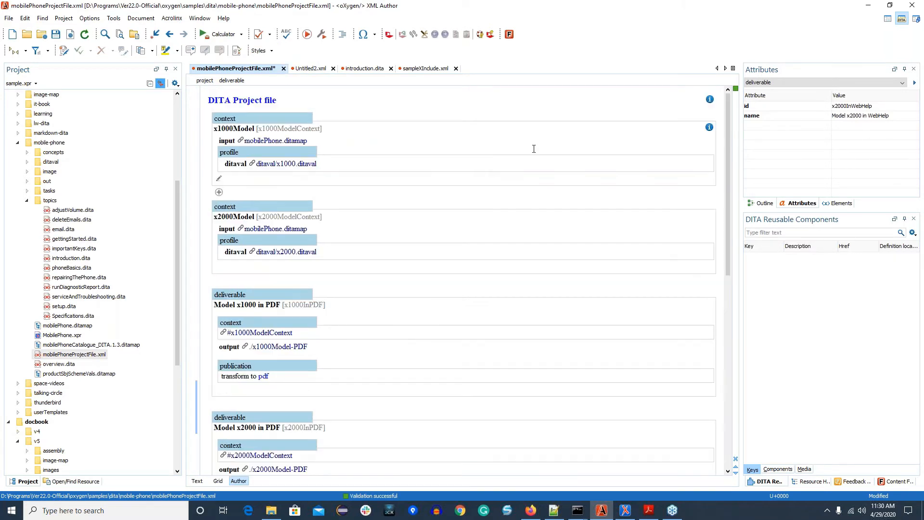
click(709, 128)
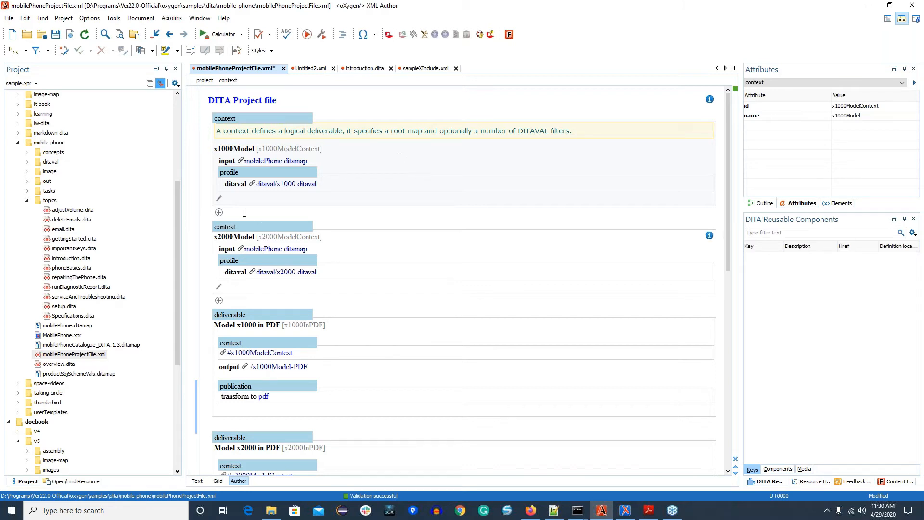
Step: Insert a new context element after the x1000Model context and apply the View as YAML style to the project file
click(219, 213)
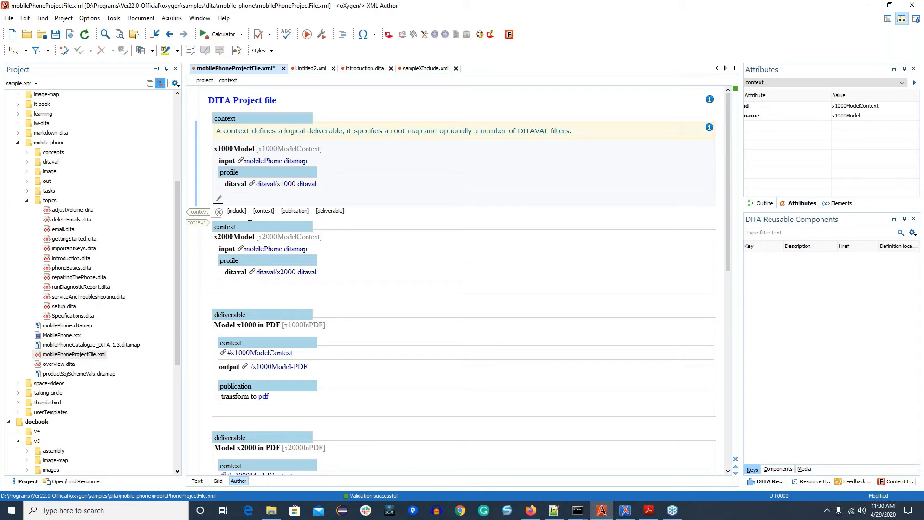
click(264, 211)
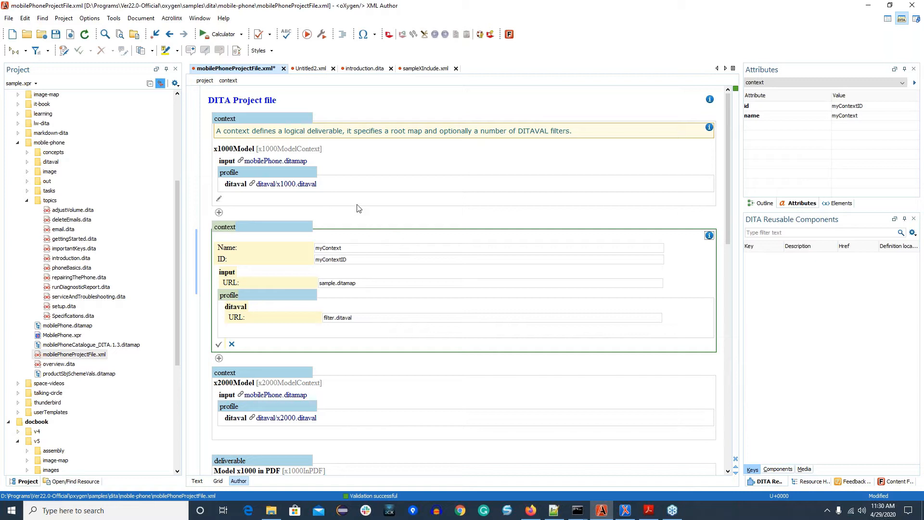
click(271, 50)
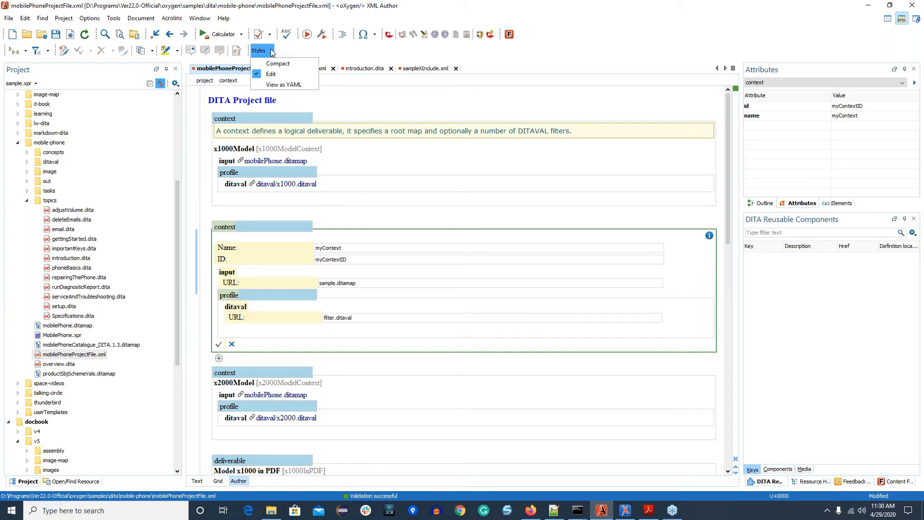
click(282, 85)
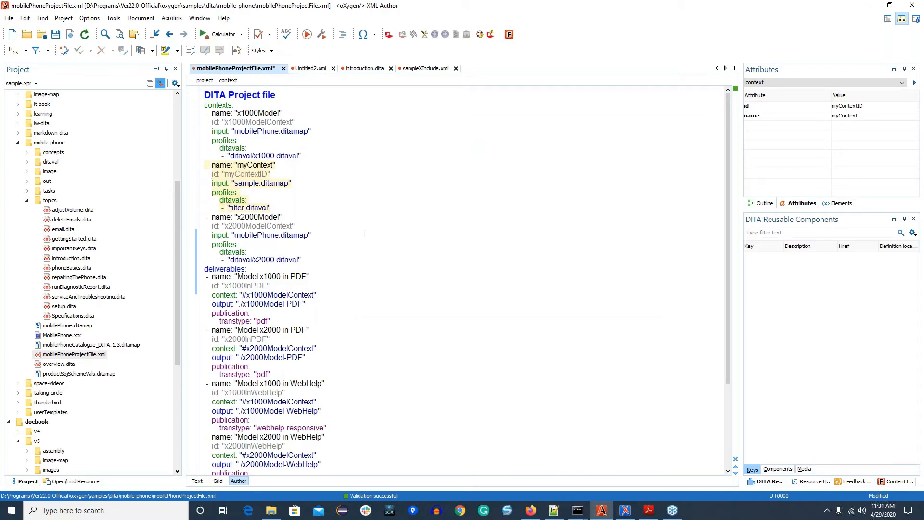
Step: Switch the project file to Text mode to check its source and return to Author mode
key(Up)
click(198, 482)
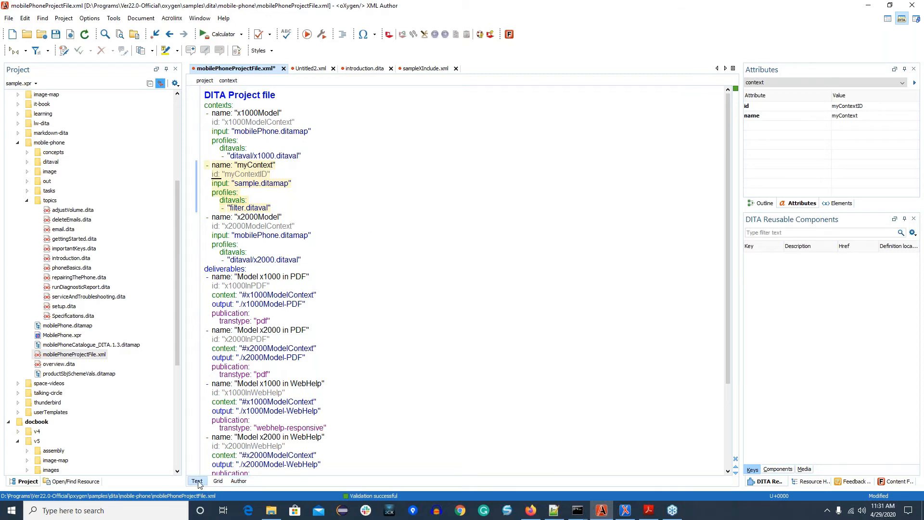
click(238, 481)
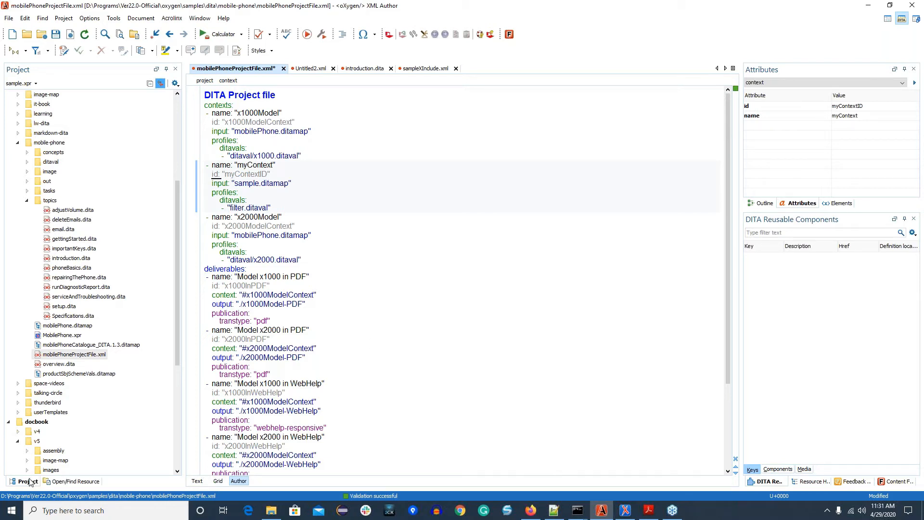
Step: Add mobilePhoneProjectFile.xml from the mobile-phone folder to the project's master files
scroll(90, 385, up, 6)
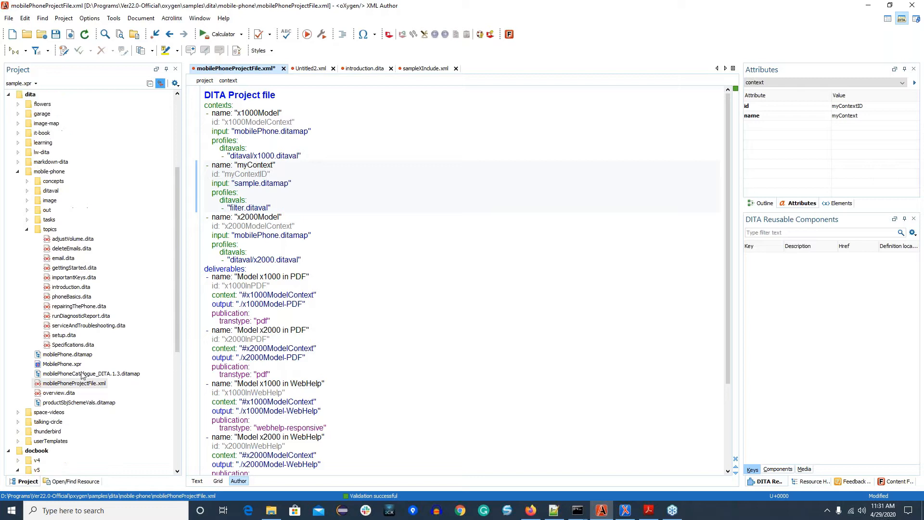
scroll(77, 364, down, 6)
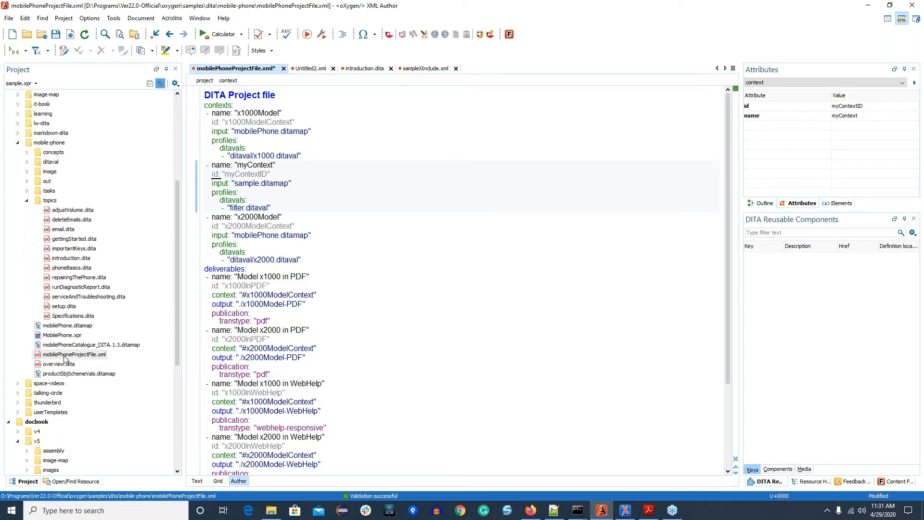
right_click(66, 358)
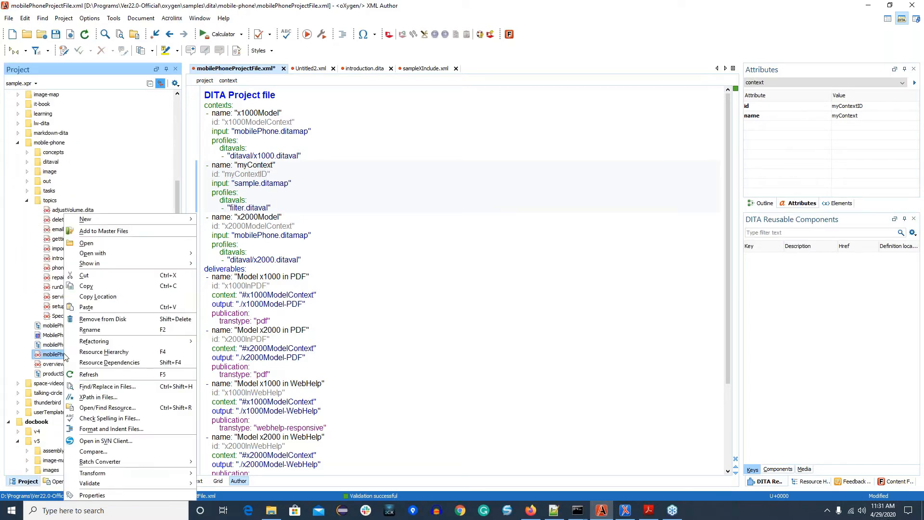
click(101, 233)
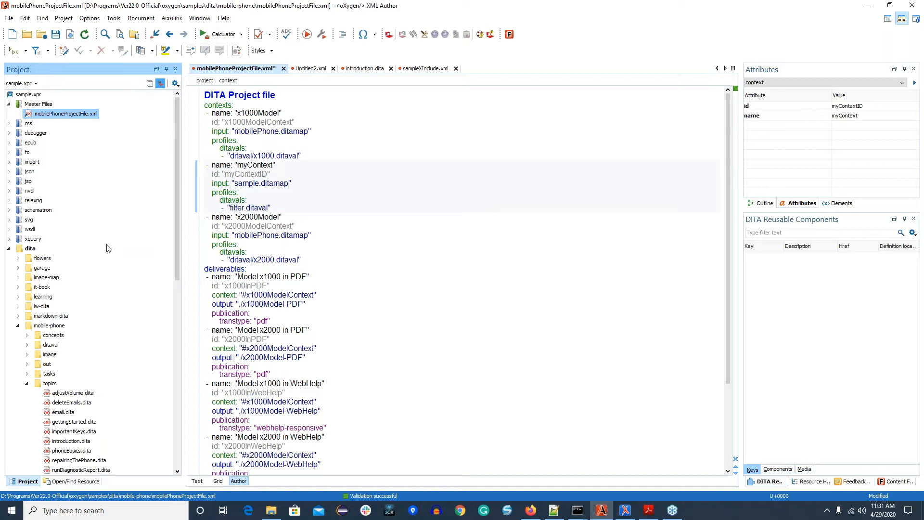
Step: Open mobilePhone.ditamap from the mobile-phone folder in the DITA Maps Manager
scroll(108, 247, down, 6)
scroll(103, 231, up, 6)
scroll(110, 267, down, 9)
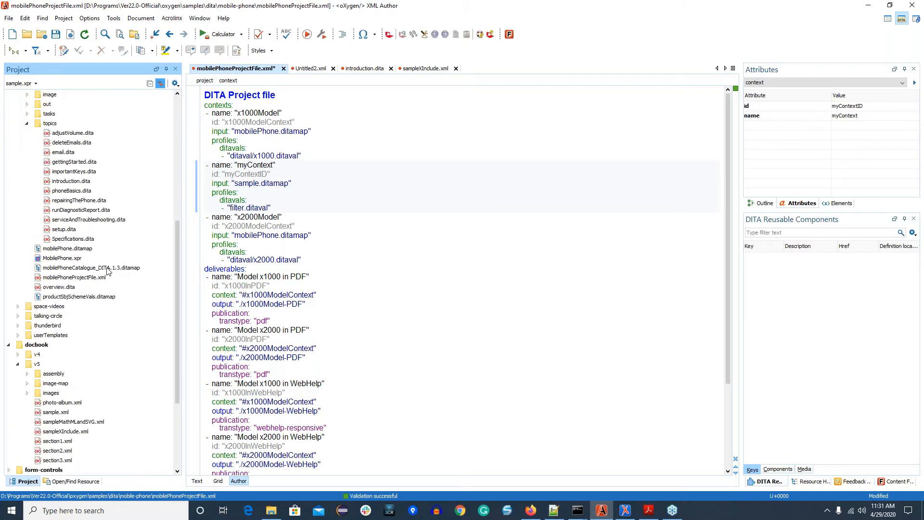
double_click(67, 250)
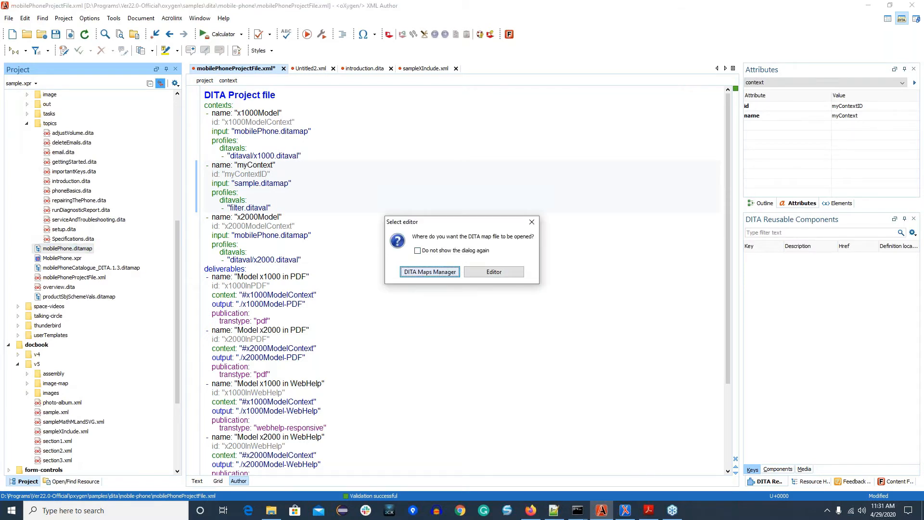
key(Return)
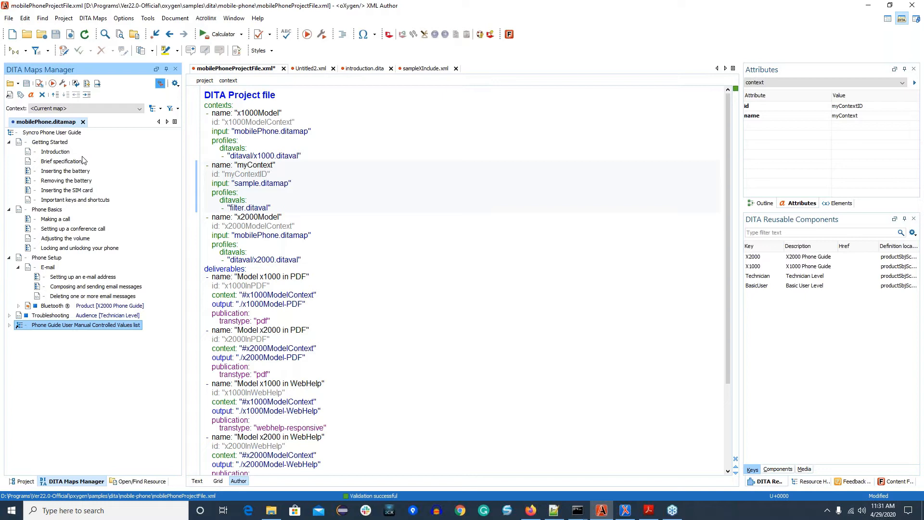
Step: Set the context of the mobilePhone map to x1000Model and check its profiling and conditional text options
click(139, 109)
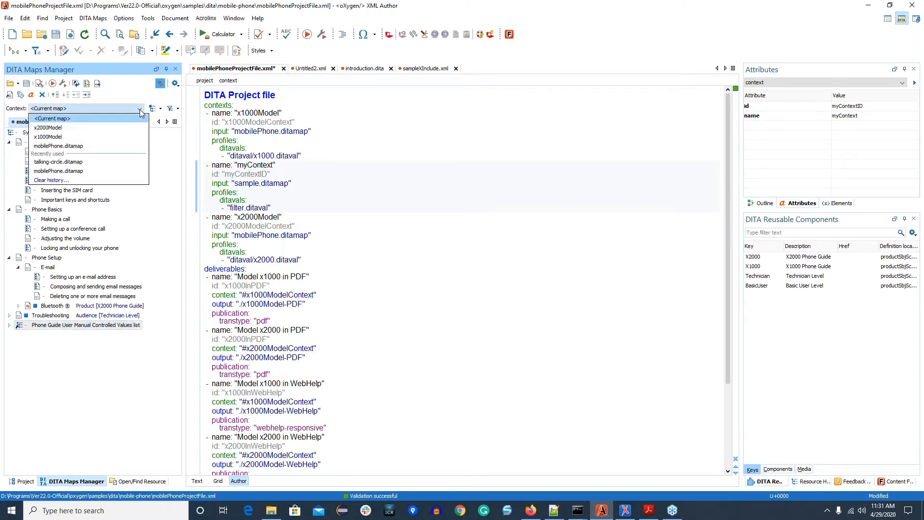
click(51, 137)
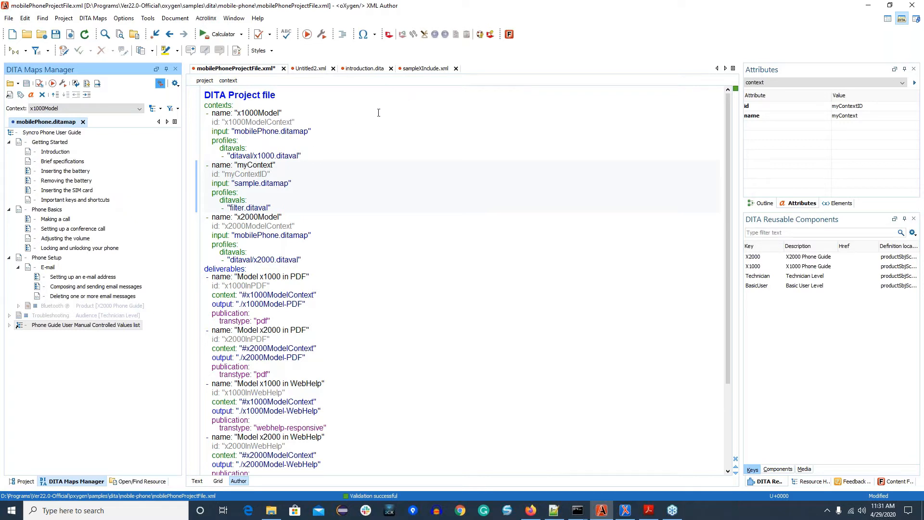
click(177, 108)
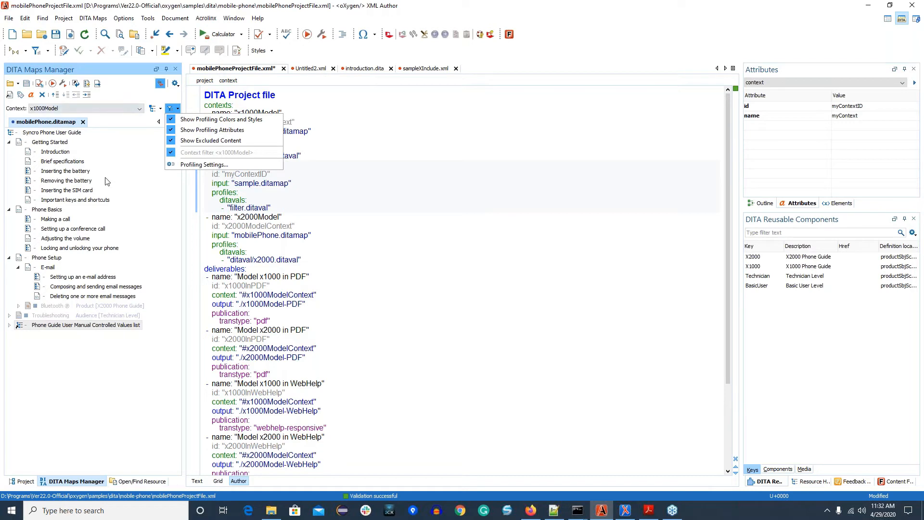
click(114, 243)
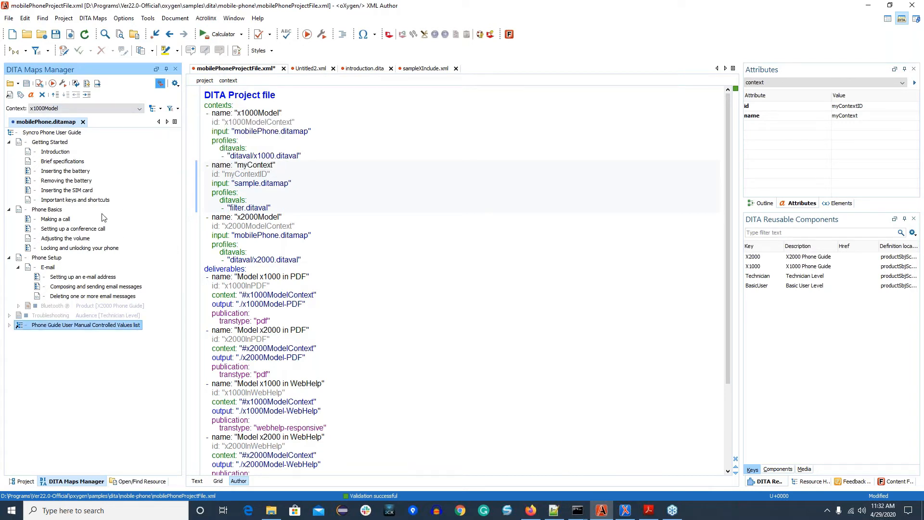
Step: Start publishing the Model x1000 in PDF deliverable with the Publish DITA-OT Project (select deliverable) scenario and stop the transformation
click(63, 85)
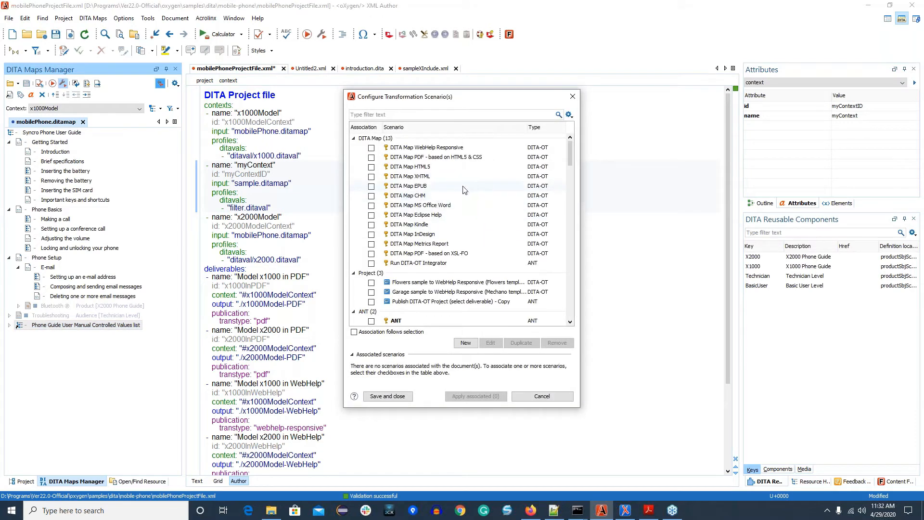
click(572, 96)
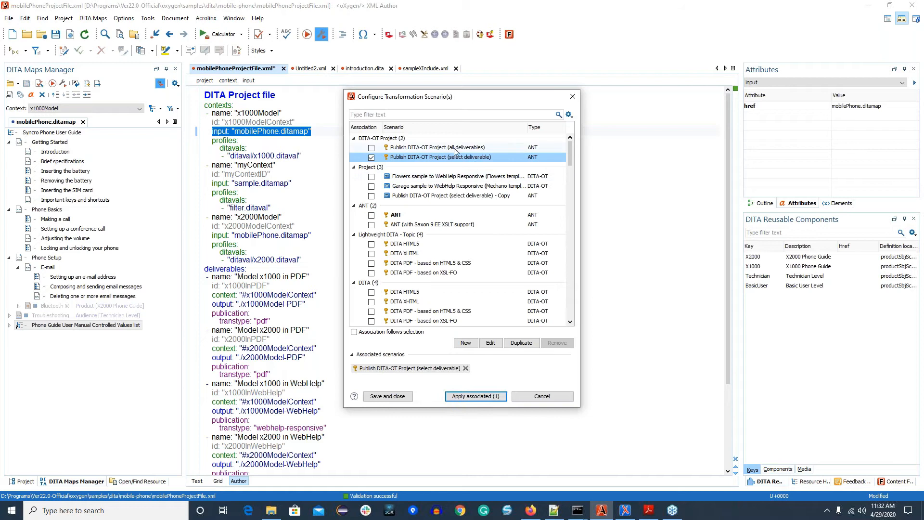
click(455, 149)
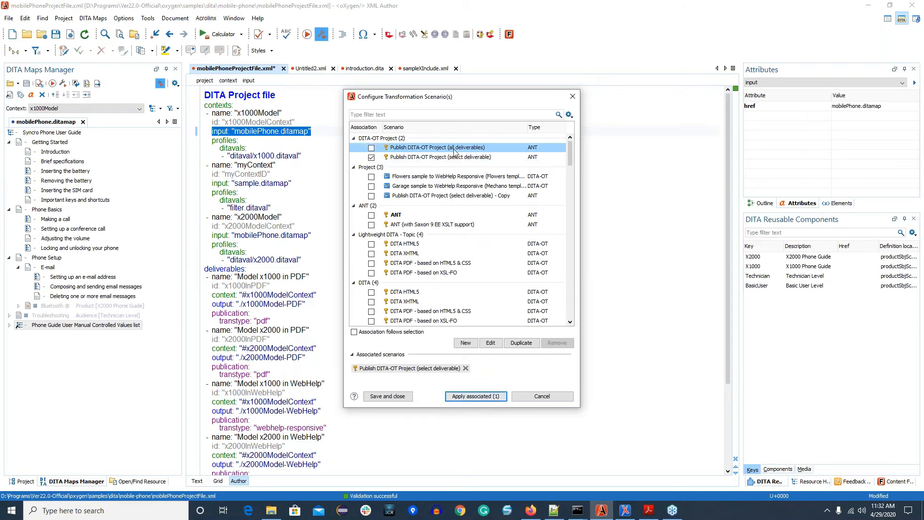
click(423, 160)
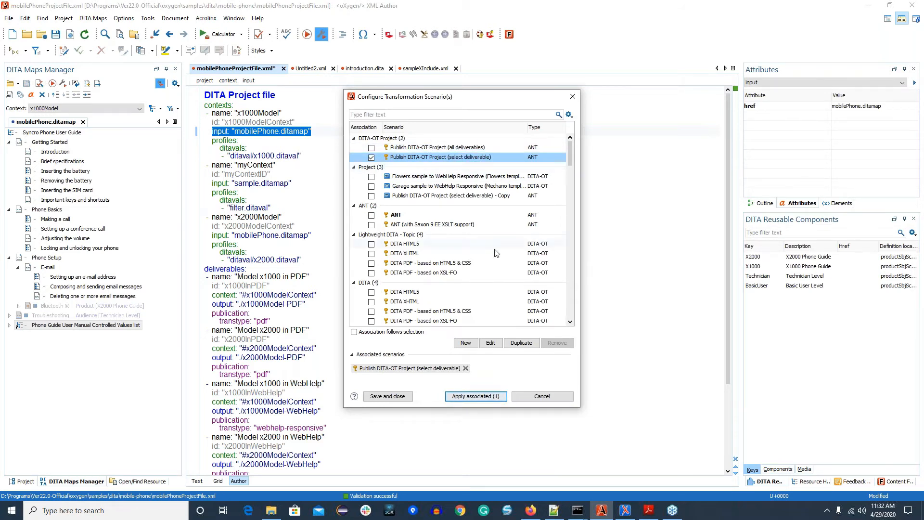
click(476, 396)
click(467, 267)
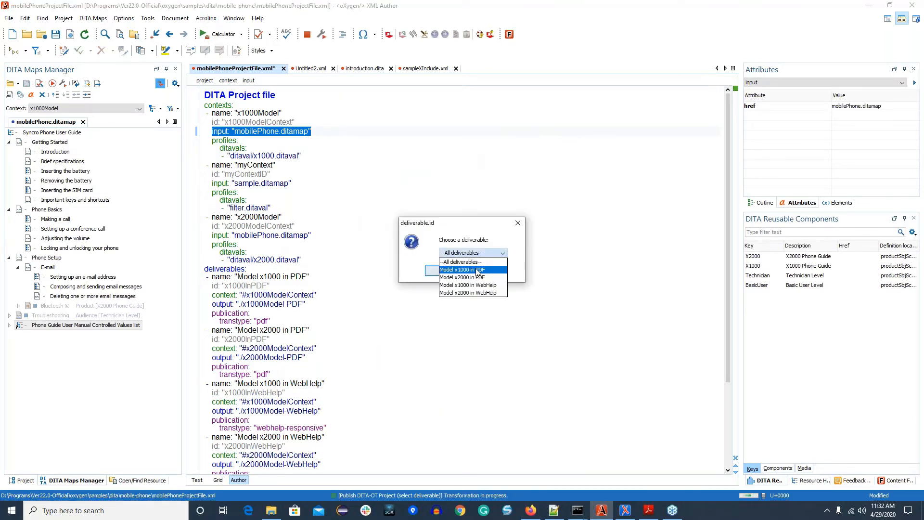
click(443, 270)
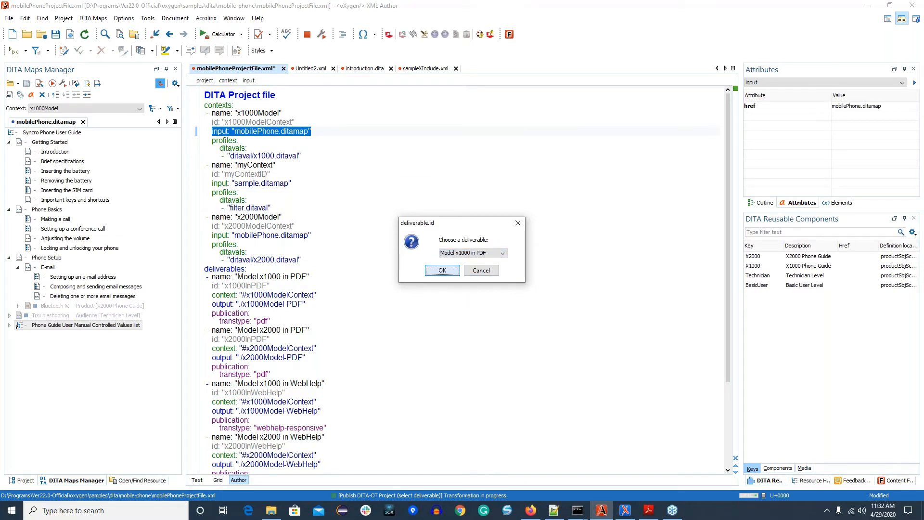
click(307, 34)
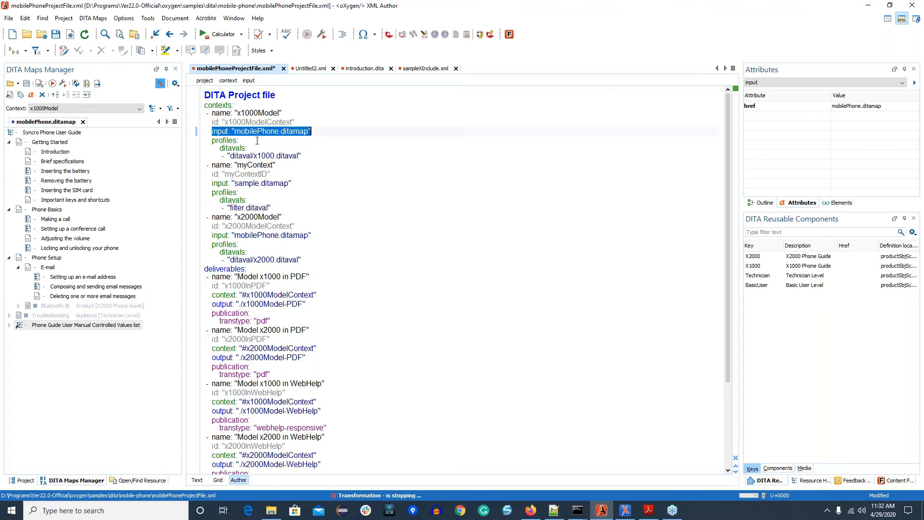
Step: Show the project file in Text mode and switch to the PDF presentation, advancing to the DITA Publishing slide
click(197, 480)
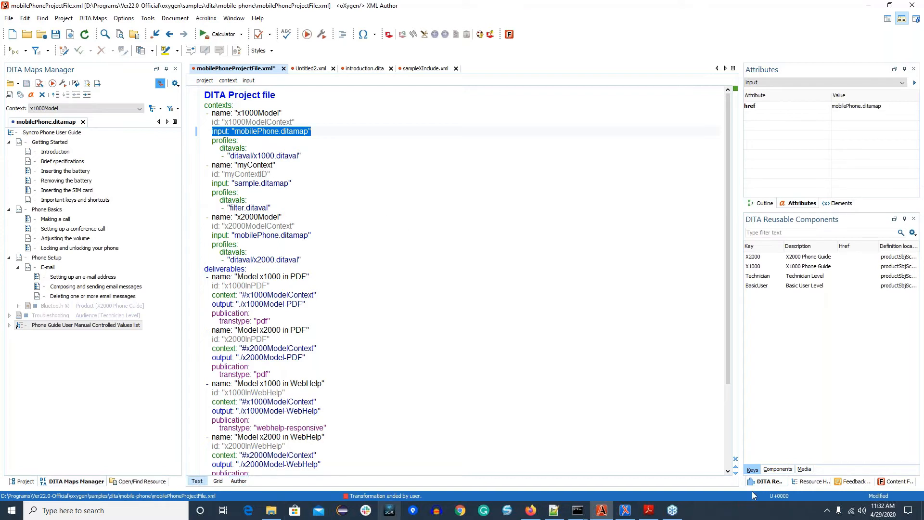
click(648, 511)
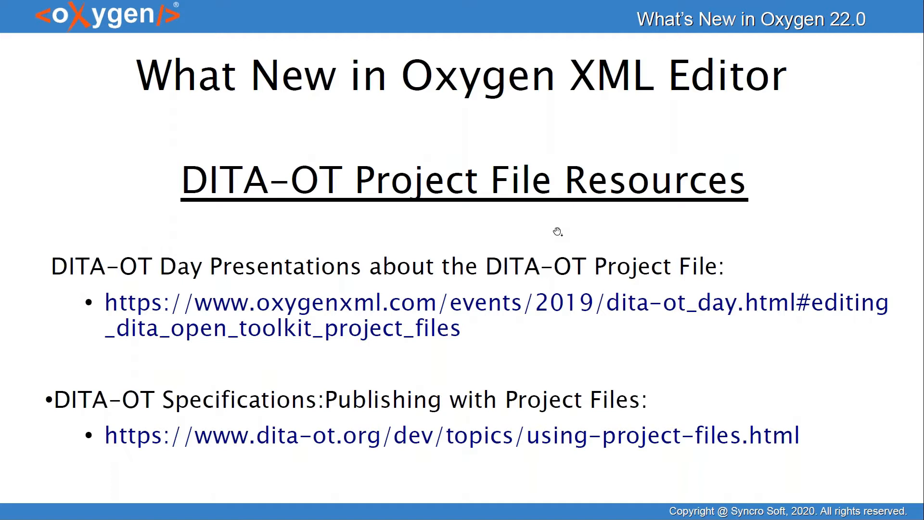
click(601, 222)
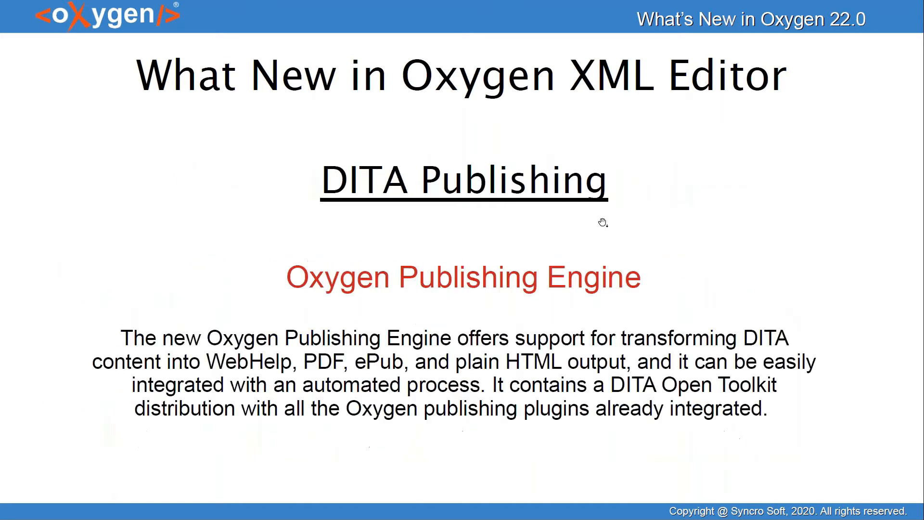
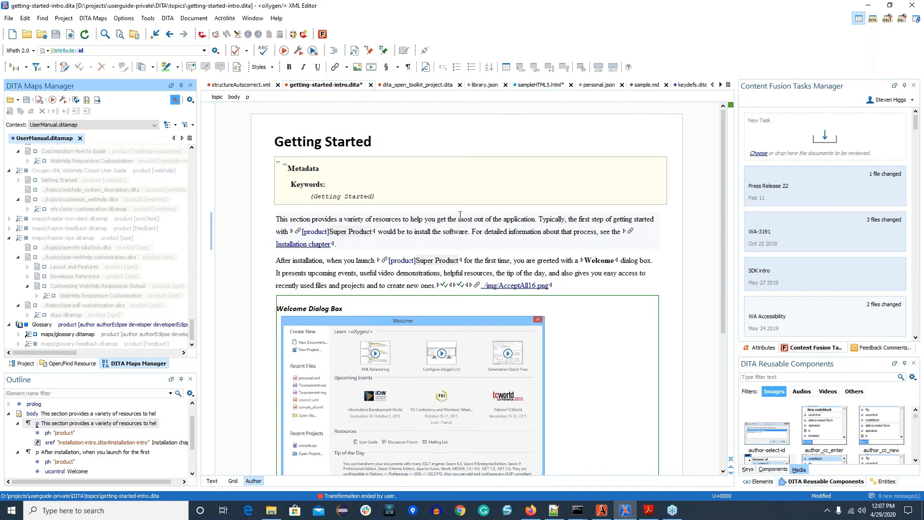
Step: Show the dita_open_toolkit_project.dita topic and add it to a new Content Fusion review task
scroll(460, 215, up, 4)
click(408, 85)
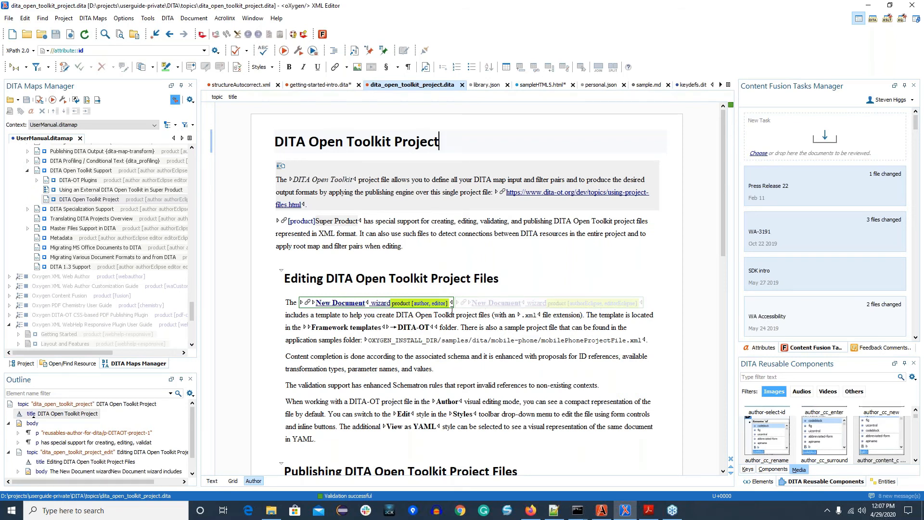
scroll(93, 238, up, 3)
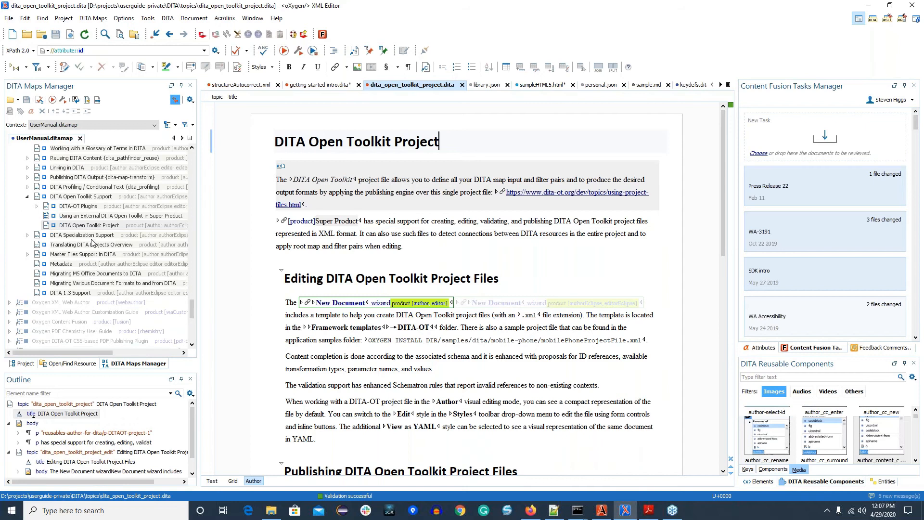
right_click(521, 139)
click(564, 144)
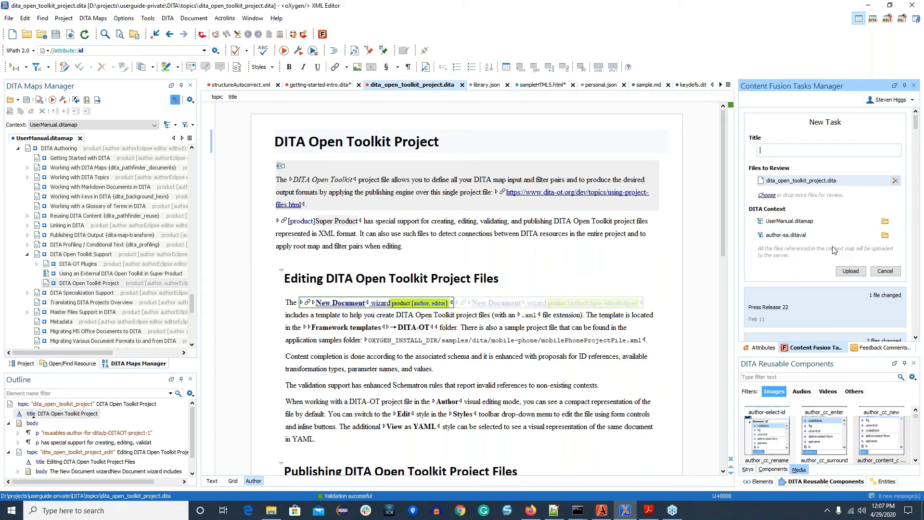
Step: Title the review task Test, remove the UserManual.ditamap context map, and upload the task without saving the open files
text(Test)
mouse_move(864, 226)
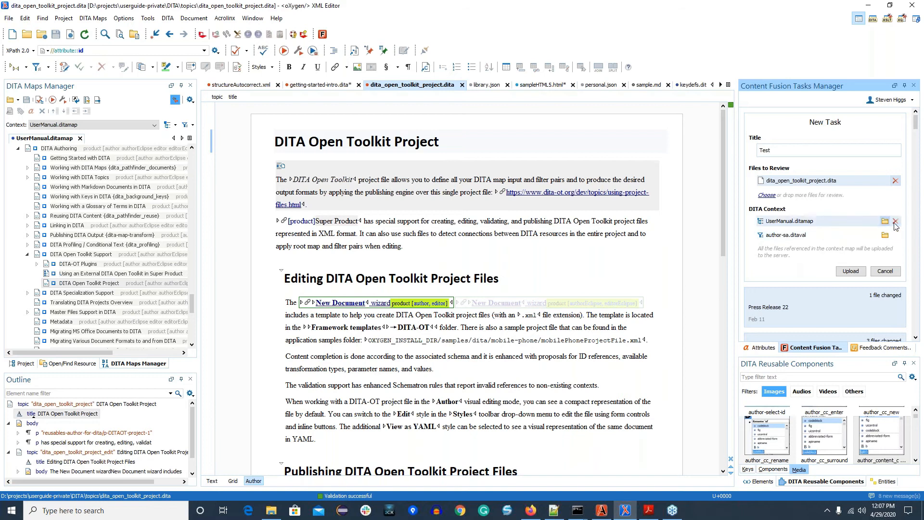
click(896, 222)
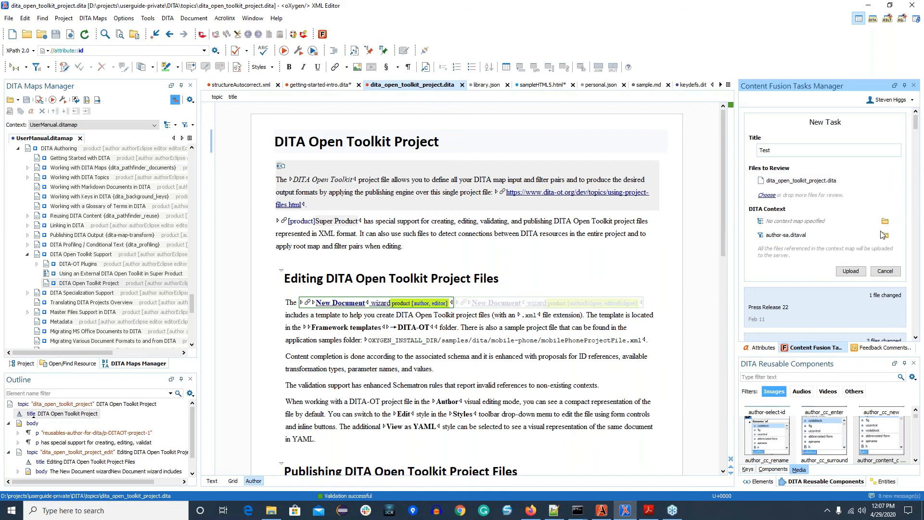
click(850, 271)
click(480, 265)
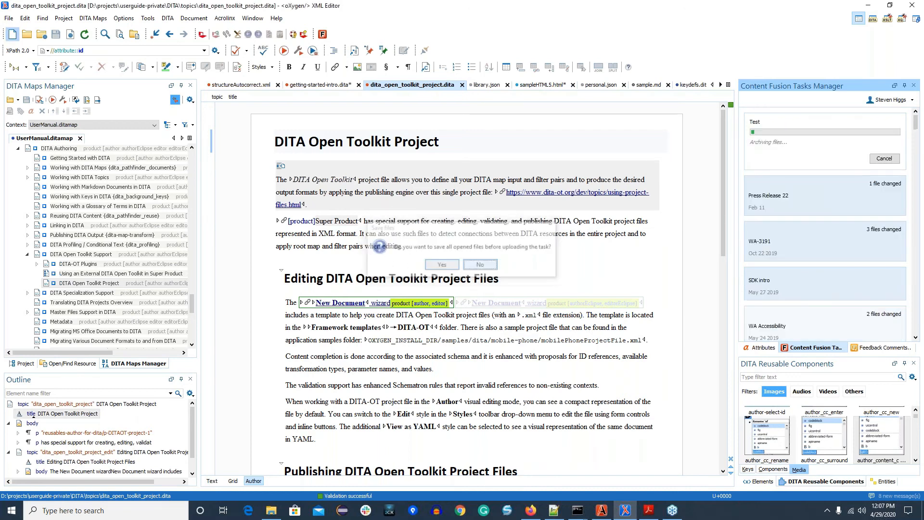
Step: Open the uploaded Test task in the browser and examine how its DITA Open Toolkit Project file is filtered
click(753, 180)
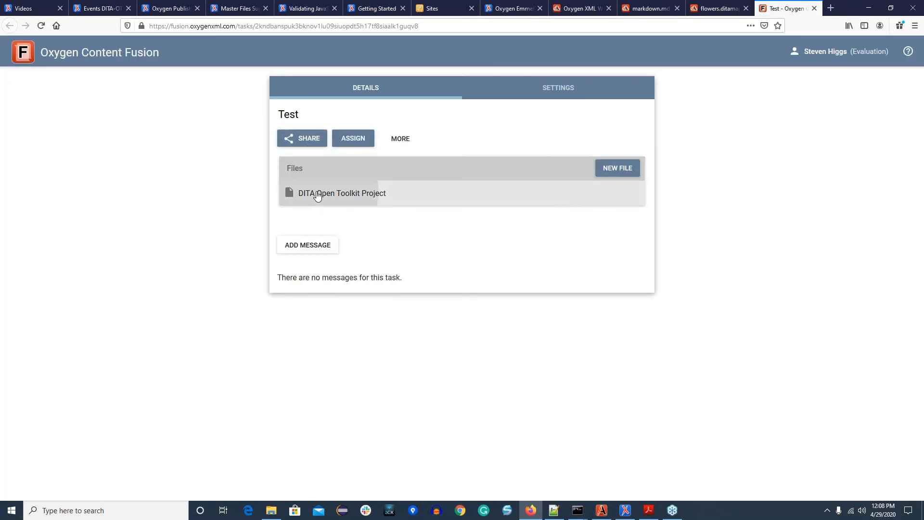
click(436, 193)
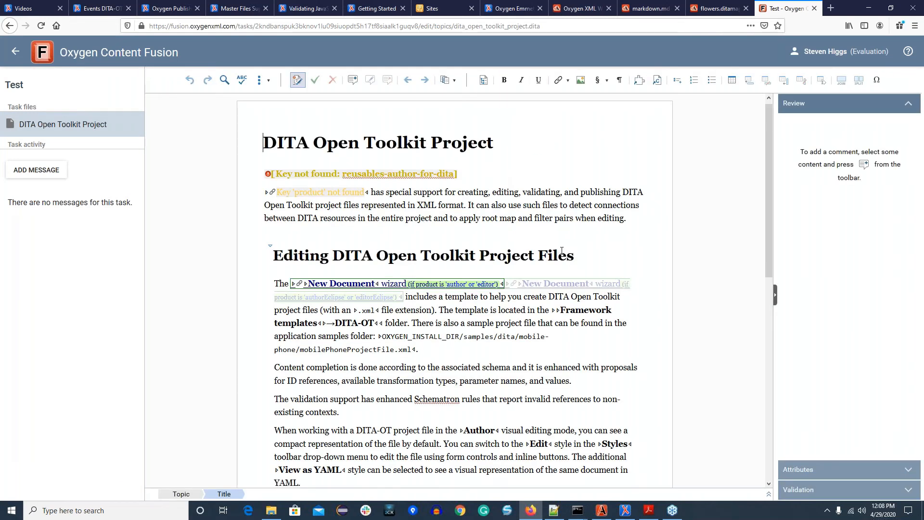
scroll(562, 250, down, 1)
scroll(551, 247, down, 3)
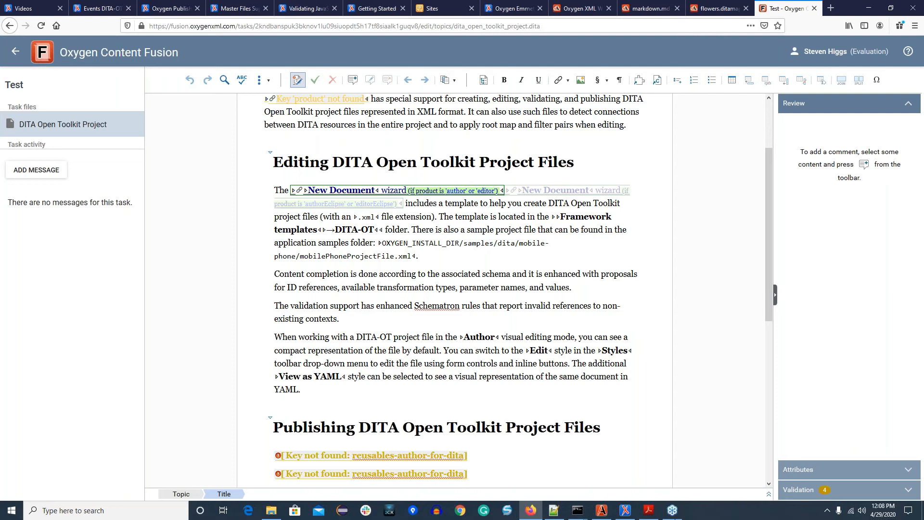
Step: Advance the PDF presentation to the Detect Files Referenced in Non-DITA Files slide and switch to Oxygen XML Author
click(649, 512)
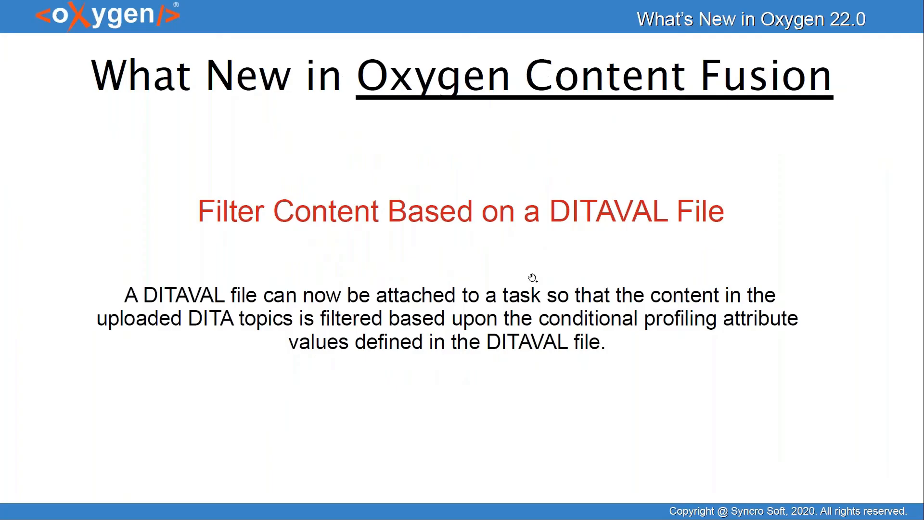
click(553, 392)
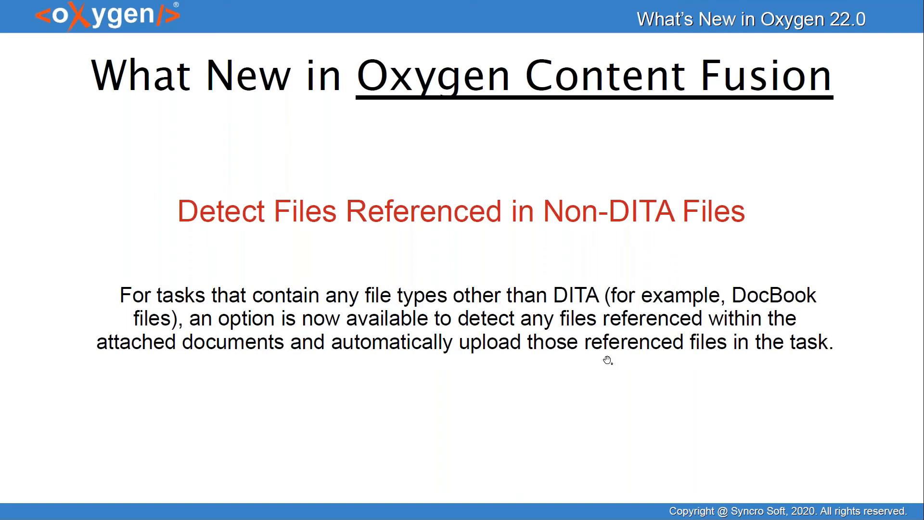
key(alt+Tab)
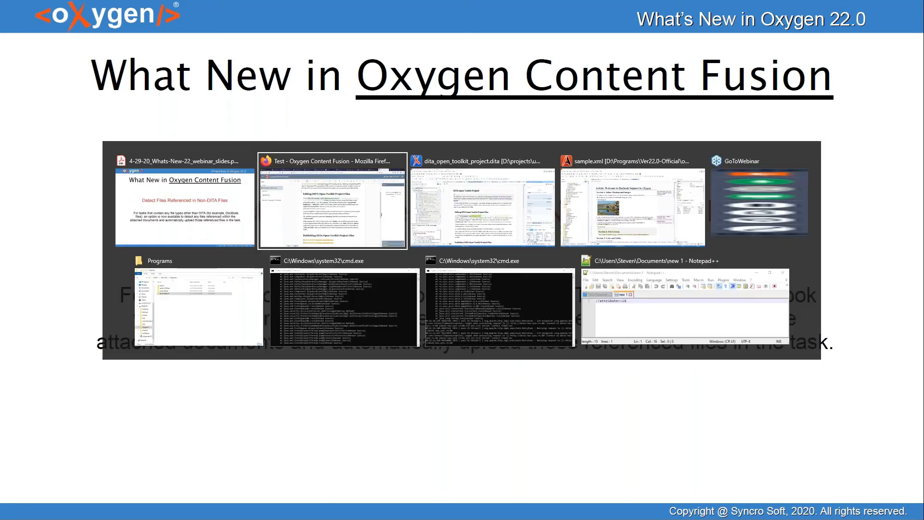
key(alt+Tab)
key(alt+Tab)
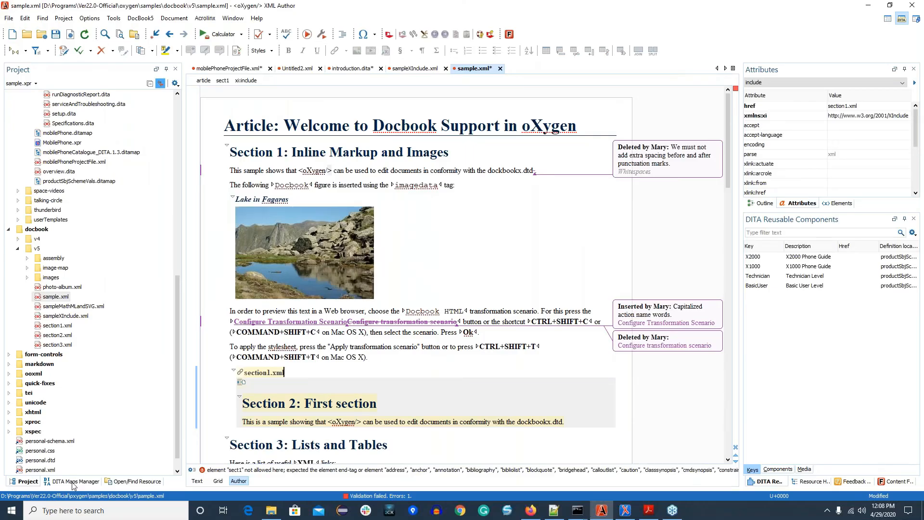
Step: Set the mobilePhone map's context to <Current map>, and replace the DITA Maps Manager view with the Content Fusion Tasks Manager
click(69, 481)
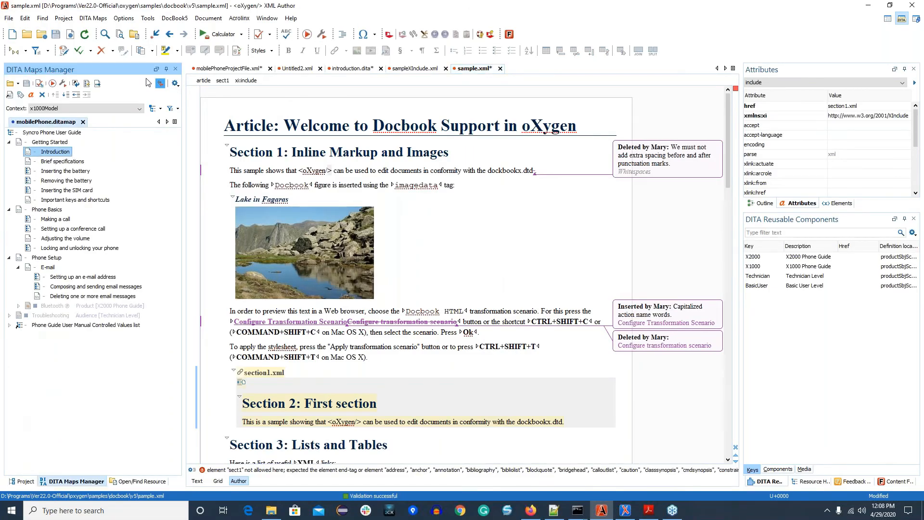
click(139, 109)
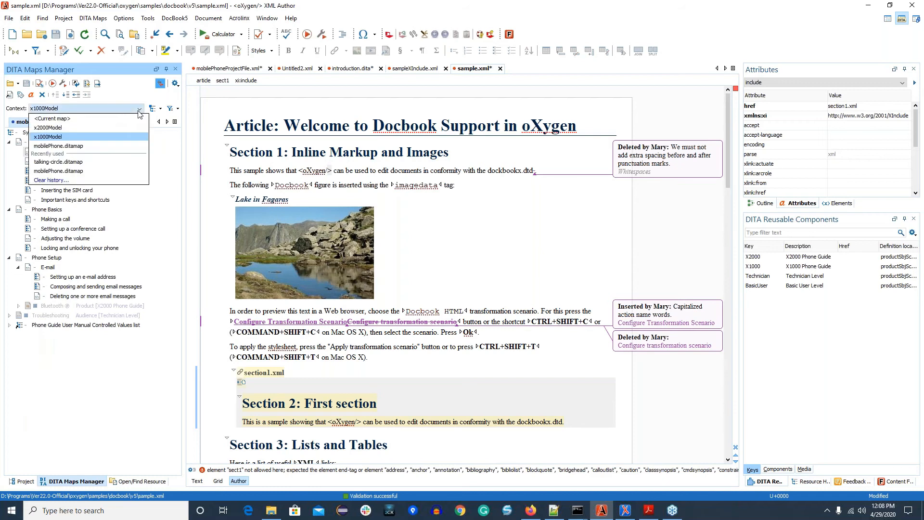
click(52, 119)
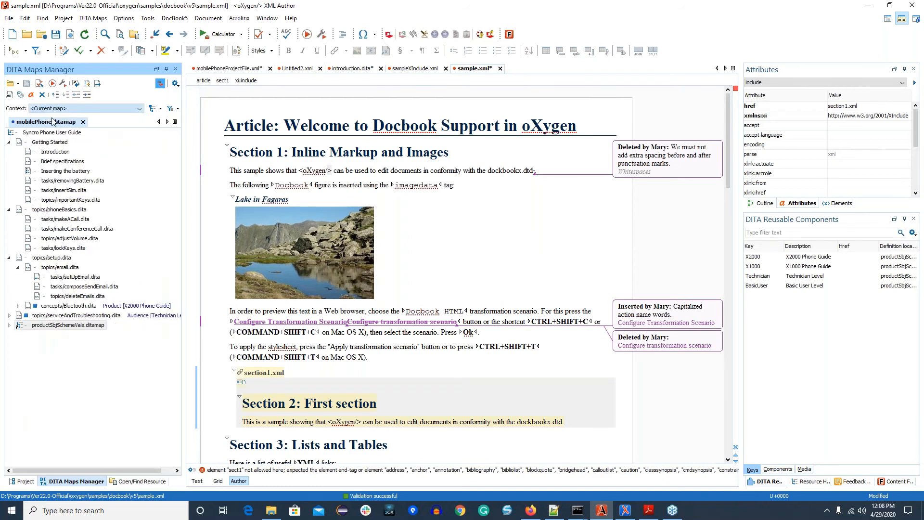
click(176, 71)
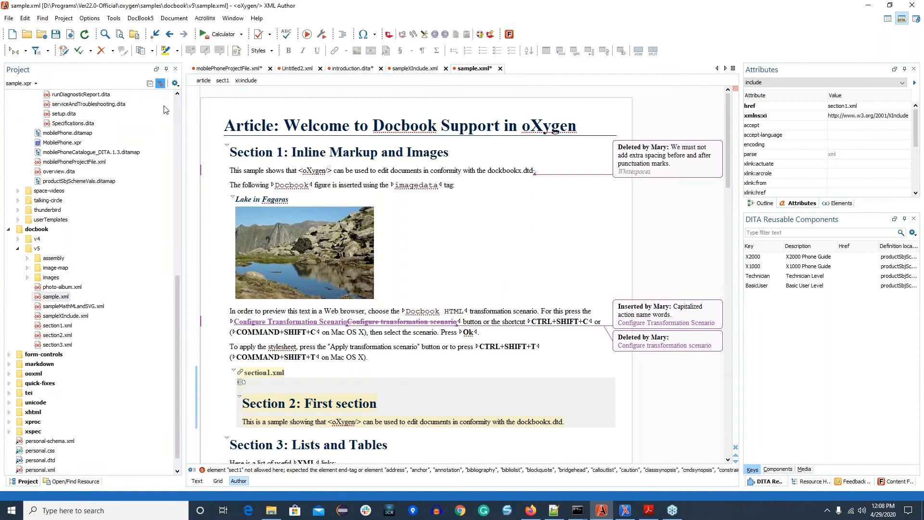
scroll(164, 110, up, 4)
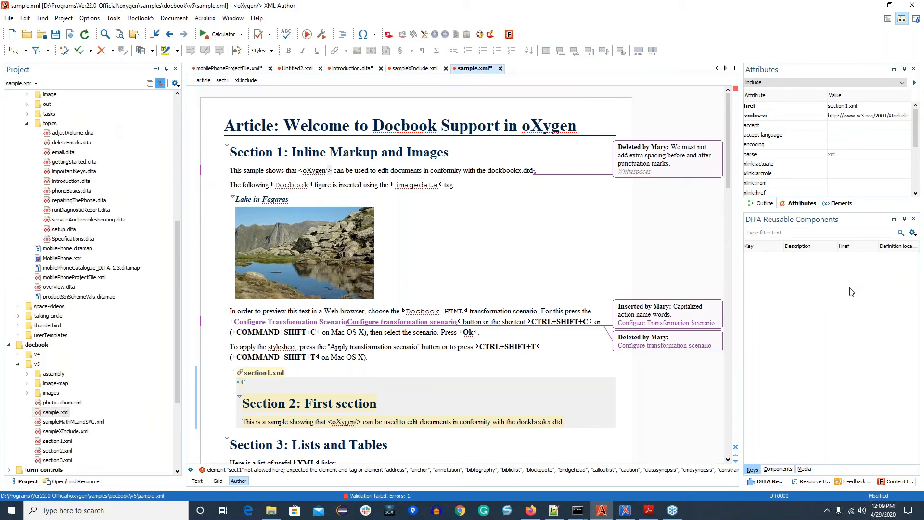
click(891, 482)
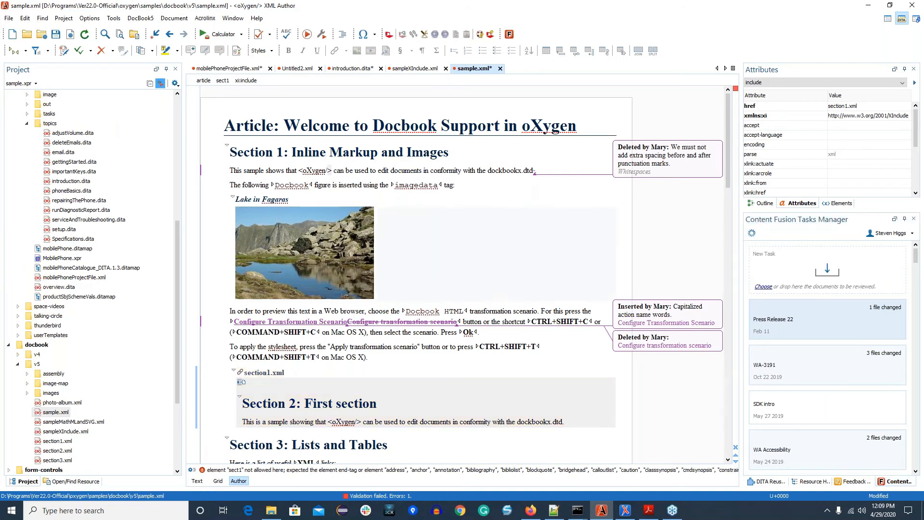
right_click(433, 210)
click(469, 215)
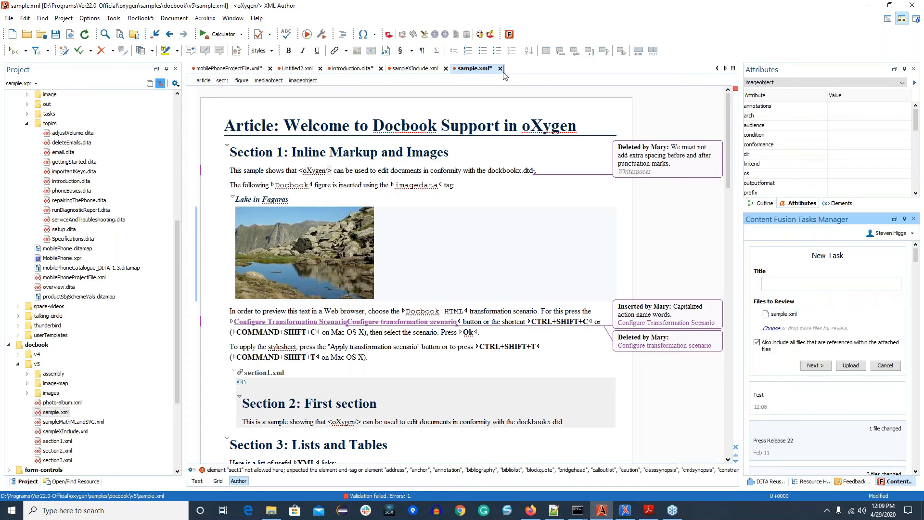
click(885, 366)
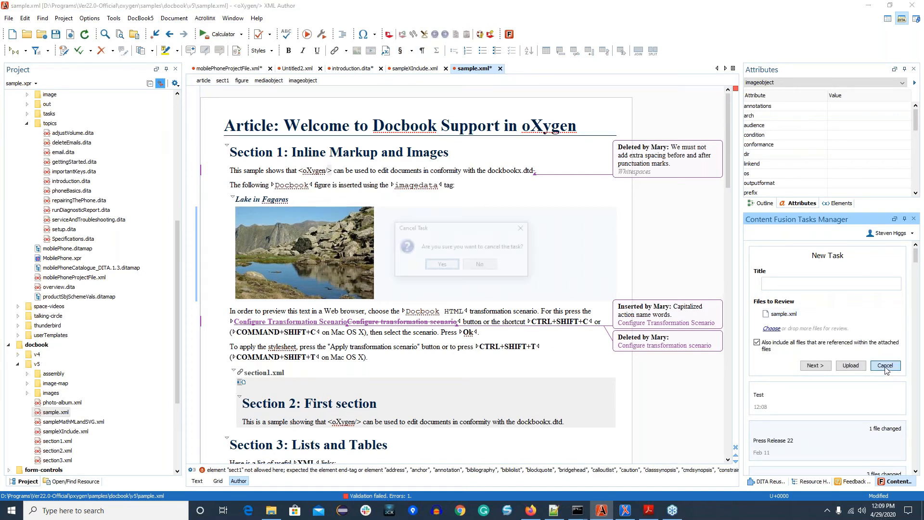
click(441, 265)
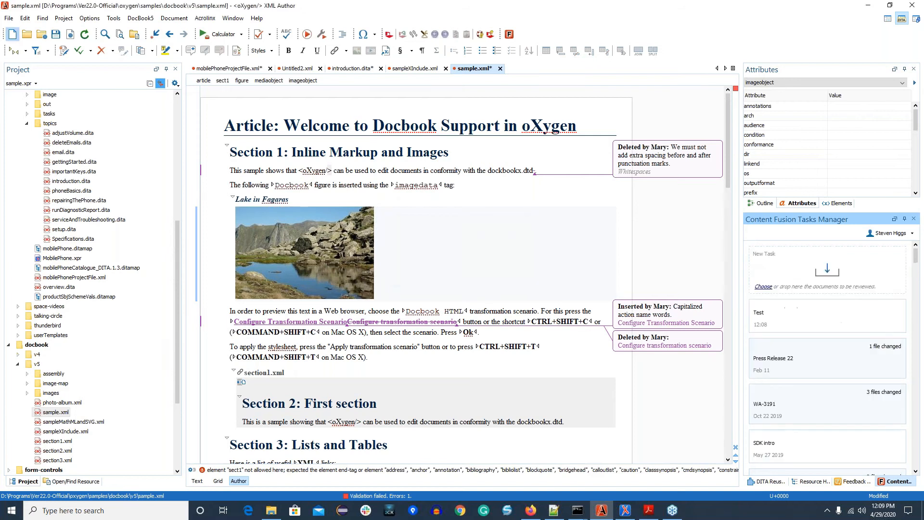
Step: Start a review task titled Test for sampleXInclude.xml, check its referenced files without saving the open files, and cancel the task
click(415, 68)
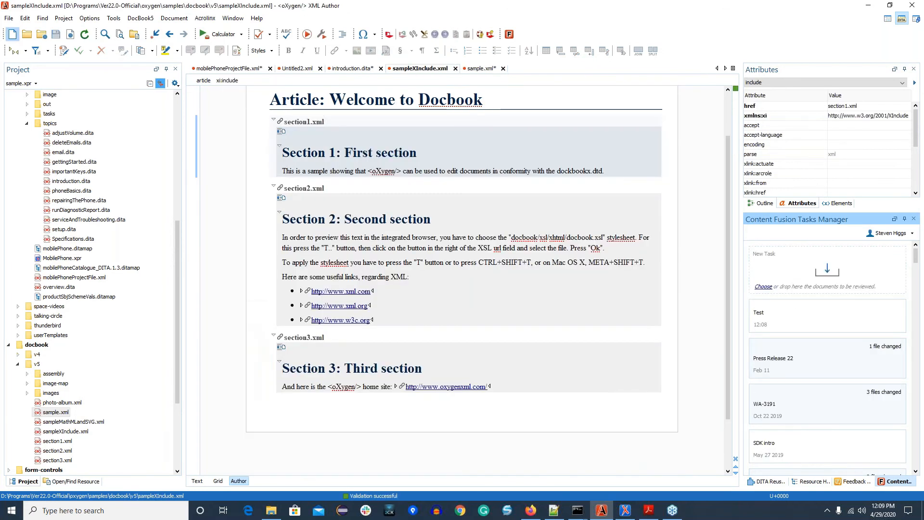
right_click(575, 117)
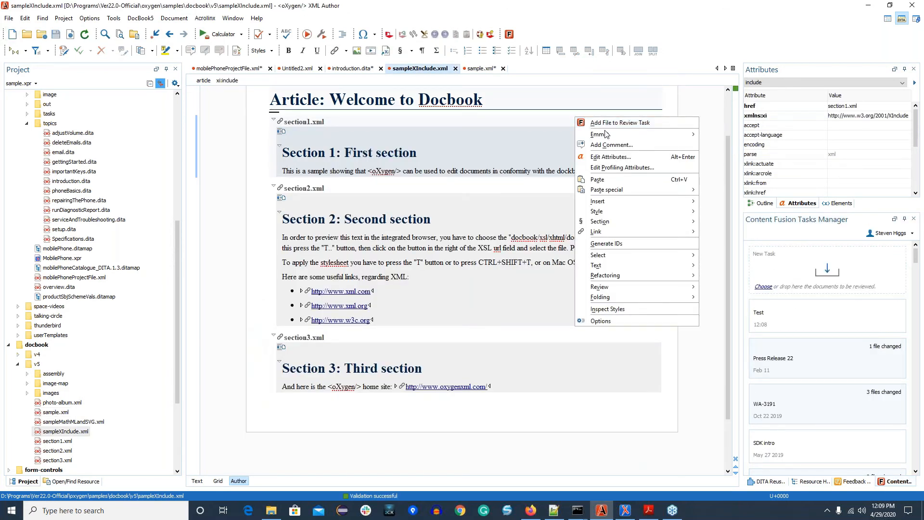
click(607, 123)
text(Test)
click(813, 365)
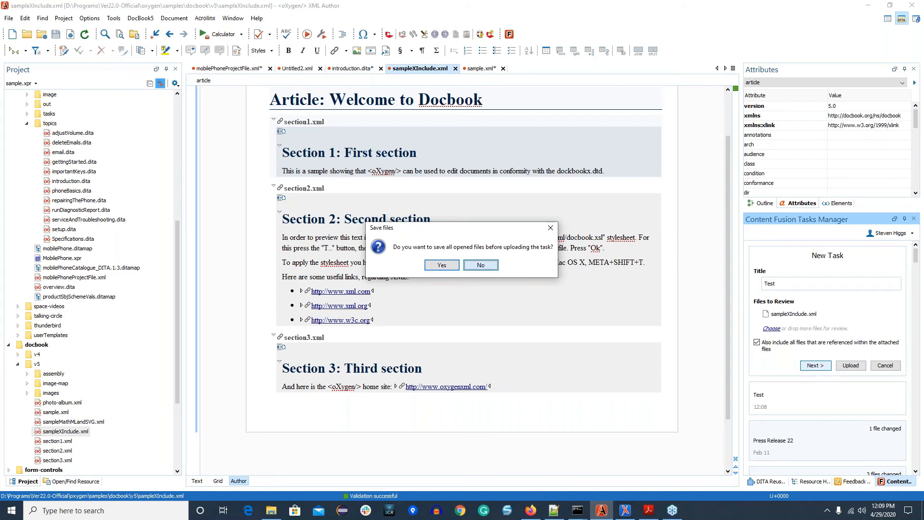
key(Return)
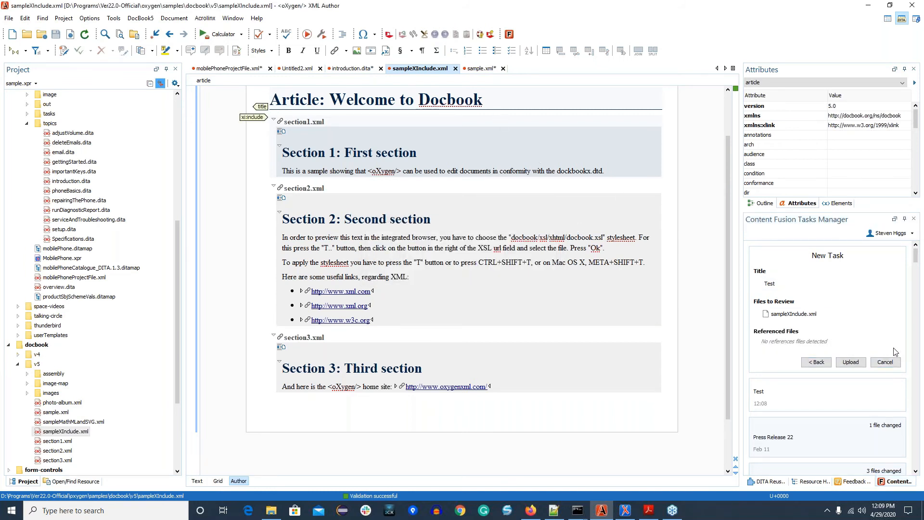
click(889, 362)
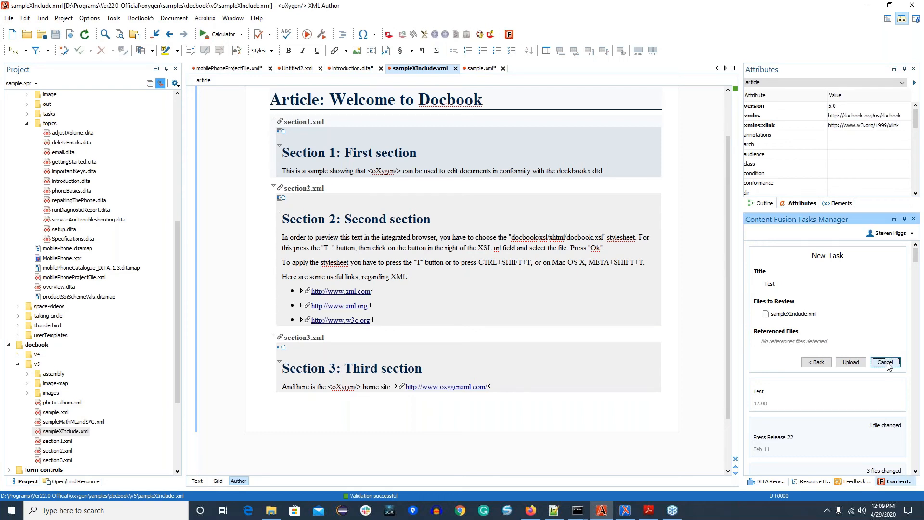
key(Return)
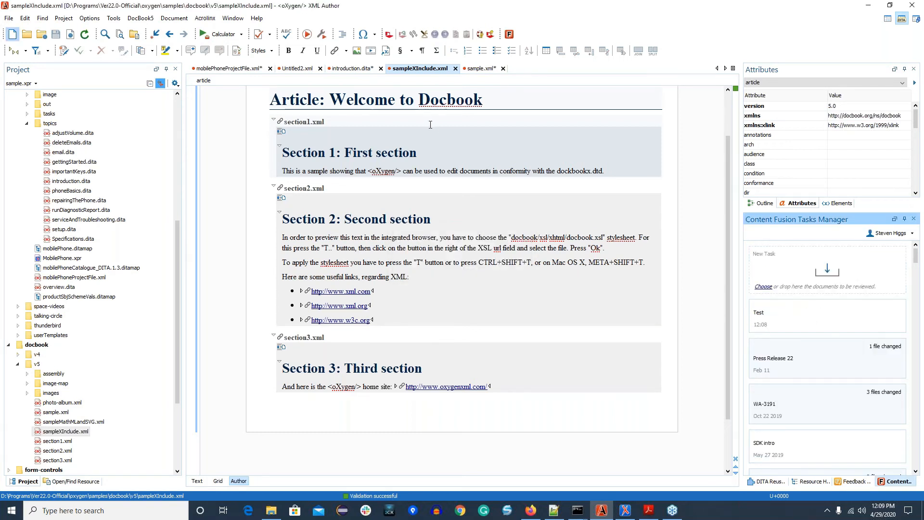
Step: Create a review task titled Test for sampleXInclude.xml with referenced files included, save all open files, and upload the task
click(510, 104)
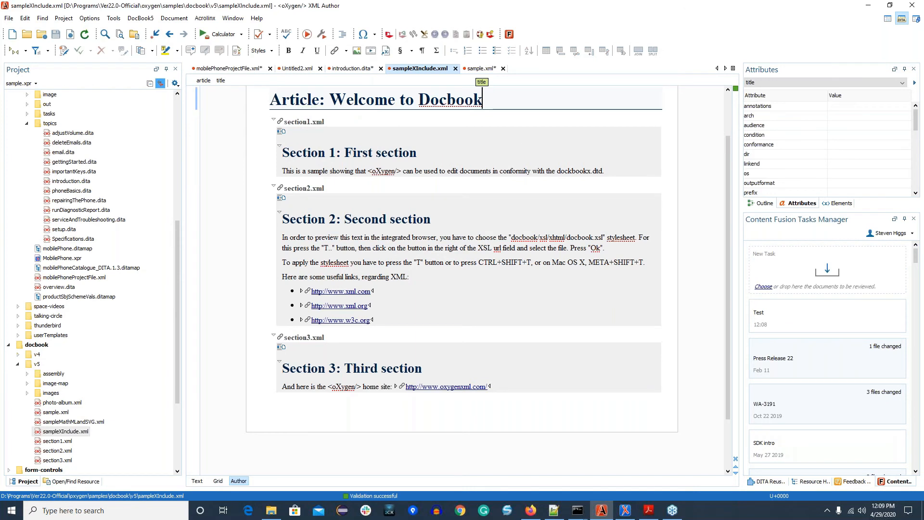
right_click(515, 105)
click(538, 110)
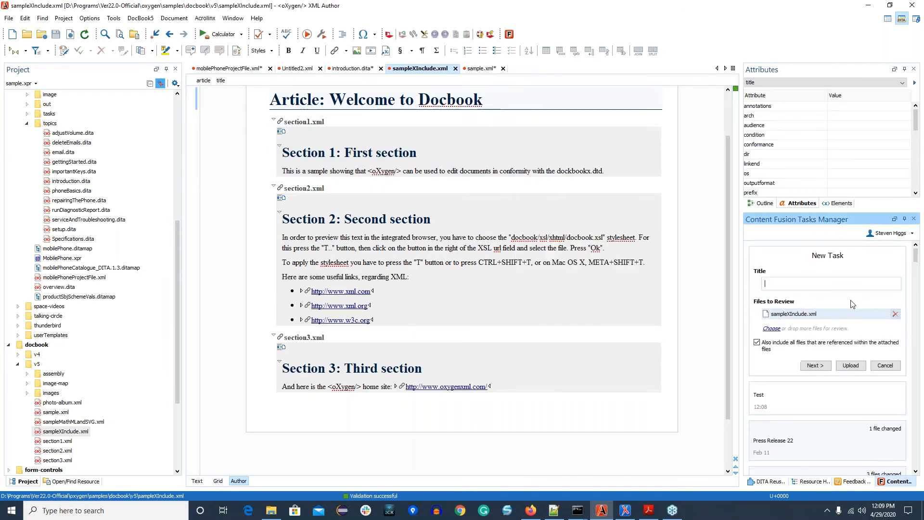
click(798, 280)
text(Test)
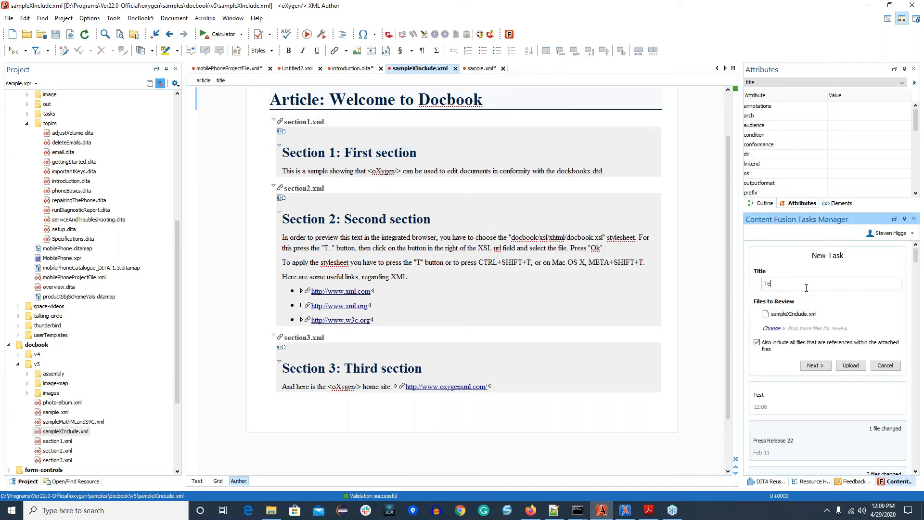
click(817, 365)
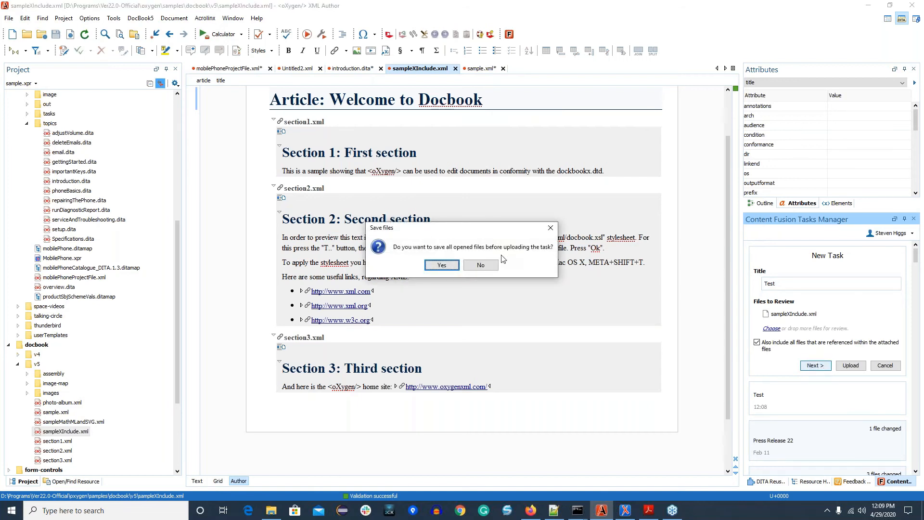
key(Return)
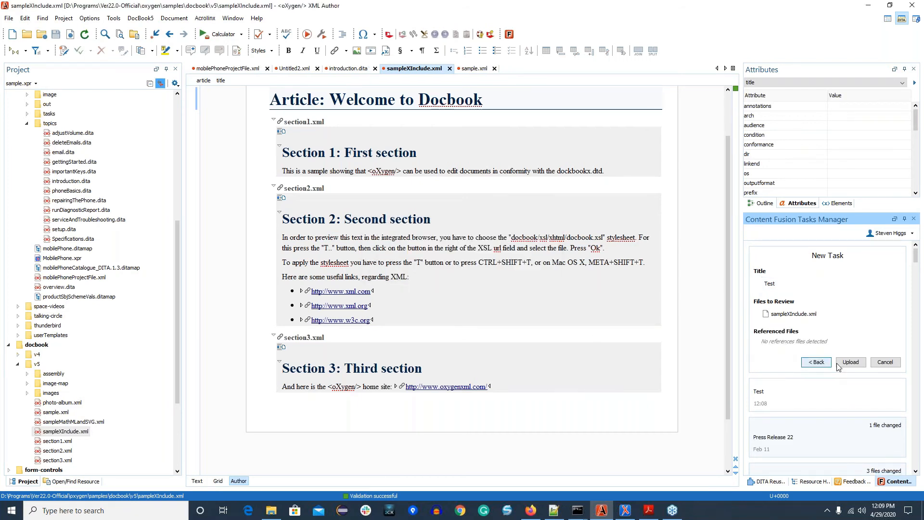
click(850, 363)
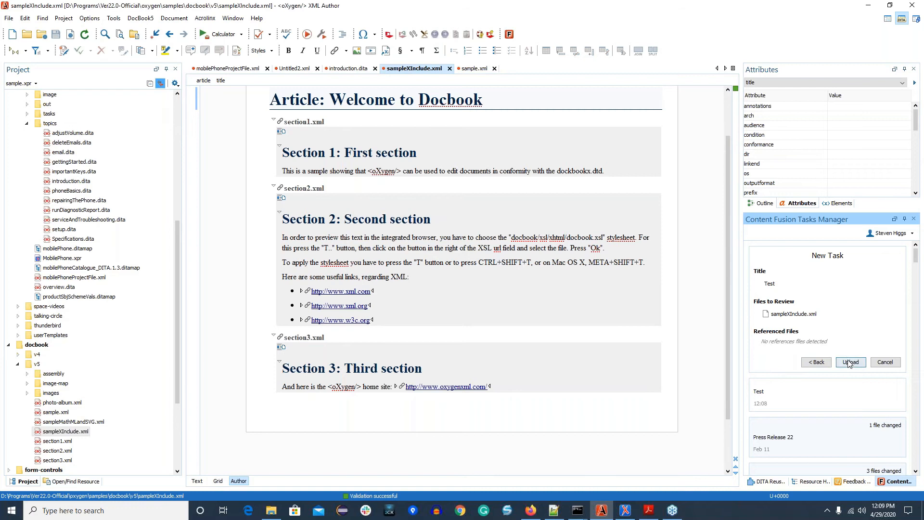
Step: Add sample.xml to the pending Test review task alongside sampleXInclude.xml, and upload the task
click(474, 68)
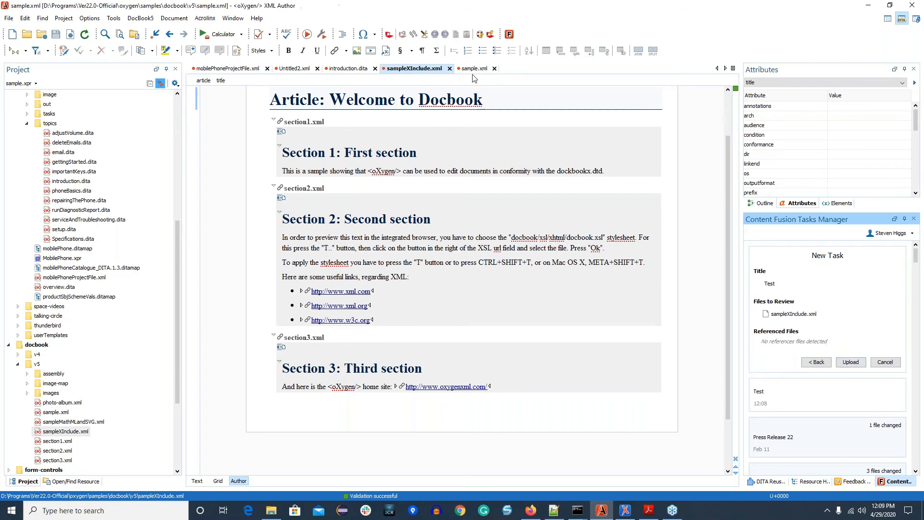
click(886, 362)
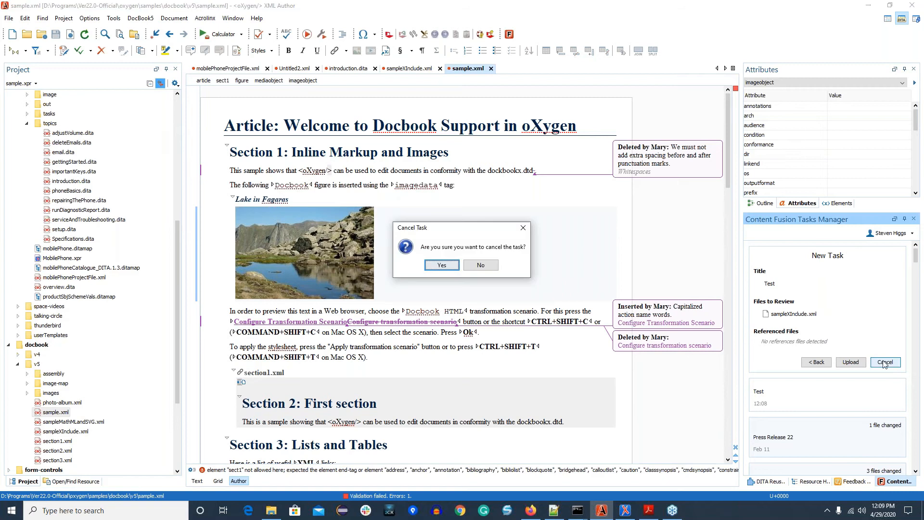
click(481, 265)
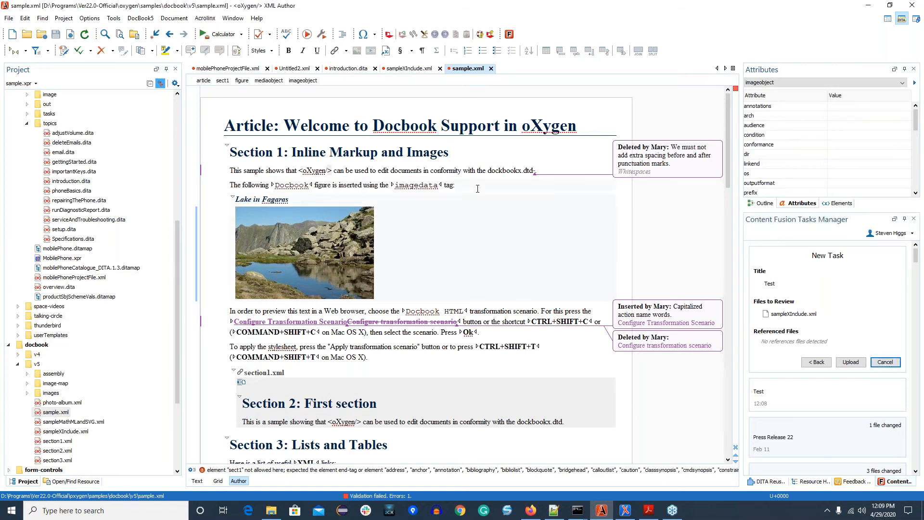
right_click(476, 189)
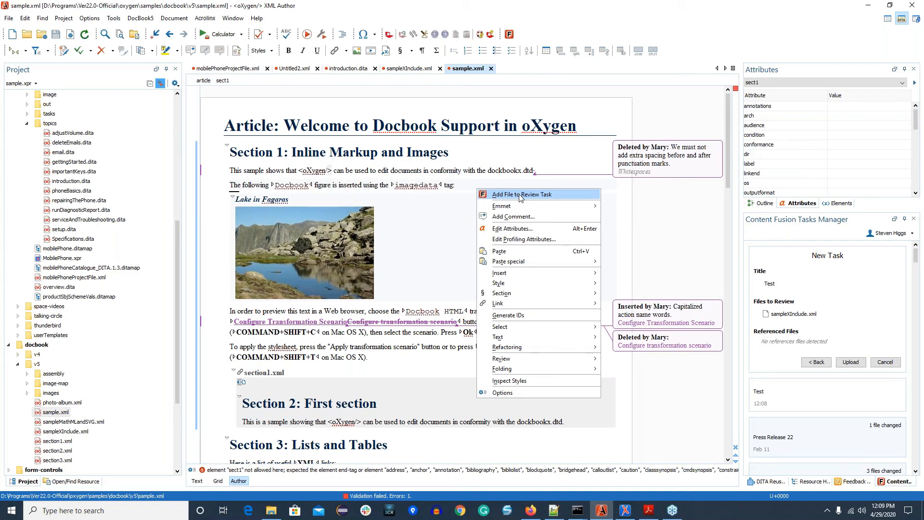
click(520, 195)
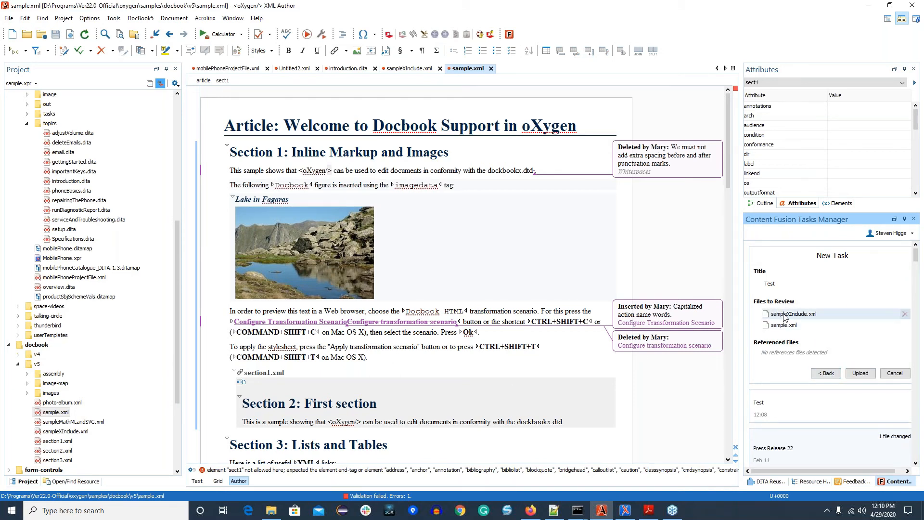
click(335, 403)
click(421, 402)
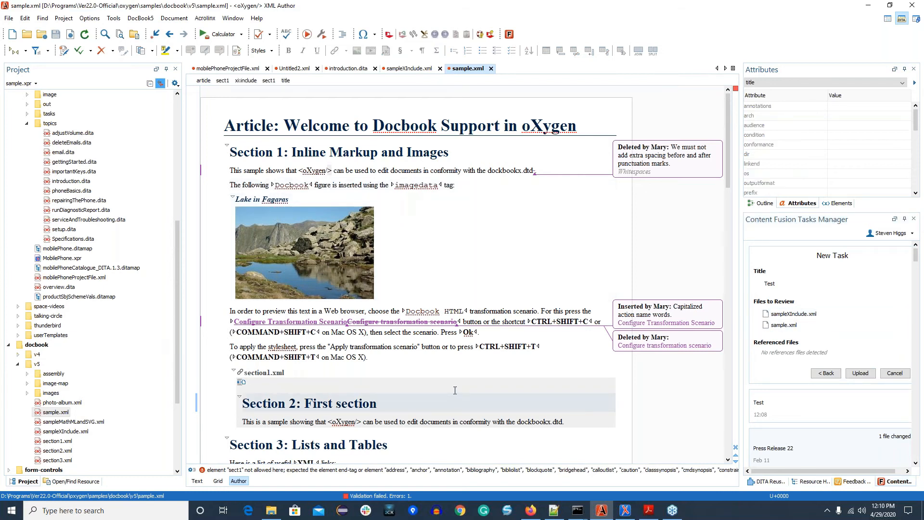
click(860, 373)
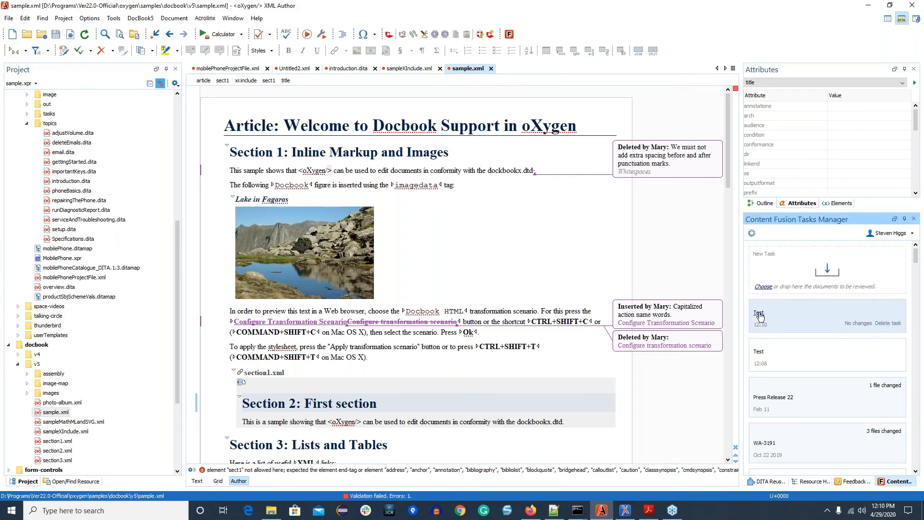
Step: Open the uploaded Test task in the browser, view both of its Docbook files, and close the task's page
click(759, 314)
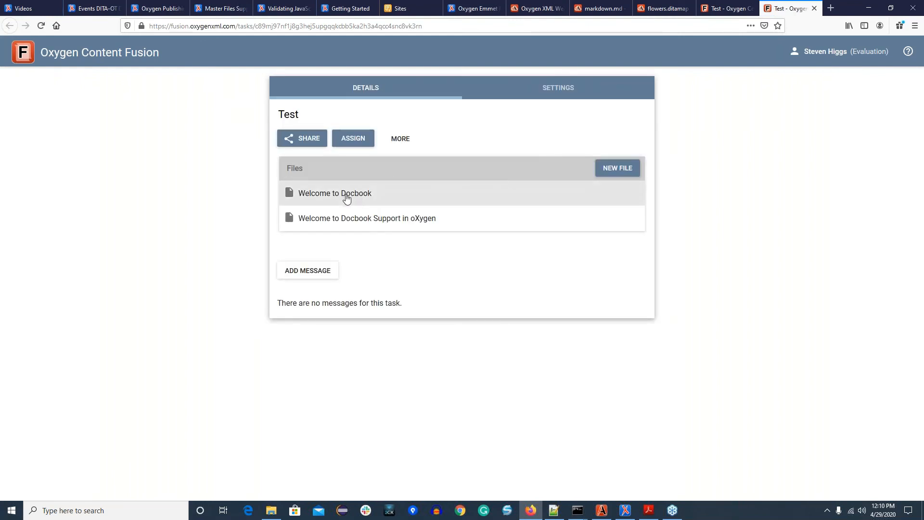
click(335, 195)
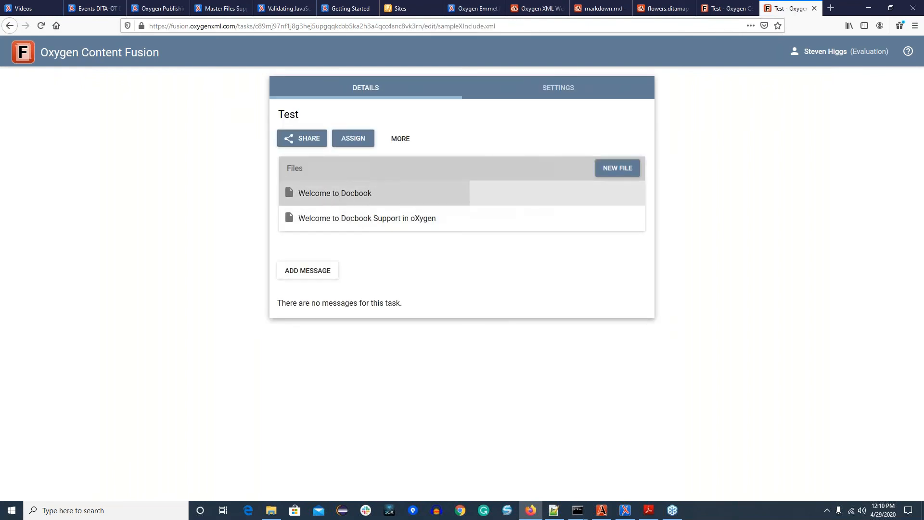
click(68, 150)
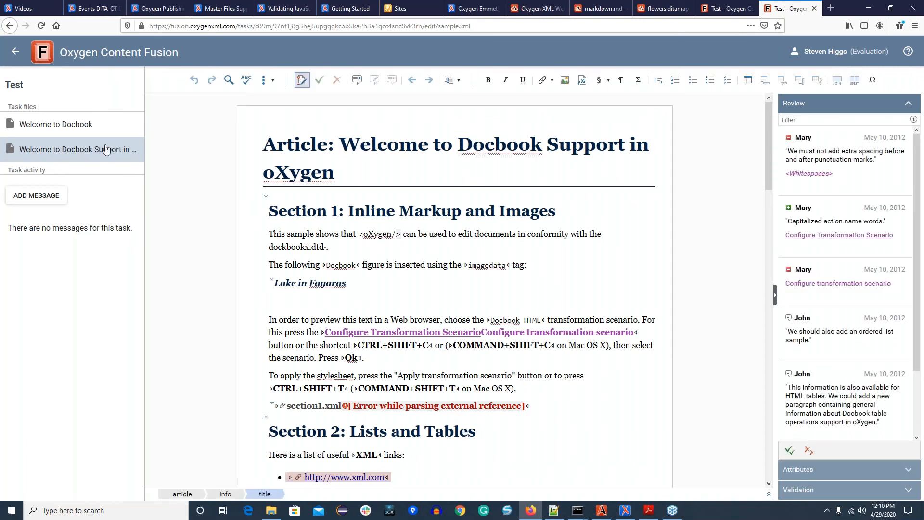
click(46, 128)
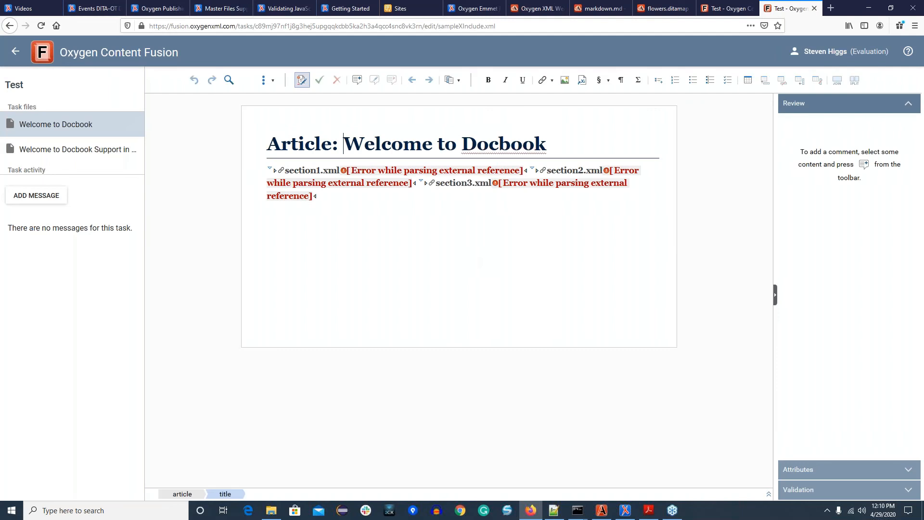
click(814, 9)
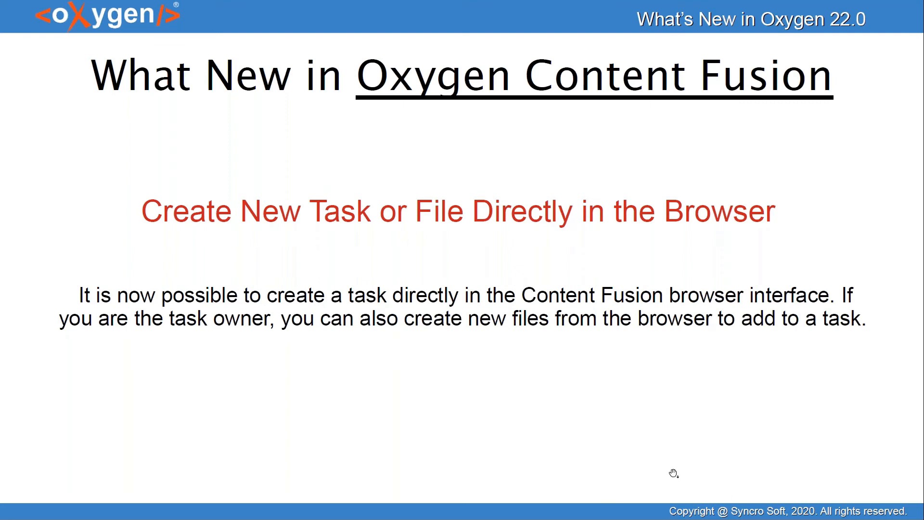
Step: Switch to Content Fusion in the browser, open the task list, and create a new task titled My Task
key(alt+Tab)
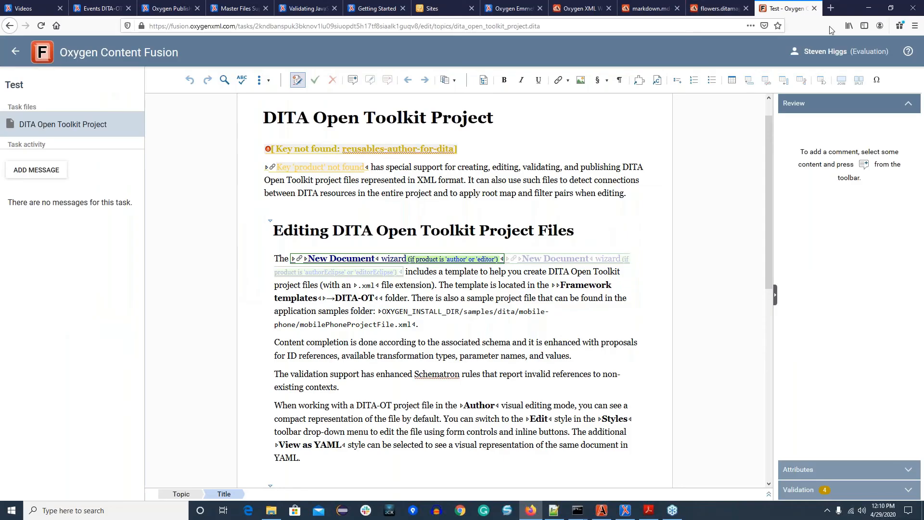
click(849, 51)
click(868, 98)
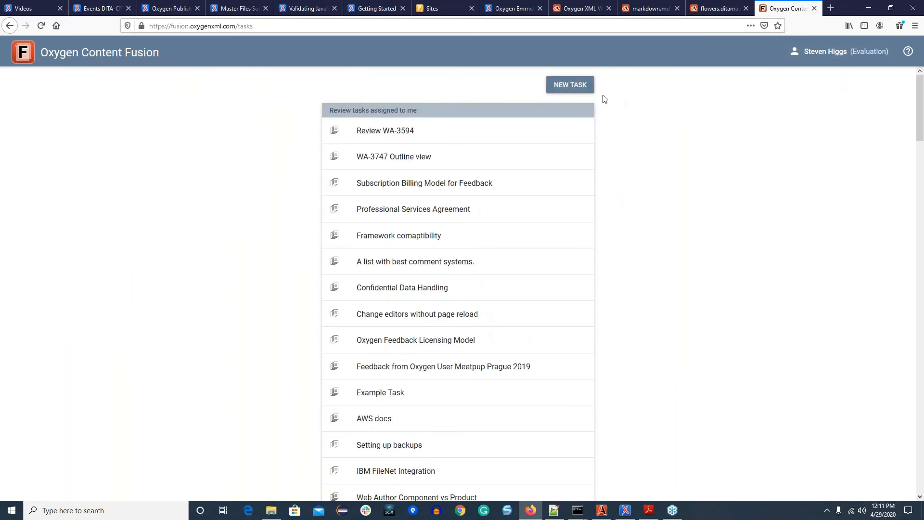
click(565, 92)
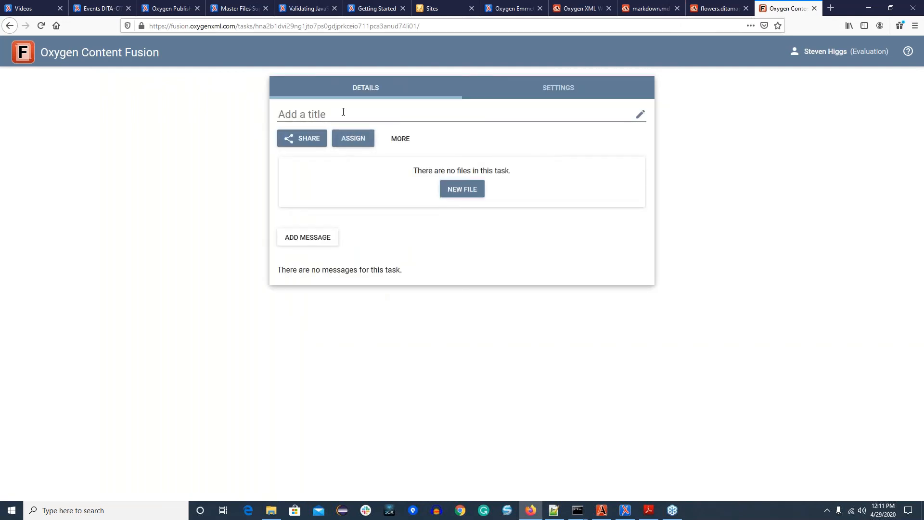
text(My Task)
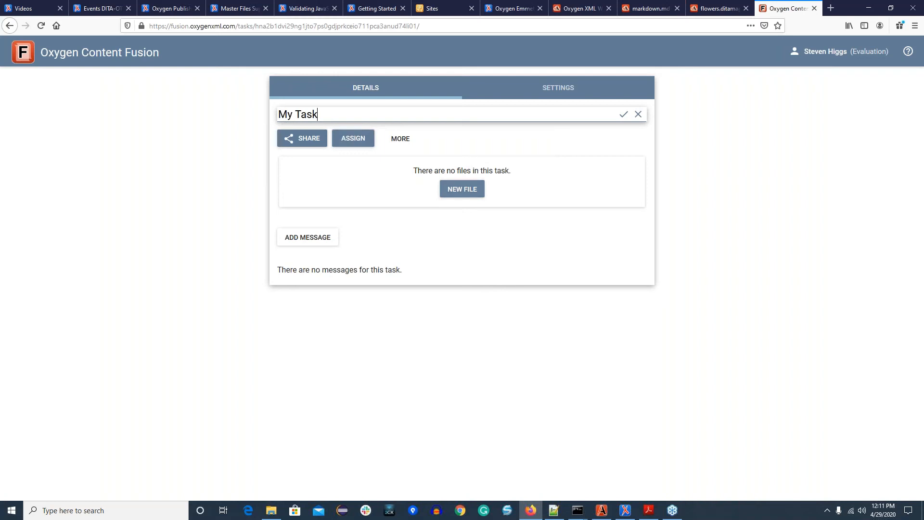
Step: Add a new file titled My Doc to My Task from the Markdown File template
click(447, 189)
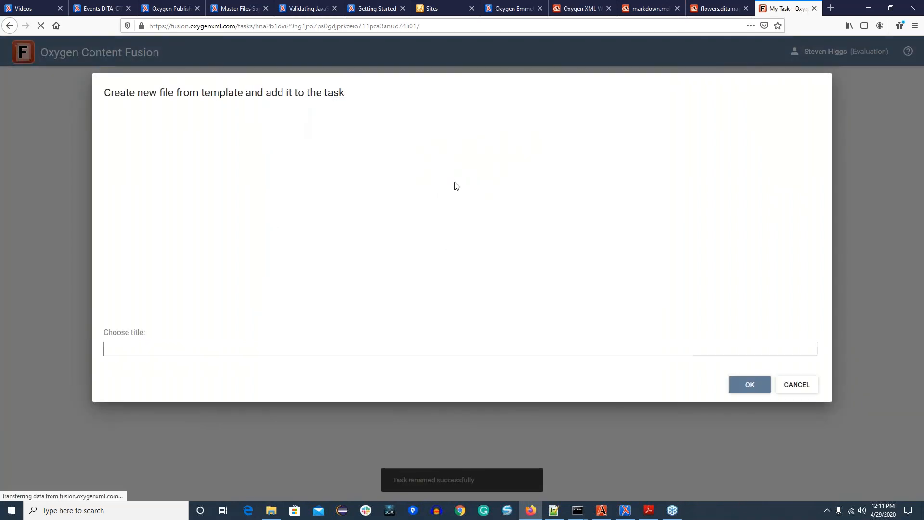
click(216, 251)
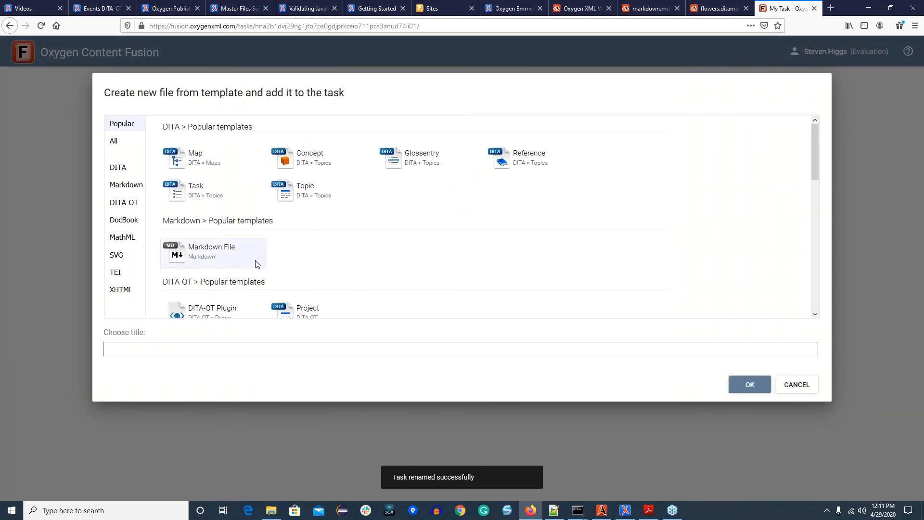
click(201, 345)
text(My DOc)
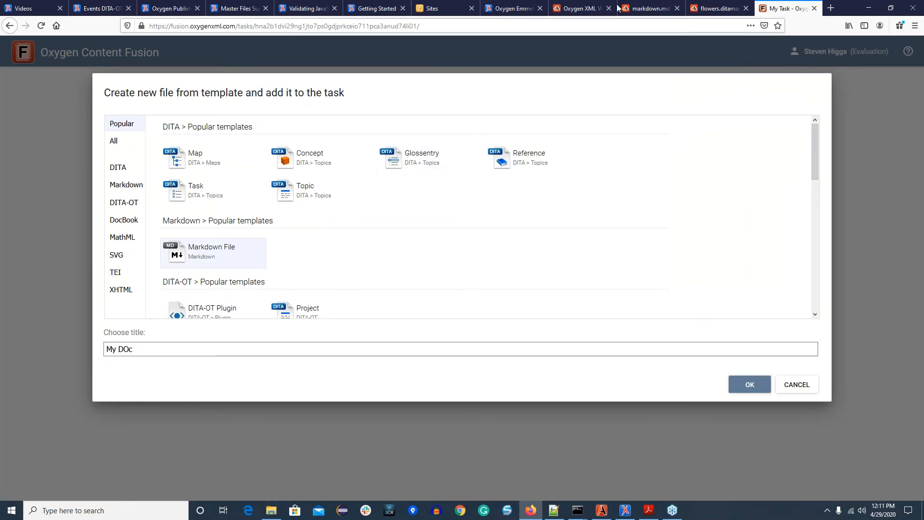
key(BackSpace)
key(BackSpace)
text(oc)
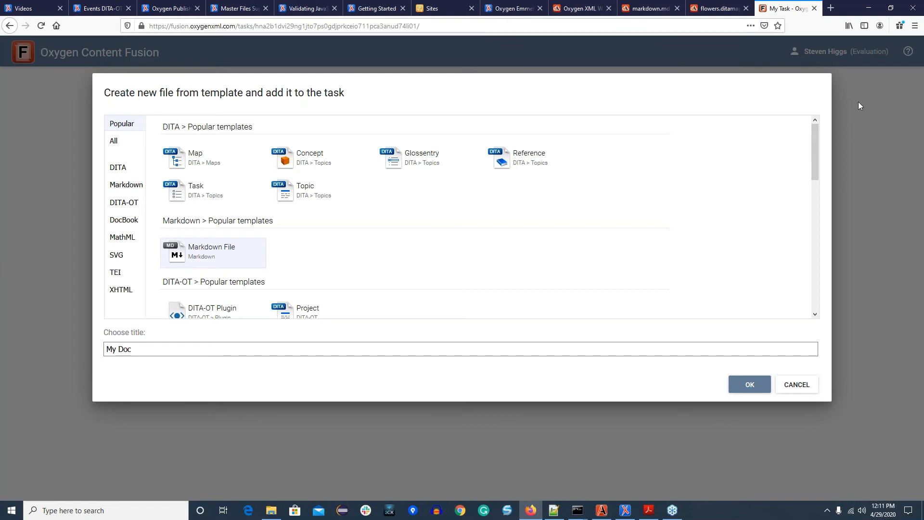
click(741, 384)
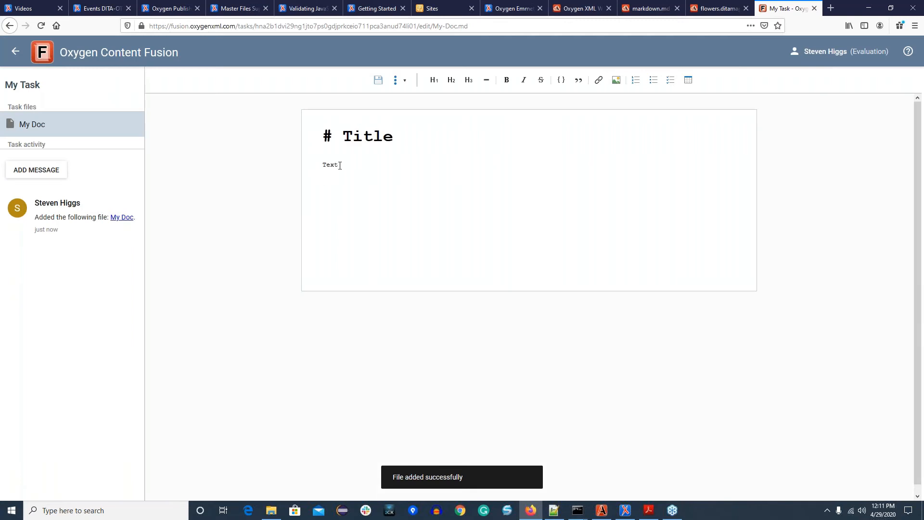
Step: Extend My Doc's body text to read "Text content", save the document, and return to the task details
text(content)
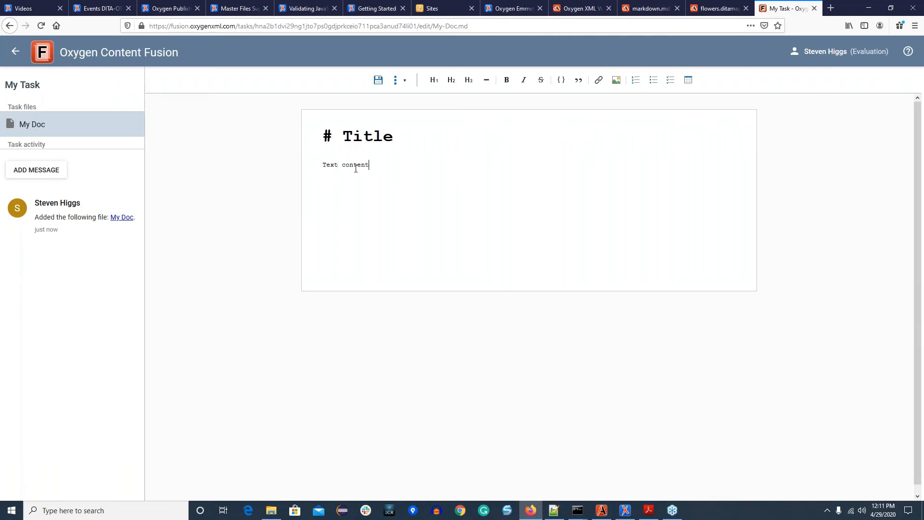
click(378, 80)
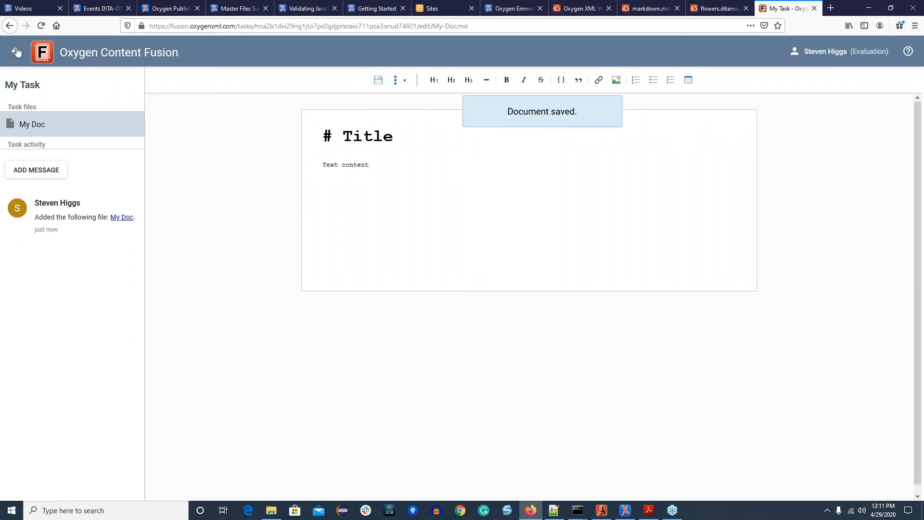
click(13, 54)
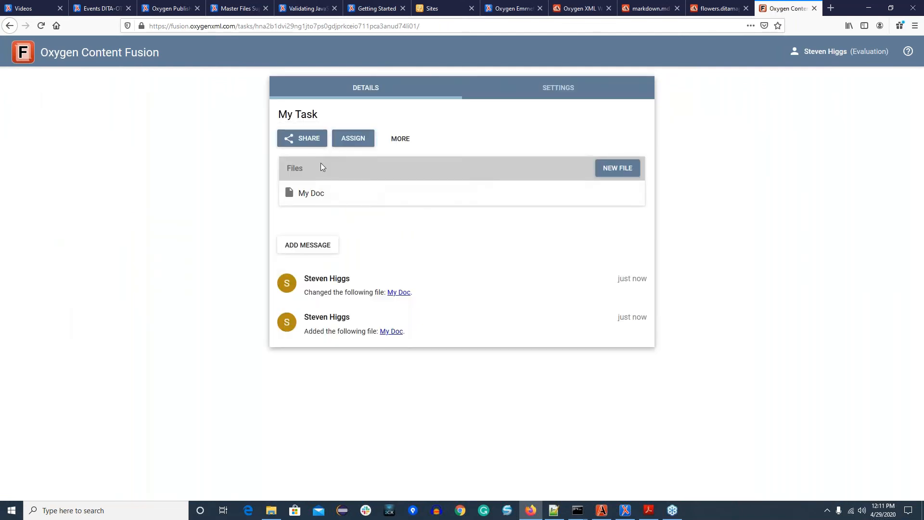
Step: Copy the sharing link of My Task and close the sharing dialog
click(306, 142)
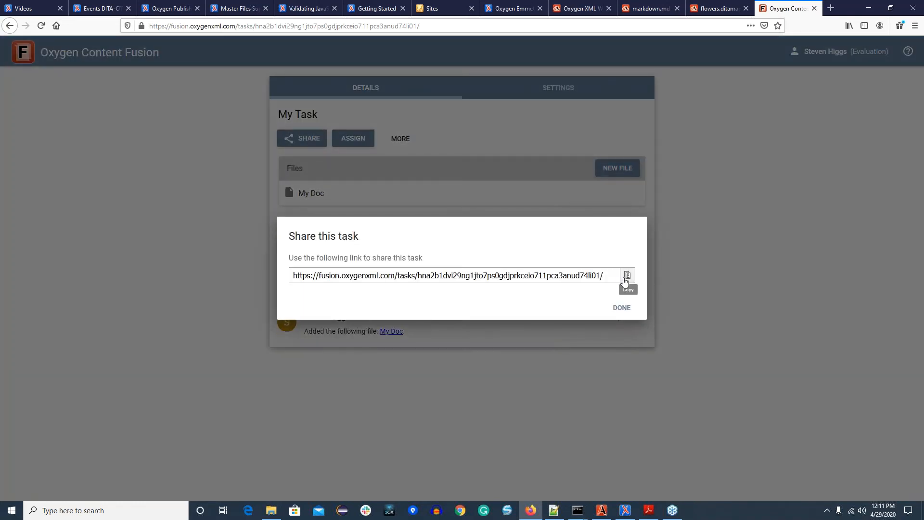
click(627, 275)
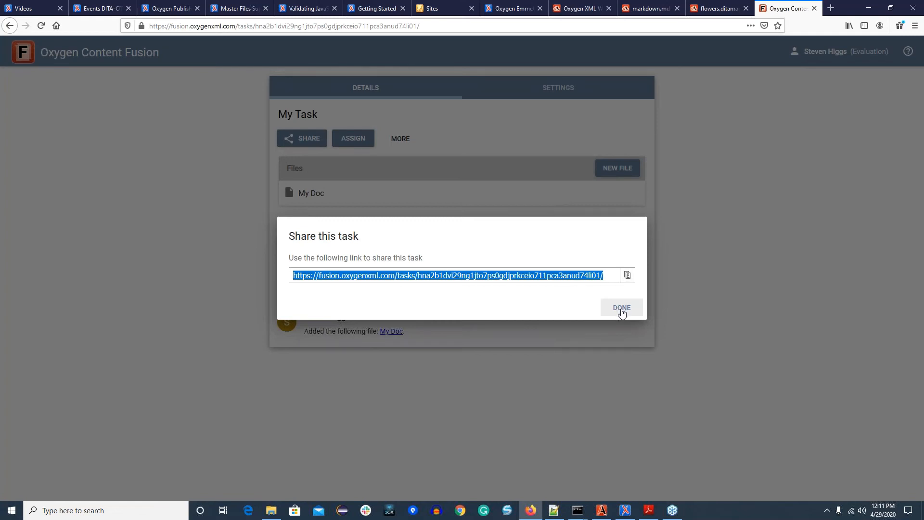
click(621, 311)
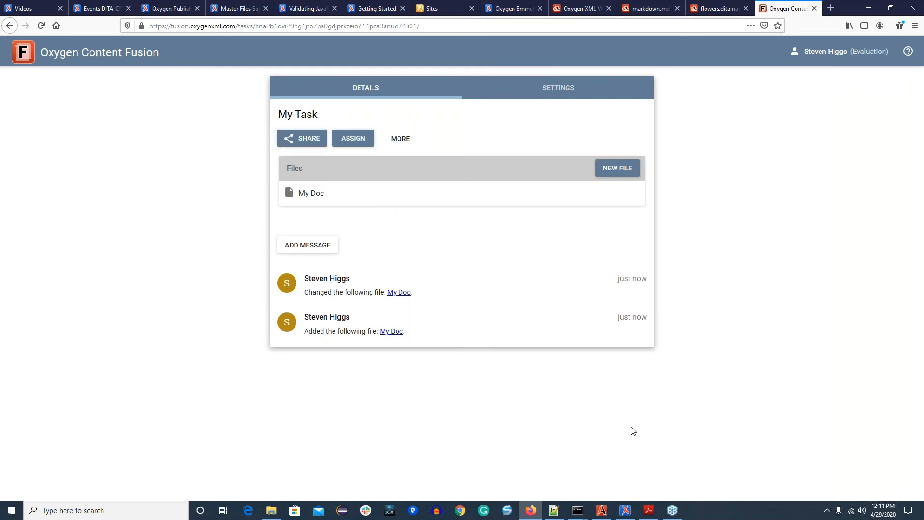
Step: Switch to Oxygen XML Author and check the My Task entry in the Content Fusion Tasks Manager
click(607, 513)
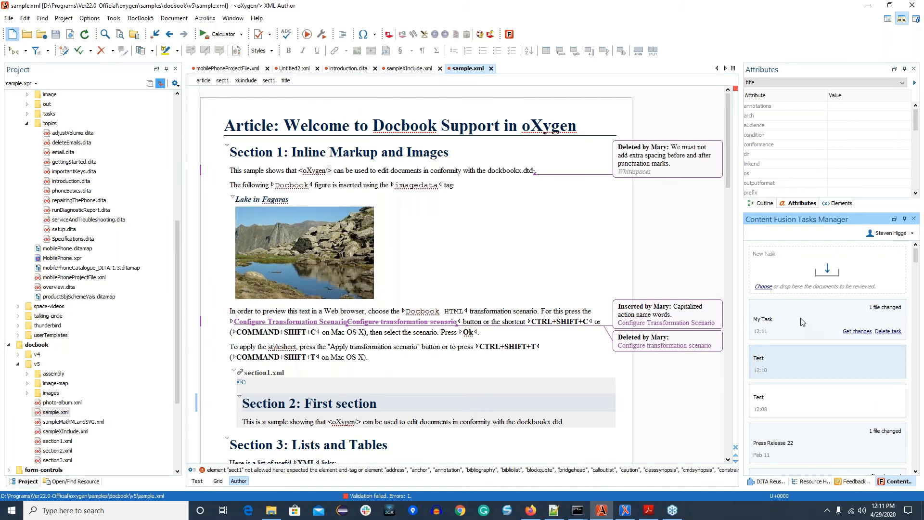
click(808, 318)
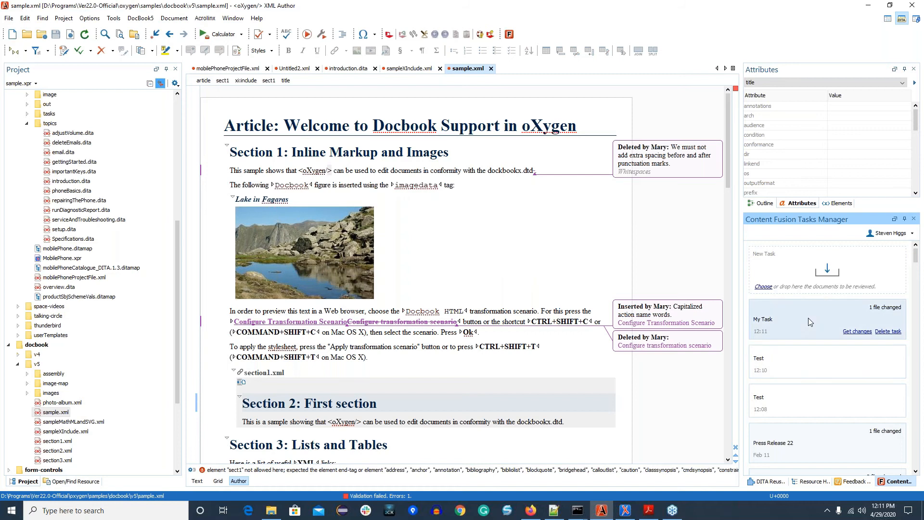
mouse_move(804, 324)
Step: Switch to the PDF presentation and advance to the Thank You slide
click(647, 510)
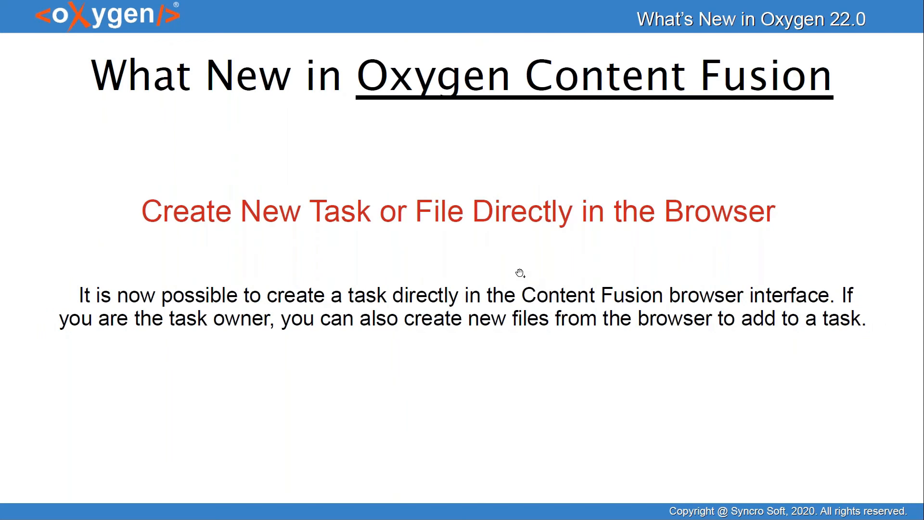
click(544, 307)
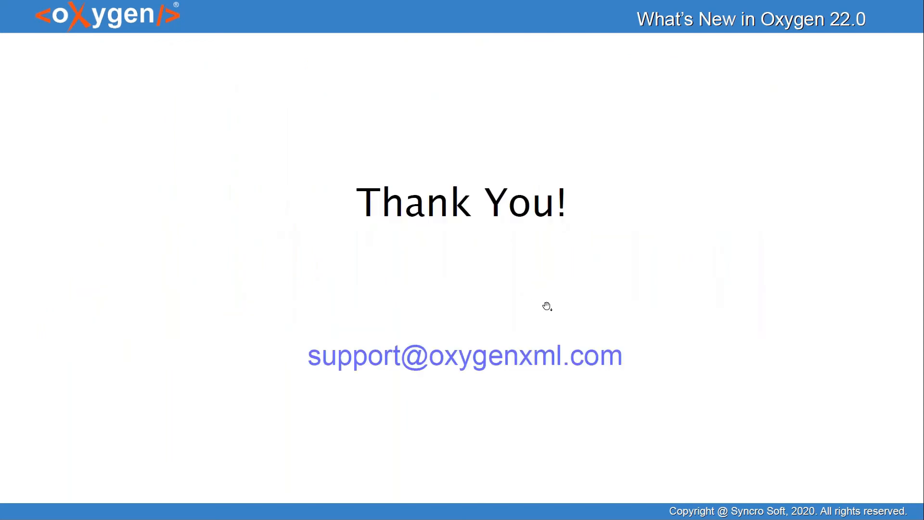